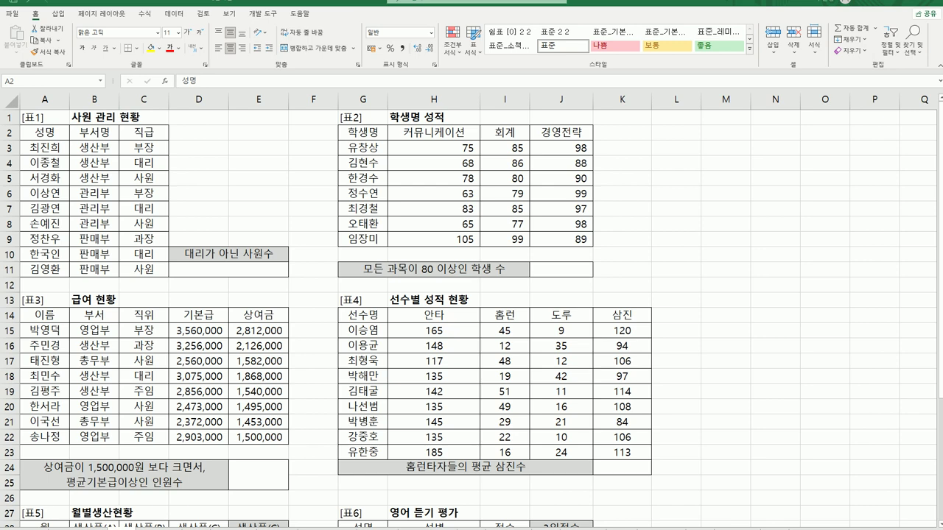
# Enter a COUNTIF formula in D11 of [표1] that counts range C3:C11 with the criterion <>대리
pyautogui.click(190, 274)
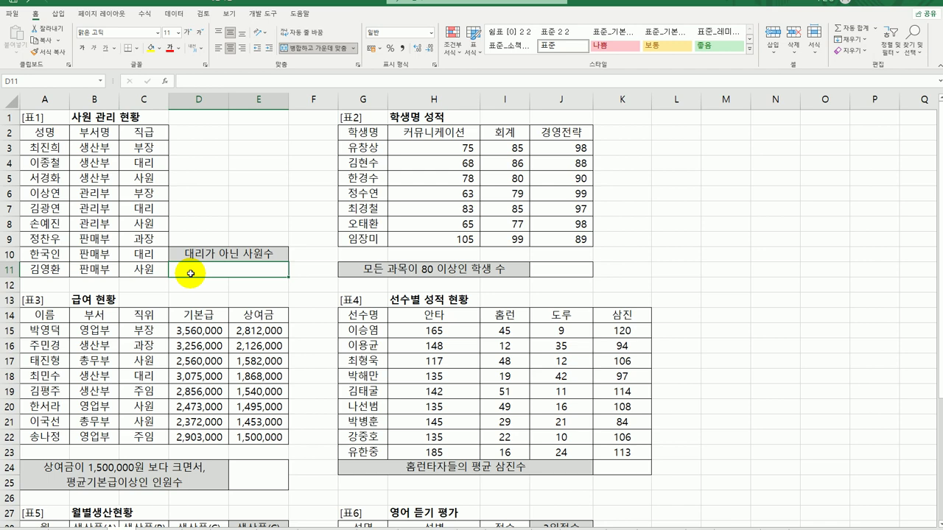
pyautogui.write('=')
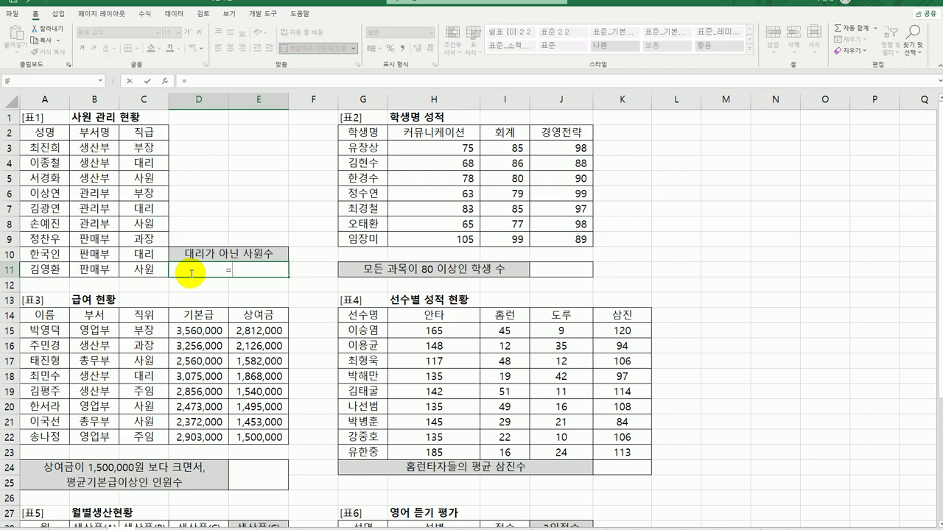
pyautogui.write('coun')
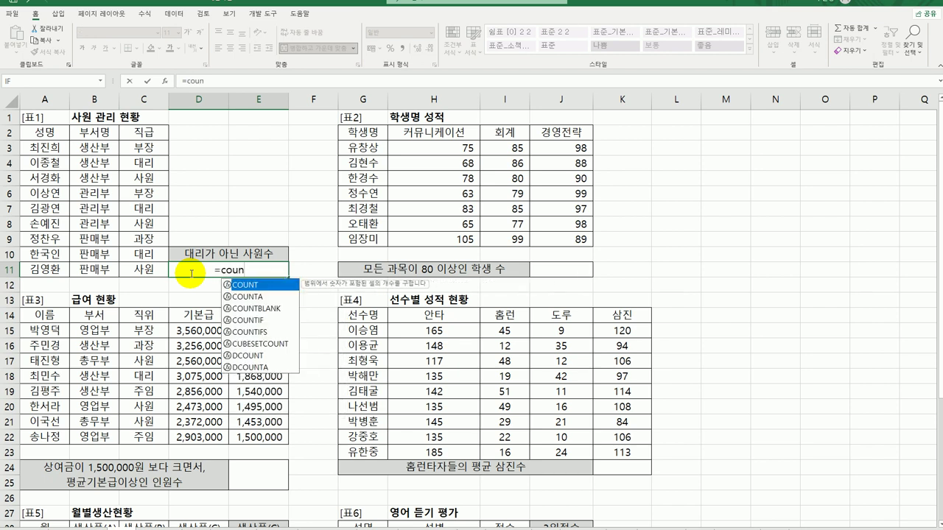
pyautogui.doubleClick(267, 321)
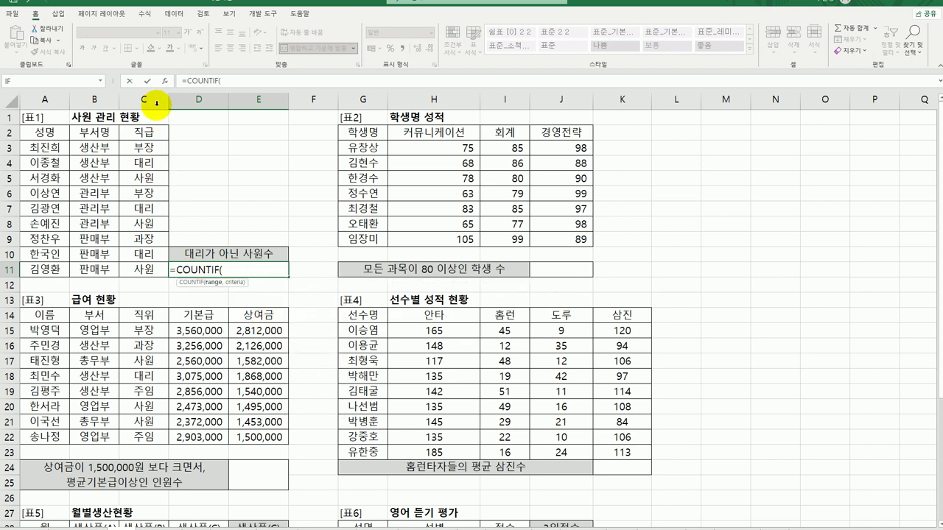
pyautogui.click(164, 81)
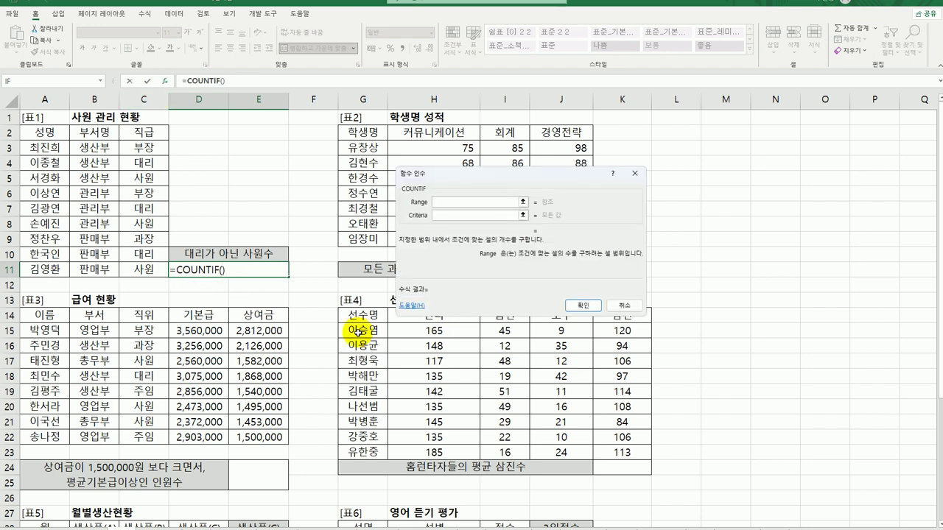
pyautogui.moveTo(141, 151); pyautogui.dragTo(138, 272)
pyautogui.click(461, 215)
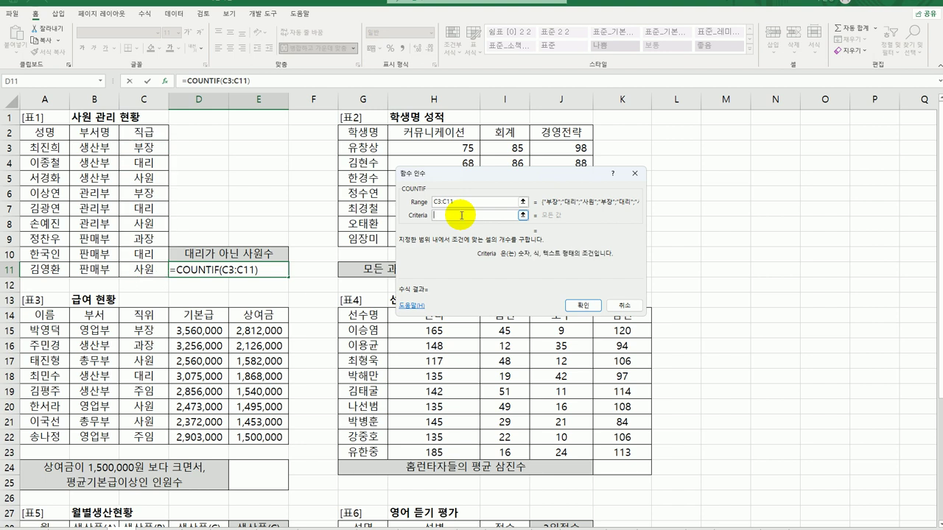
pyautogui.write('<>대리')
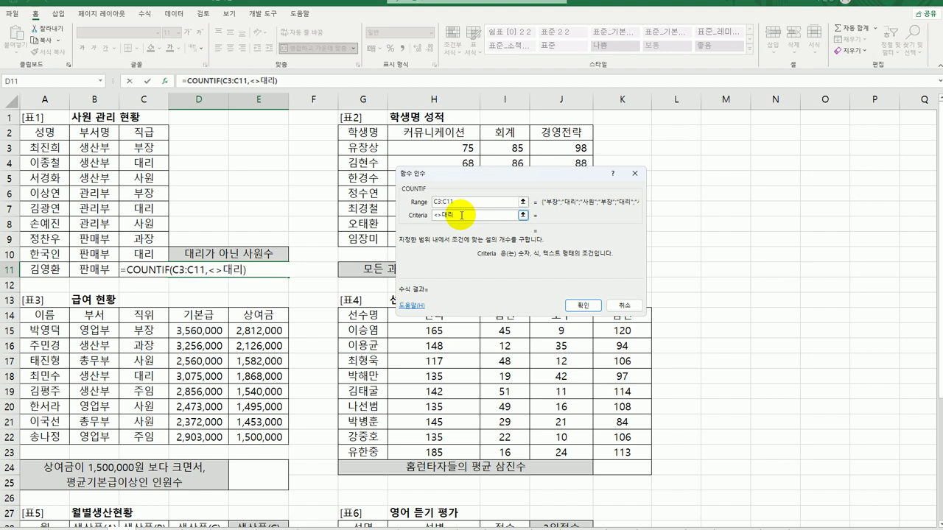
pyautogui.click(583, 305)
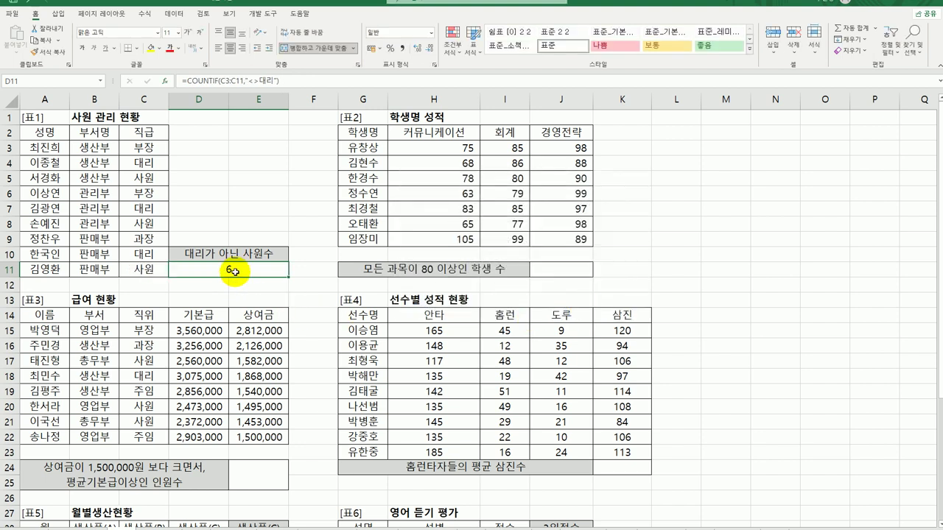
# Append &"명" to the COUNTIF formula in D11 so the count carries the unit 명
pyautogui.doubleClick(233, 271)
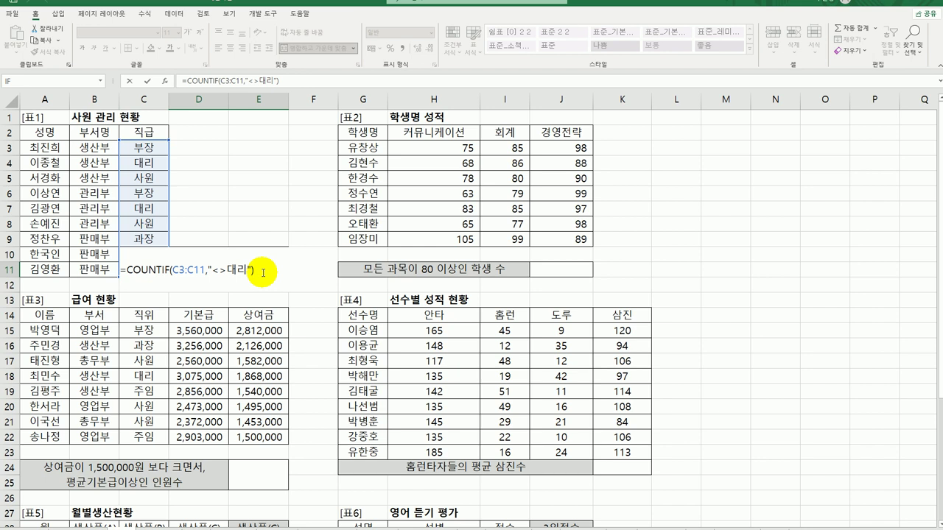
pyautogui.write('&"명"')
pyautogui.press('Return')
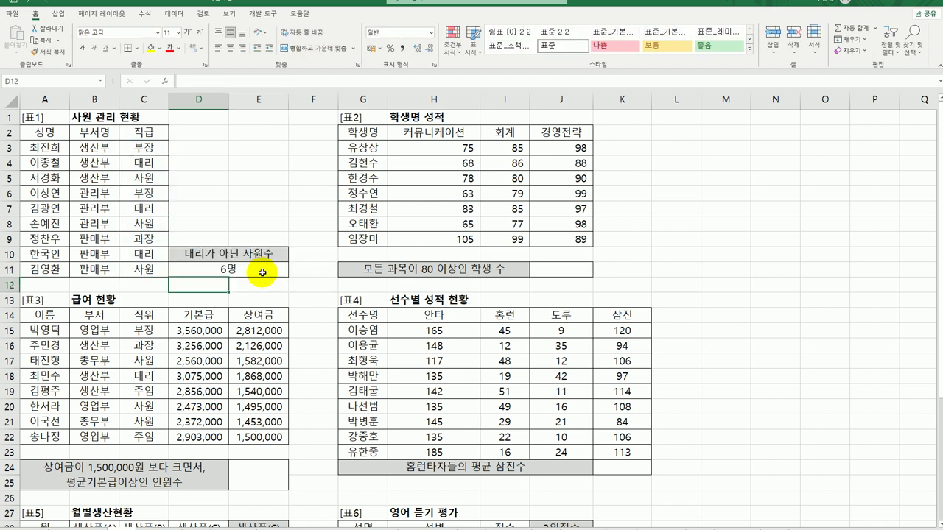
pyautogui.click(262, 273)
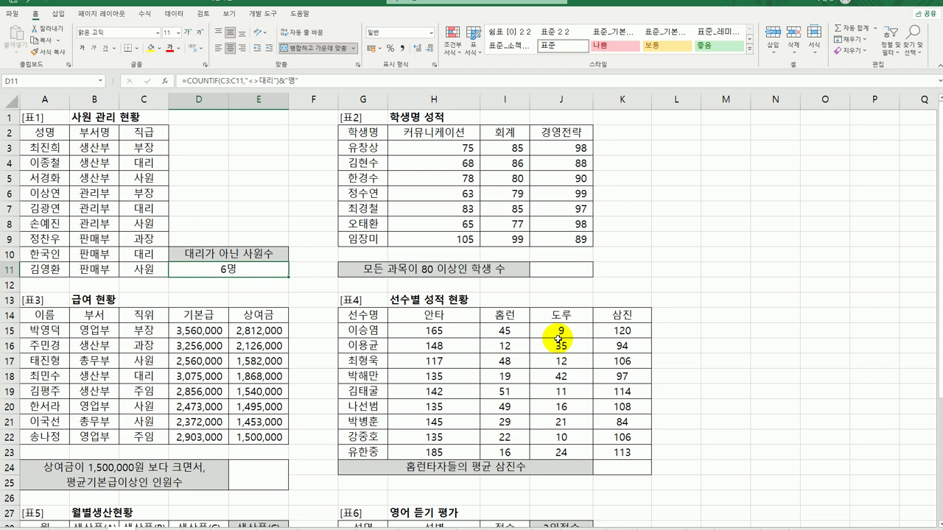
# Start a COUNTIFS formula in J11 of [표2] with the 커뮤니케이션 scores H3:H9 as first range and criterion >=80
pyautogui.click(543, 280)
pyautogui.click(543, 272)
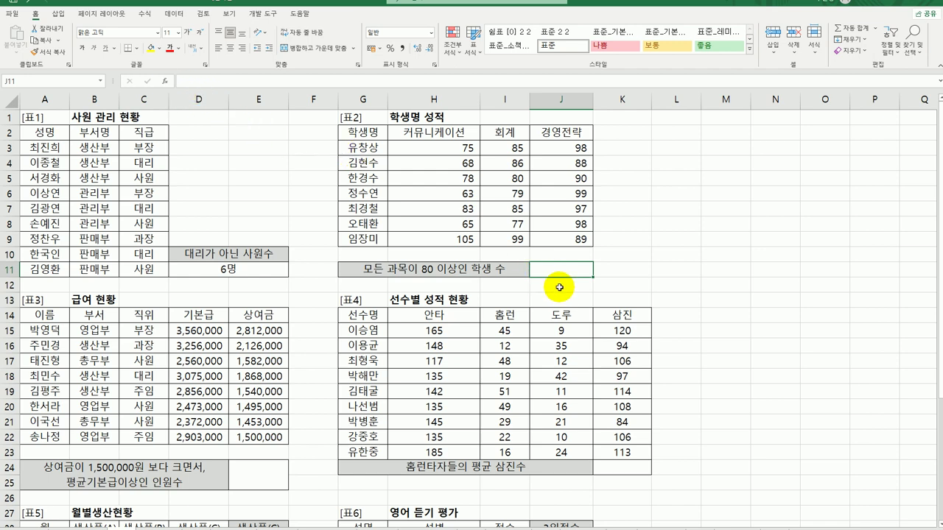
pyautogui.write('=')
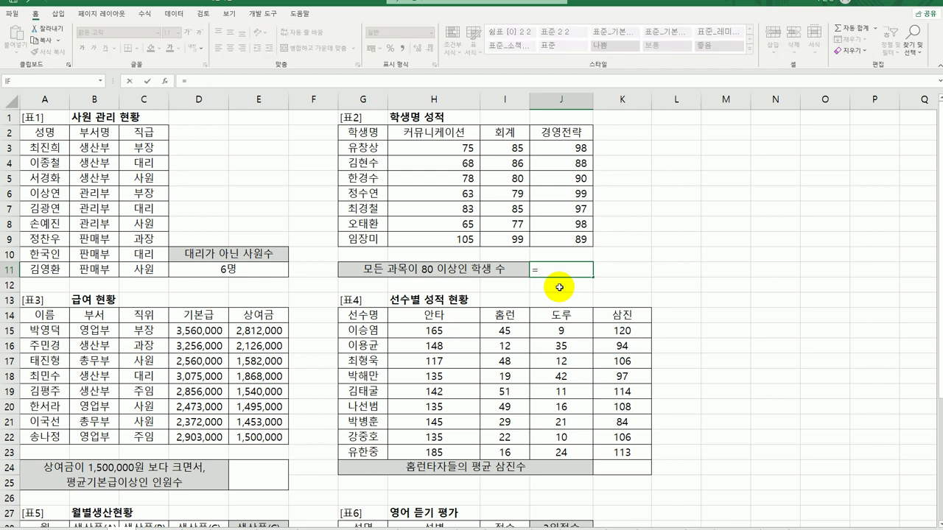
pyautogui.write('c')
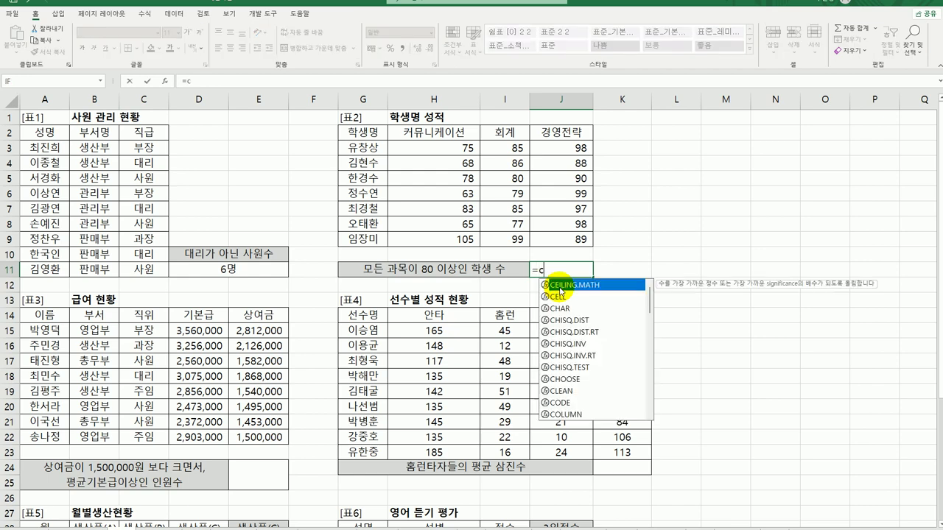
pyautogui.write('ou')
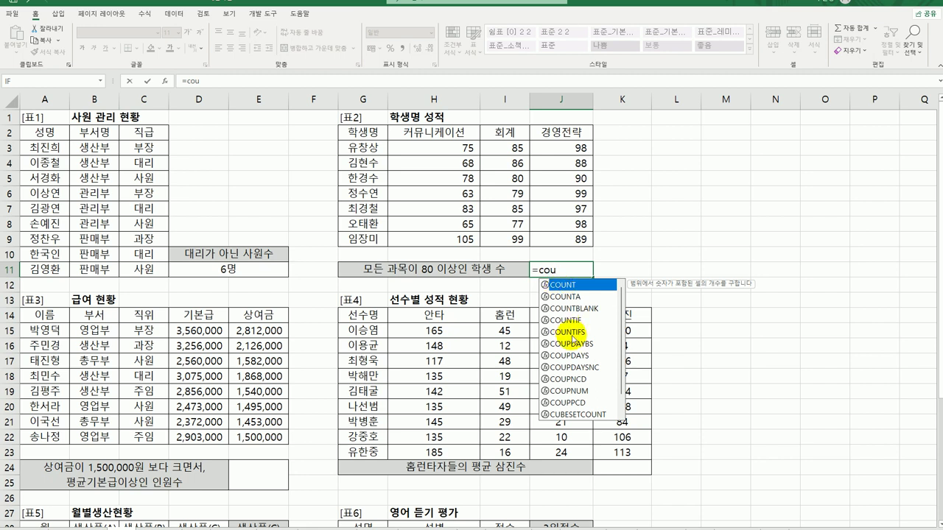
pyautogui.click(571, 336)
pyautogui.doubleClick(573, 336)
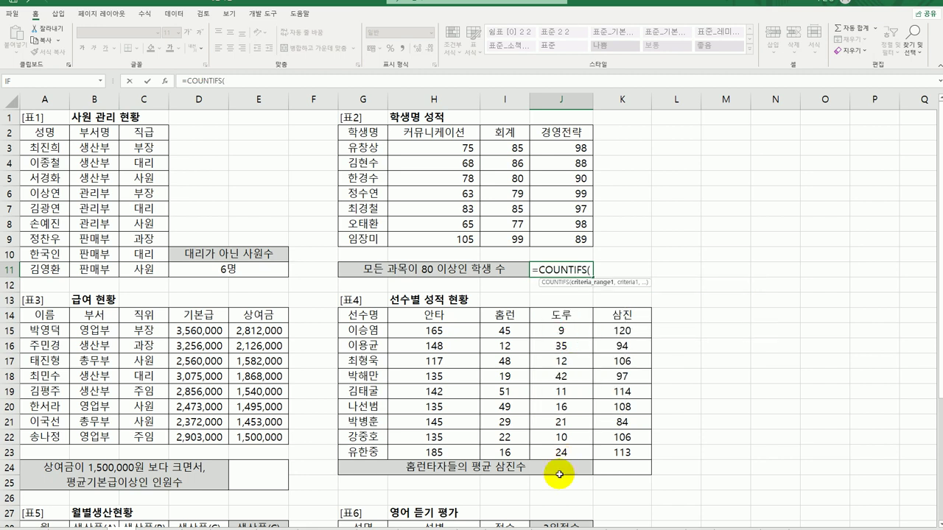
pyautogui.click(165, 80)
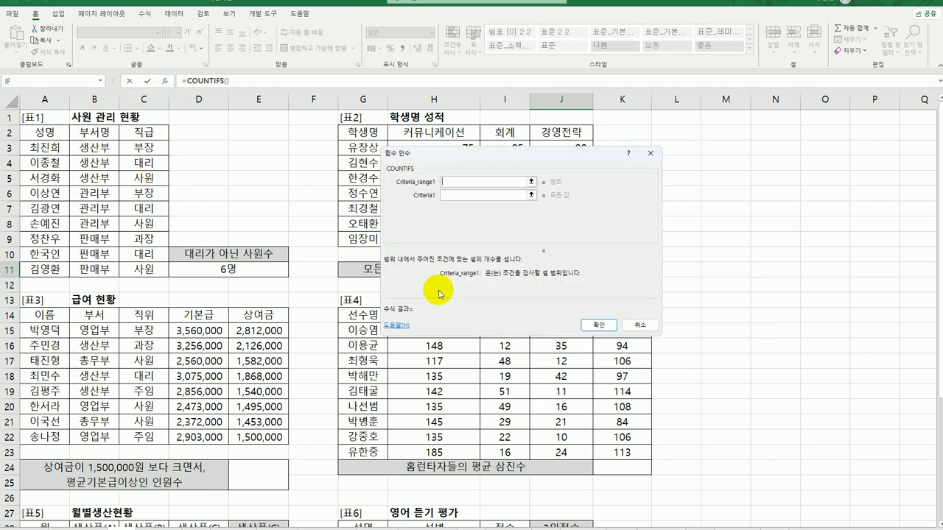
pyautogui.moveTo(485, 159); pyautogui.dragTo(707, 219)
pyautogui.moveTo(441, 158); pyautogui.dragTo(439, 239)
pyautogui.click(674, 257)
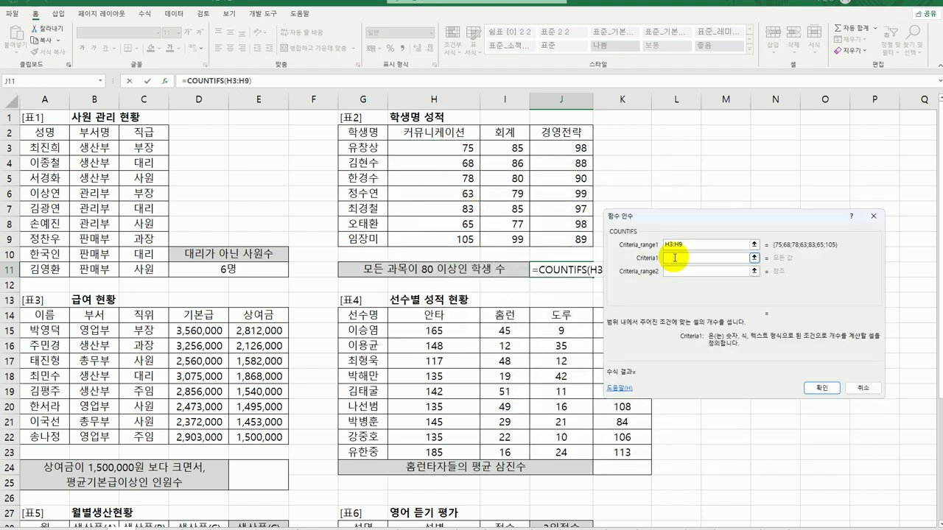
pyautogui.write('>=80')
# Add the 회계 scores I3:I9 as the second COUNTIFS range with criterion >=80
pyautogui.click(678, 271)
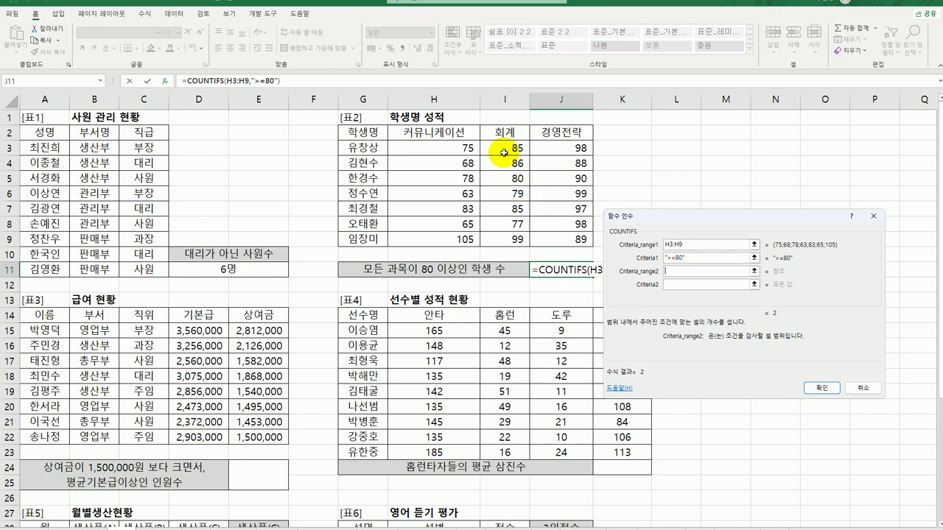
pyautogui.moveTo(504, 152); pyautogui.dragTo(503, 238)
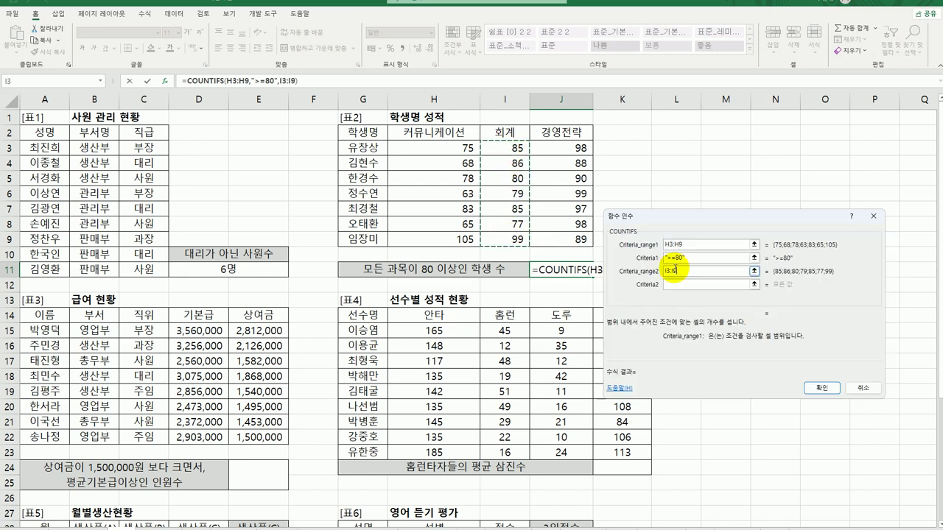
pyautogui.click(687, 283)
pyautogui.write('>=80')
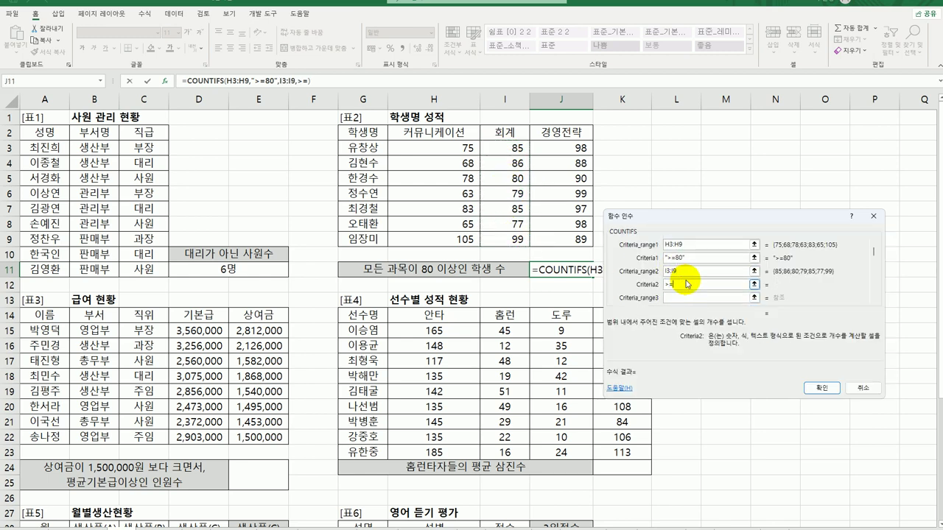
# Add the 경영전략 scores J3:J9 as the third COUNTIFS range with criterion >=80 and confirm the formula
pyautogui.click(681, 297)
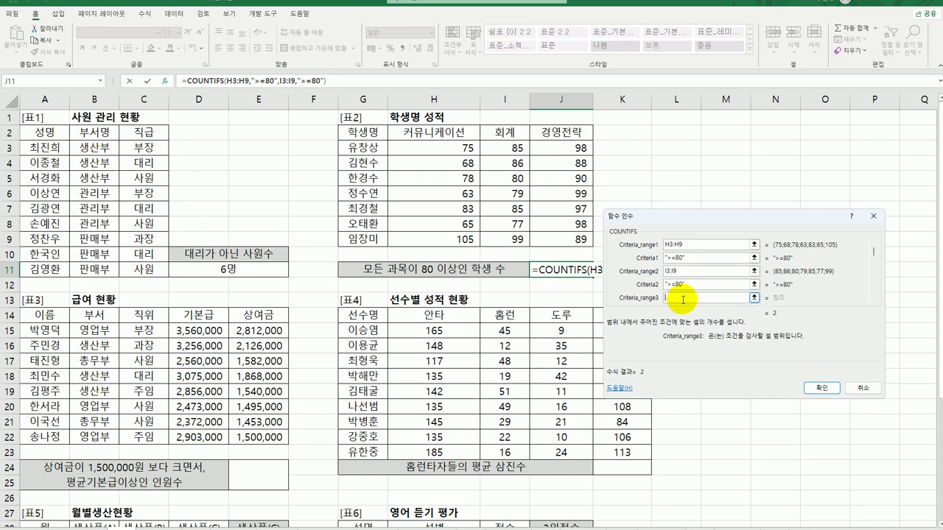
pyautogui.moveTo(574, 145); pyautogui.dragTo(573, 240)
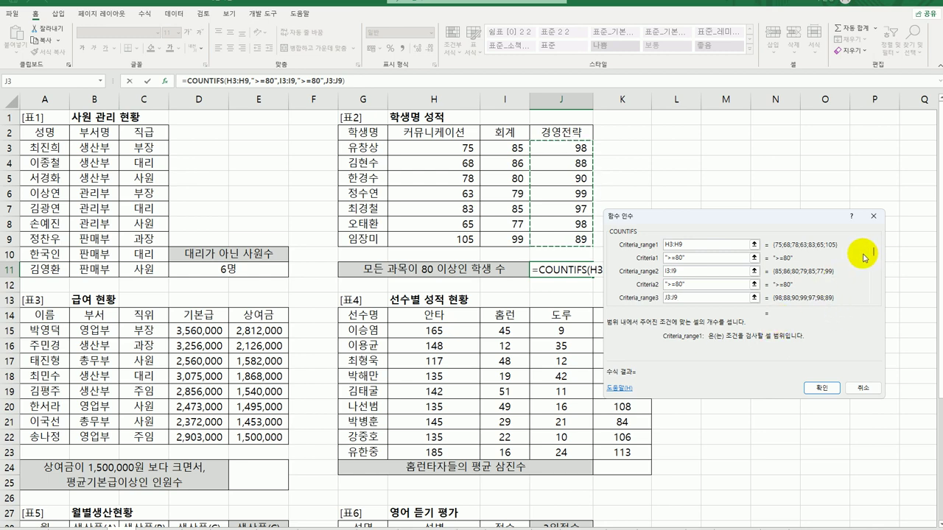
pyautogui.scroll(-1, 869, 257)
pyautogui.write('>')
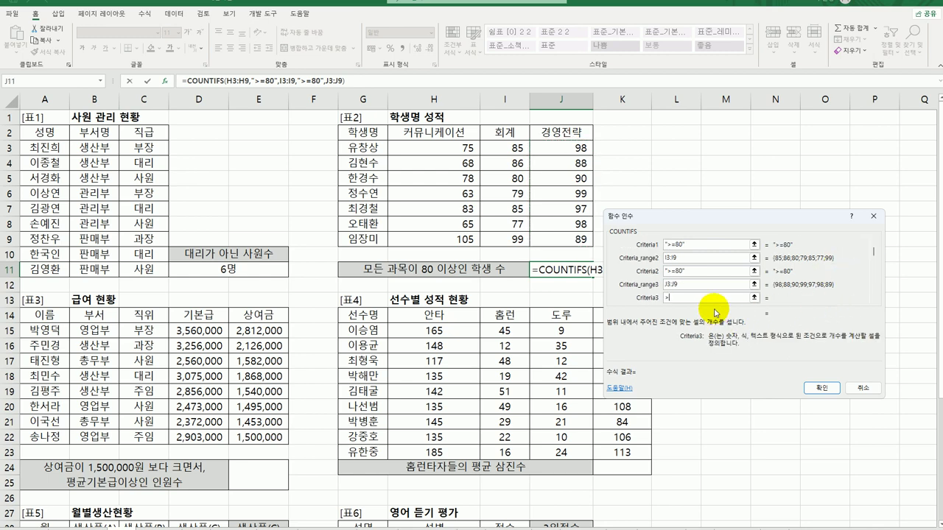
pyautogui.write('=80')
pyautogui.moveTo(695, 221); pyautogui.dragTo(166, 160)
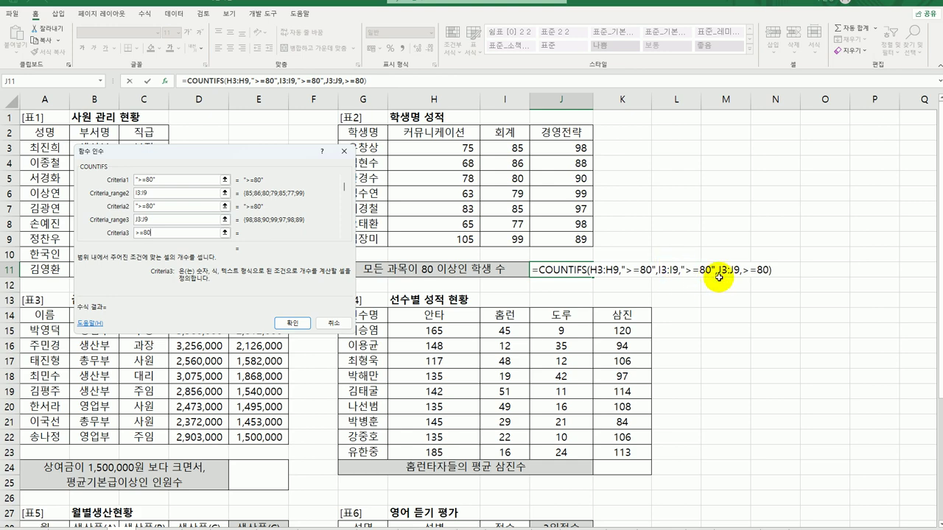
pyautogui.click(293, 324)
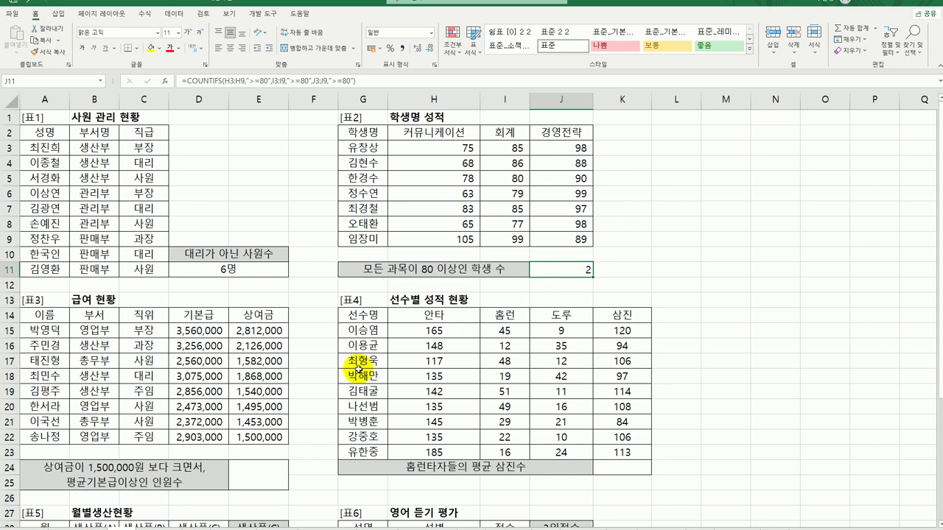
# Enter an AVERAGE formula in E24 of [표3] for the 기본급 values D15:D22
pyautogui.click(259, 476)
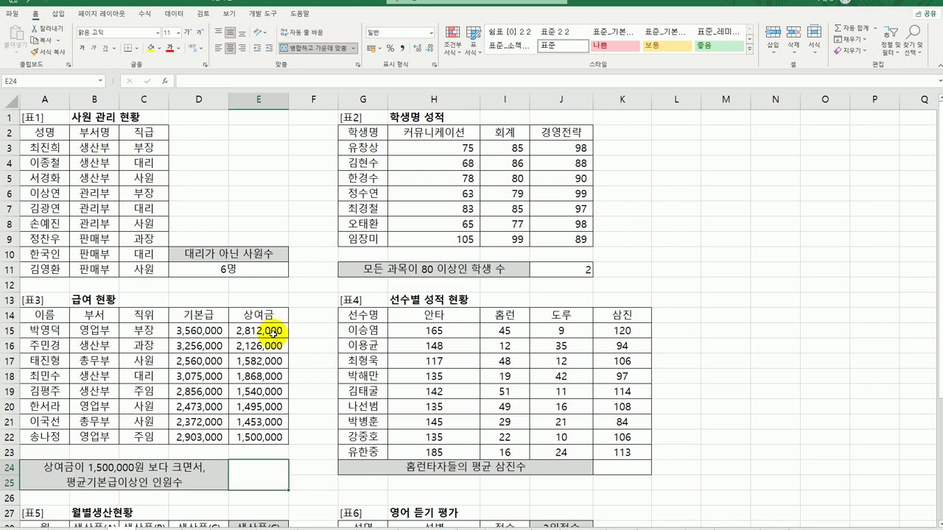
pyautogui.moveTo(272, 332); pyautogui.dragTo(260, 438)
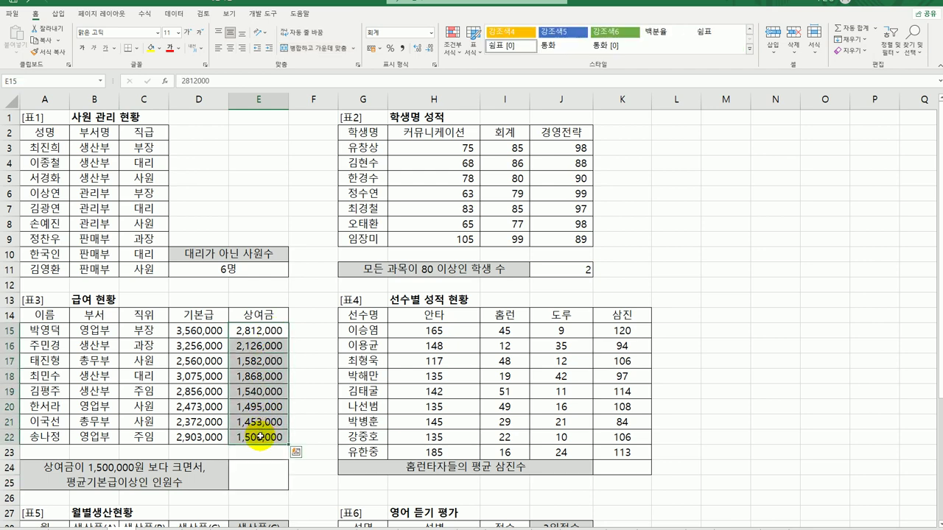
pyautogui.click(213, 331)
pyautogui.click(251, 476)
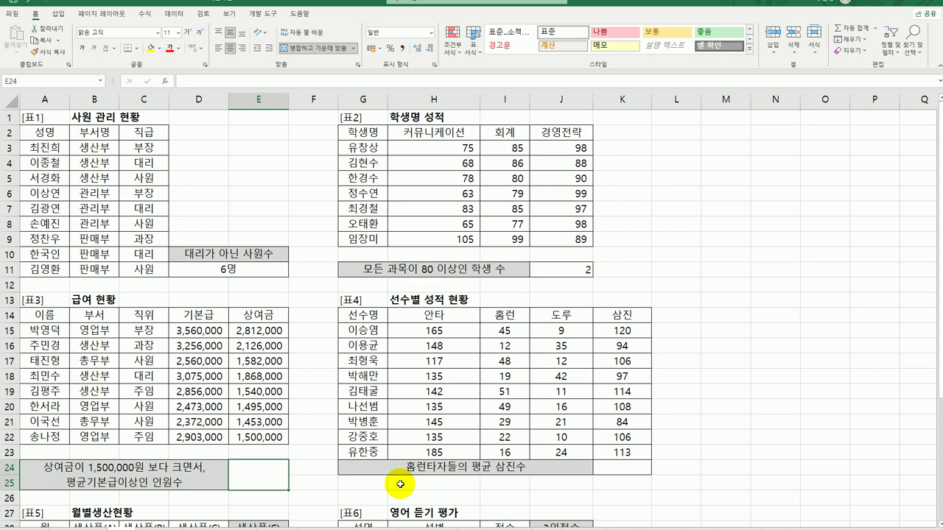
pyautogui.write('=av')
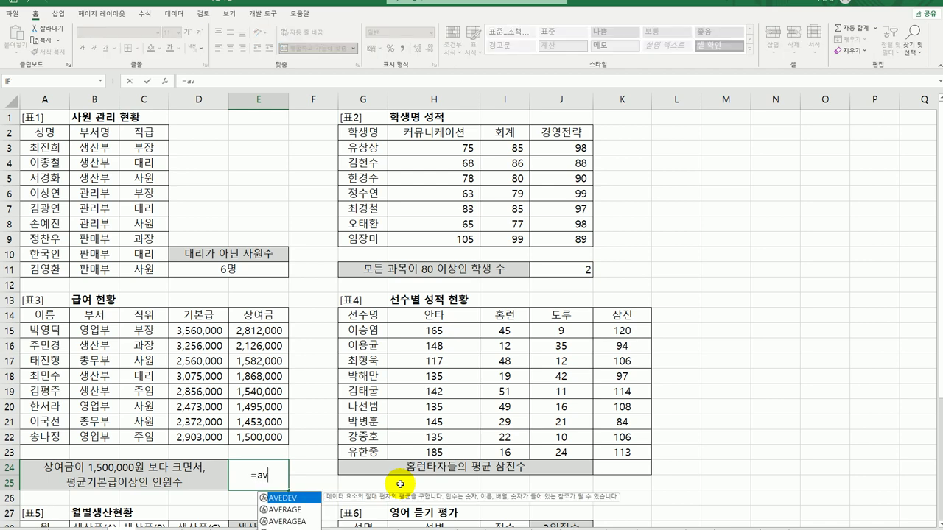
pyautogui.press('Down')
pyautogui.press('Tab')
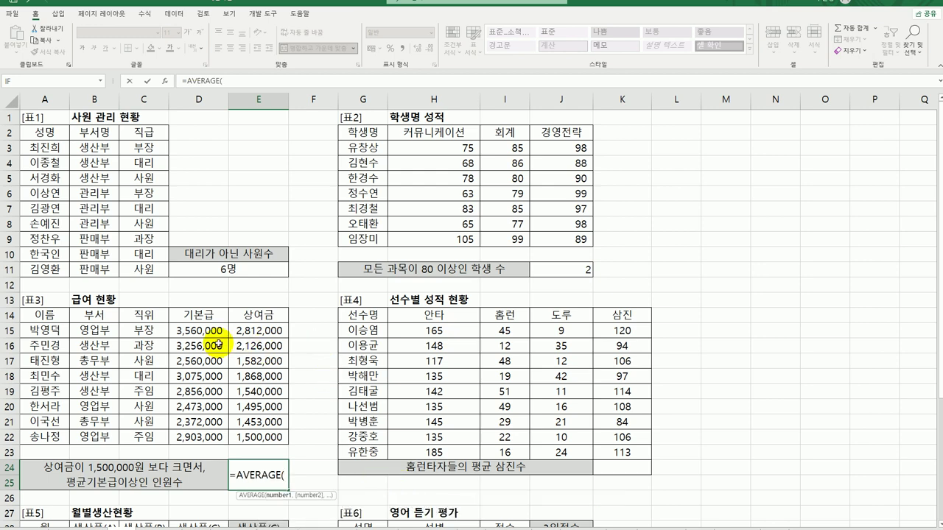
pyautogui.moveTo(201, 330); pyautogui.dragTo(201, 436)
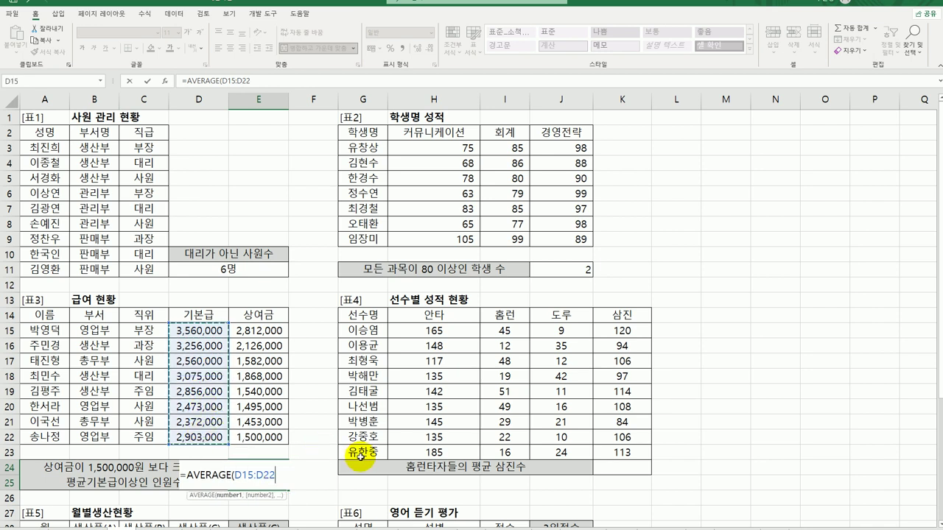
pyautogui.hotkey('ctrl', 'Return')
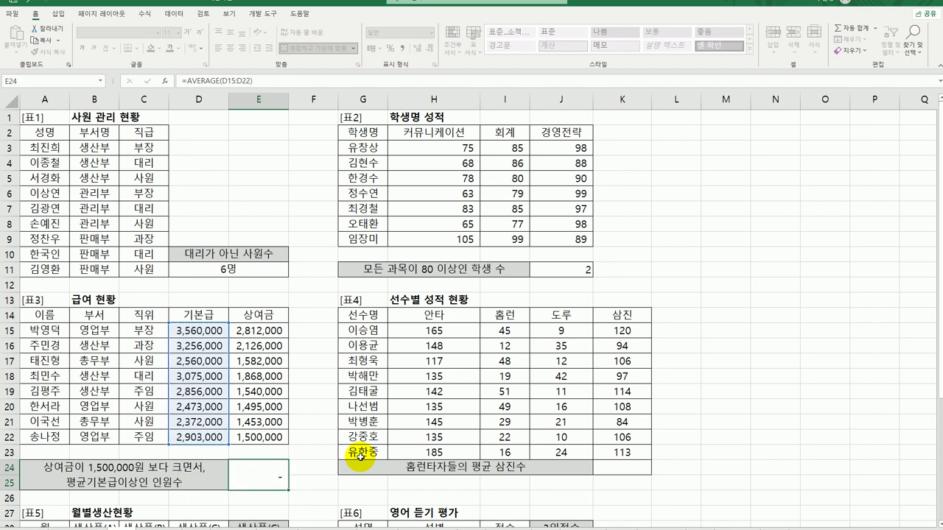
pyautogui.press('Return')
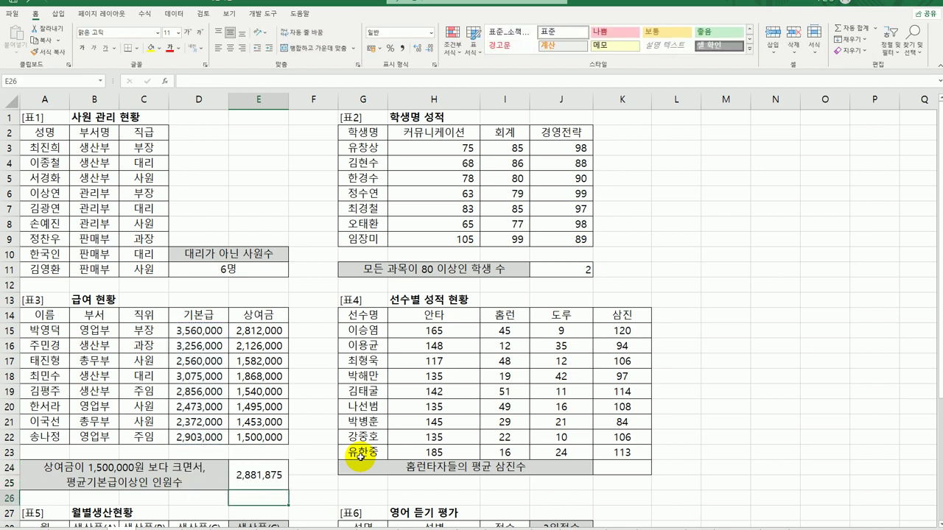
# Wrap the AVERAGE formula in E24 of [표3] in a COUNTIFS function and open its function arguments
pyautogui.click(269, 483)
pyautogui.doubleClick(259, 480)
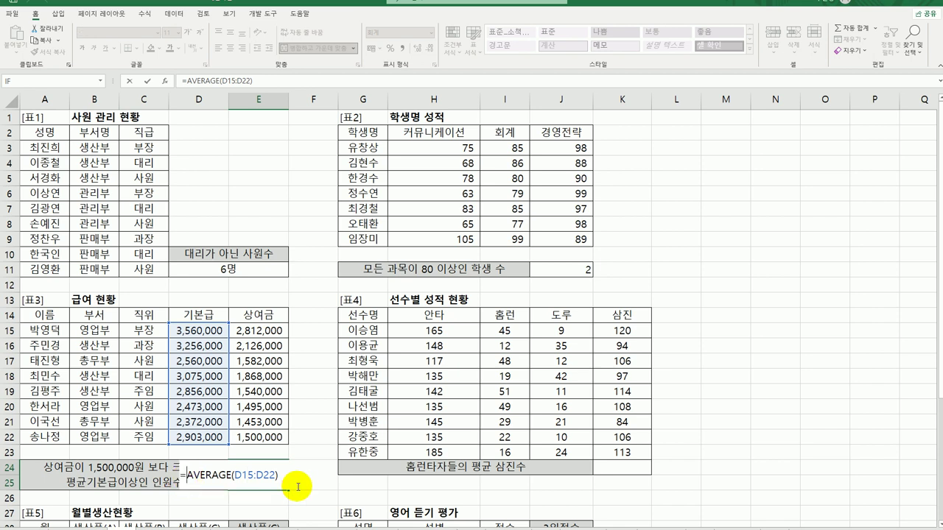
pyautogui.write('coun')
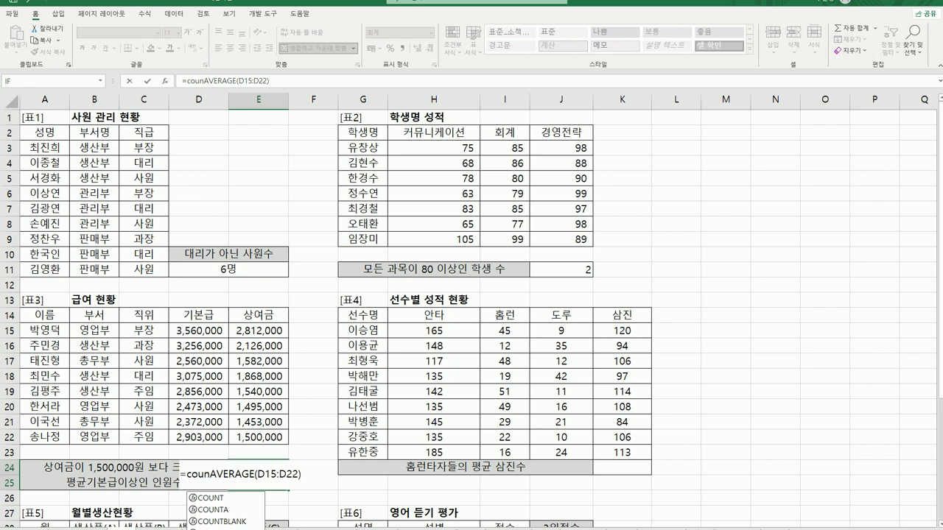
pyautogui.press('Down')
pyautogui.press('Down')
pyautogui.press('Down')
pyautogui.press('Down')
pyautogui.press('Tab')
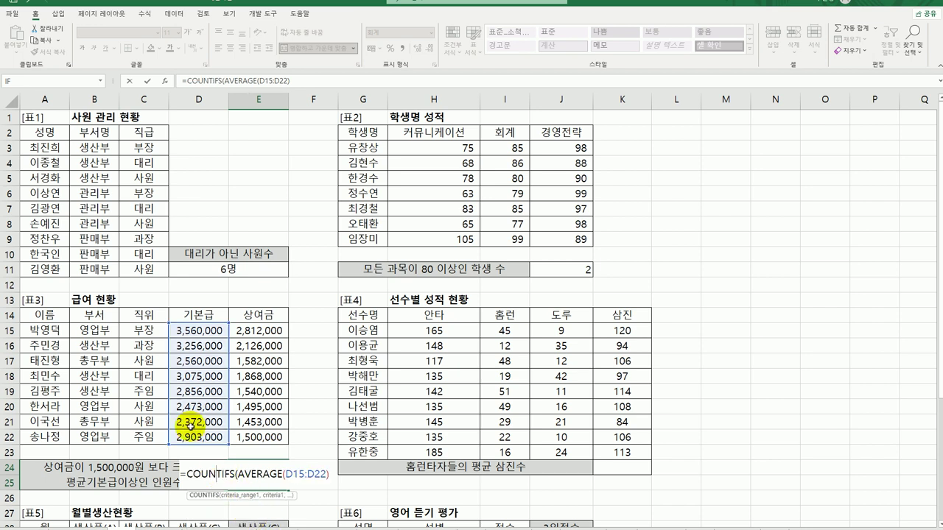
pyautogui.click(165, 80)
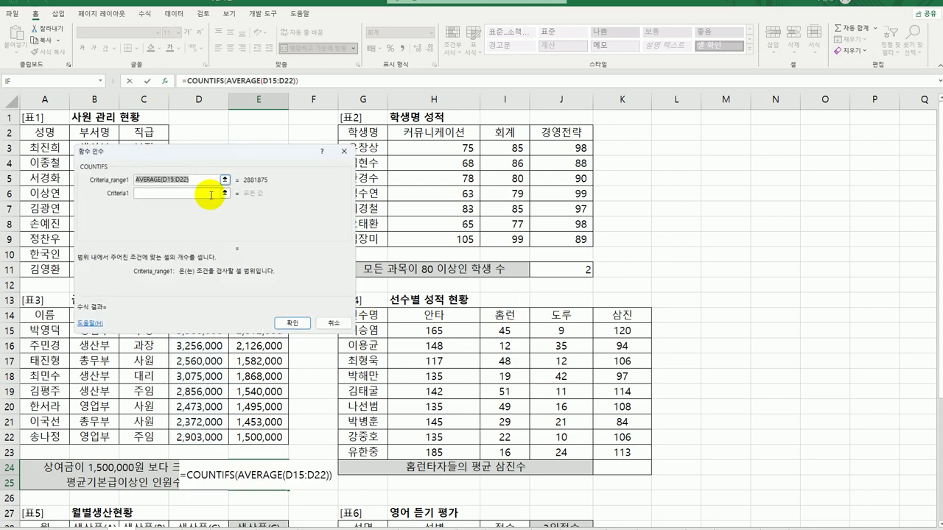
pyautogui.moveTo(199, 143); pyautogui.dragTo(498, 226)
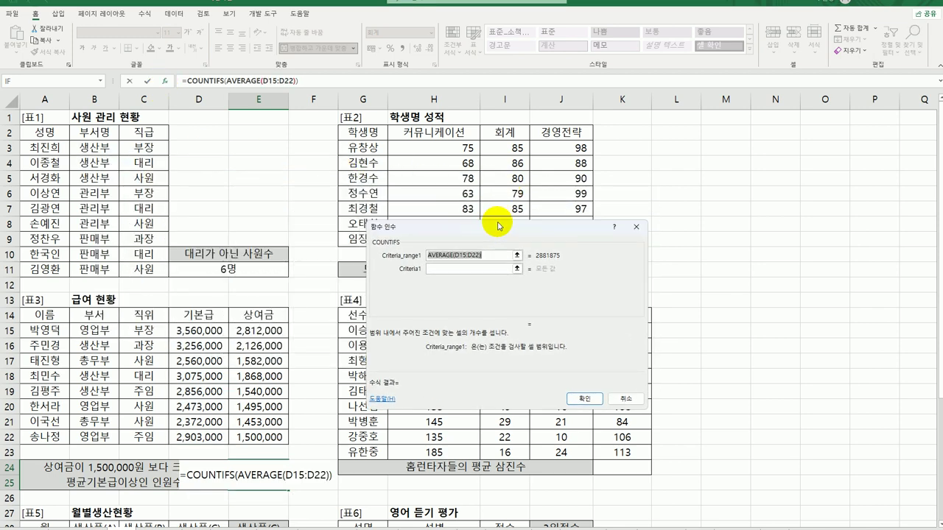
# Move AVERAGE(D15:D22) into the first COUNTIFS criterion and set the 기본급 values D15:D22 as the first range
pyautogui.click(473, 268)
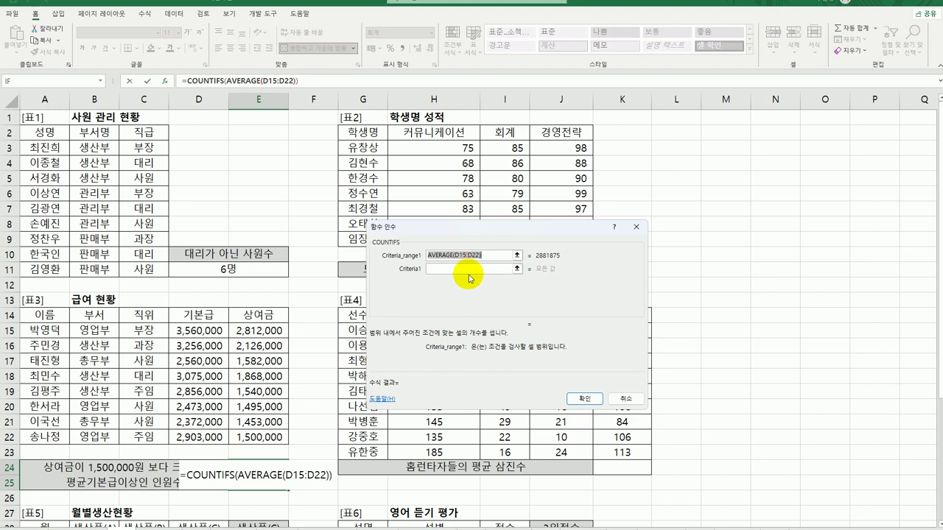
pyautogui.hotkey('ctrl', 'x')
pyautogui.click(471, 268)
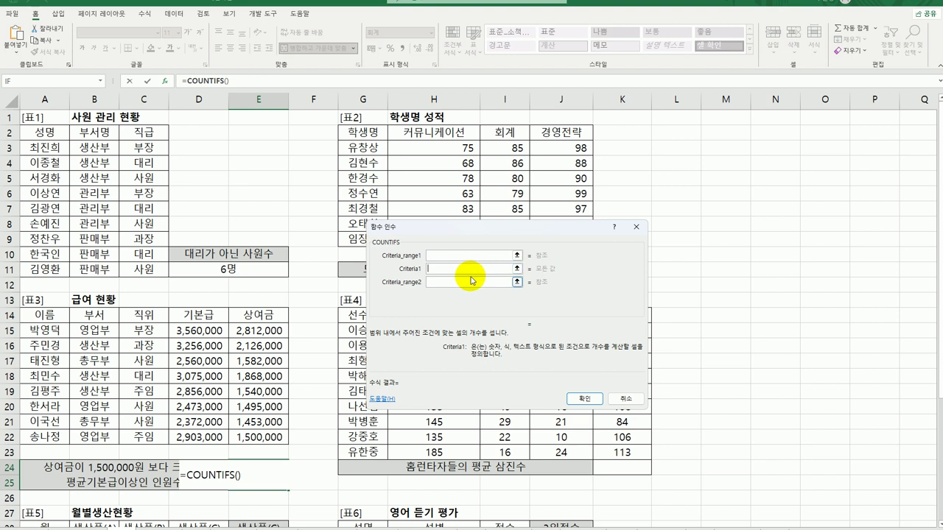
pyautogui.hotkey('ctrl', 'v')
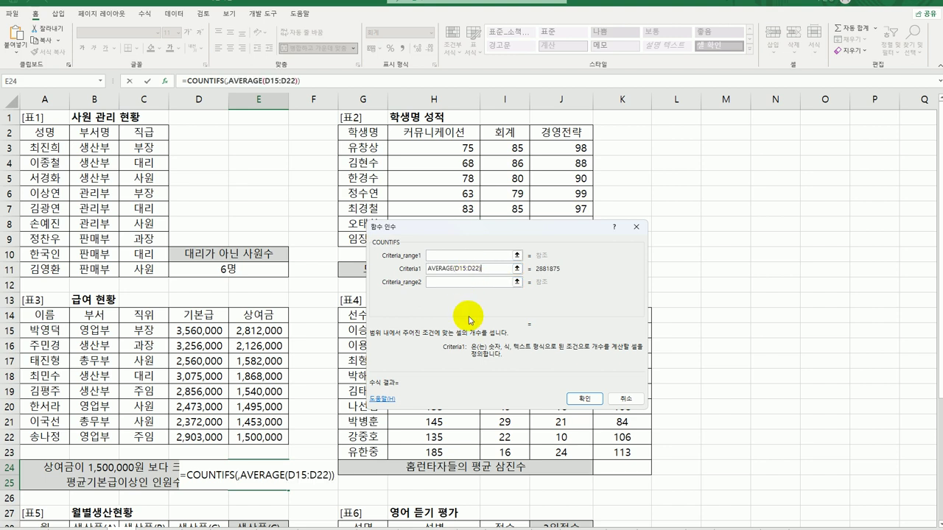
pyautogui.click(438, 254)
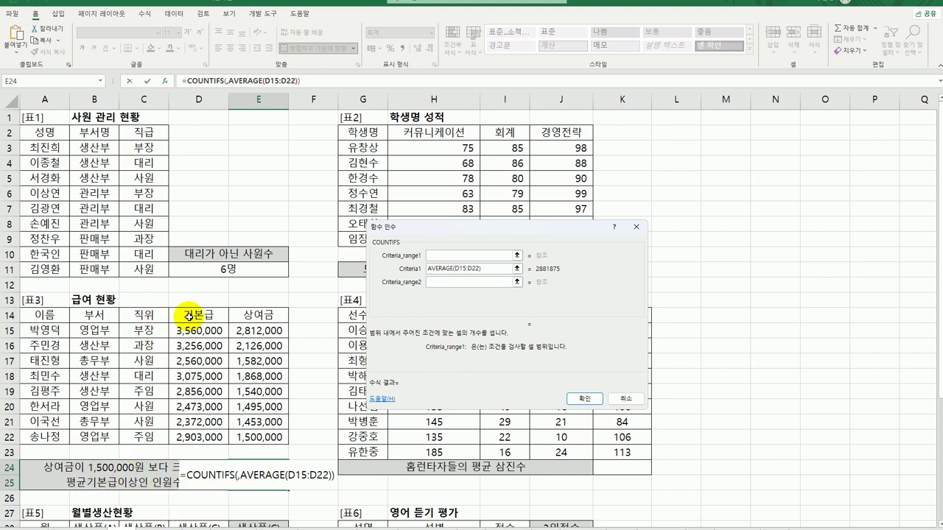
pyautogui.moveTo(193, 332); pyautogui.dragTo(194, 435)
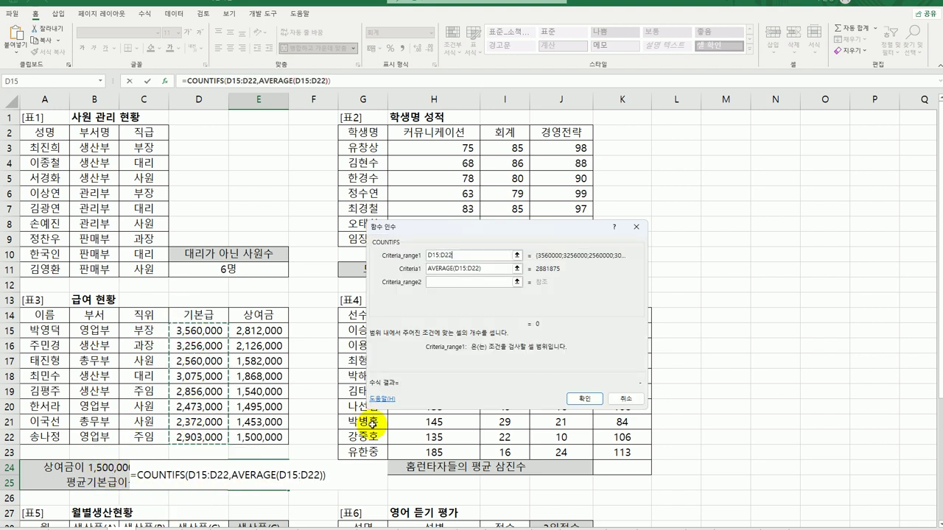
# Prefix the average in the first criterion with ">="& so it reads ">="&AVERAGE(D15:D22)
pyautogui.click(435, 268)
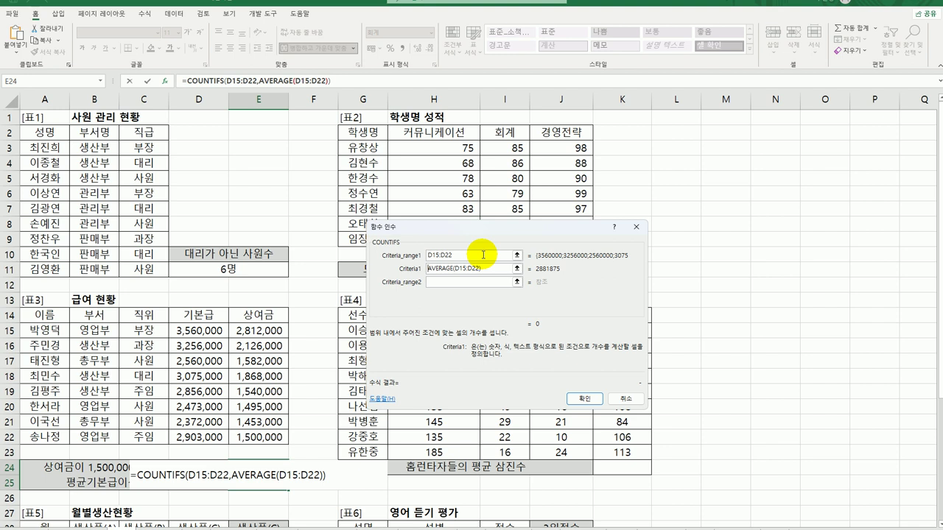
pyautogui.write('"')
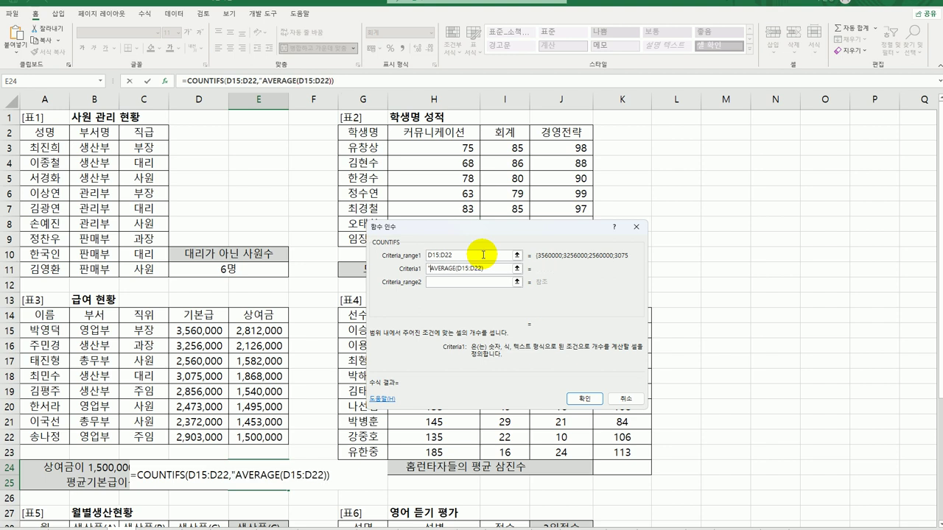
pyautogui.write('>=')
pyautogui.press('Menu')
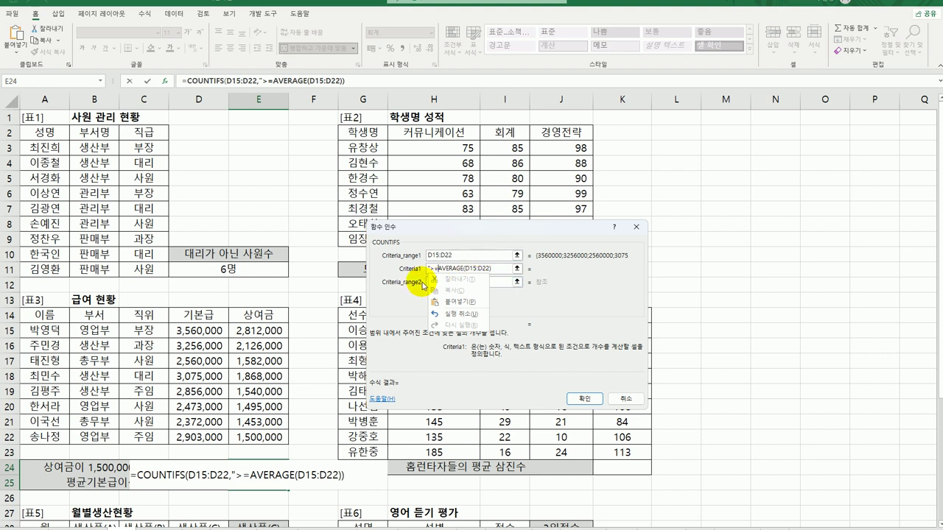
pyautogui.click(433, 267)
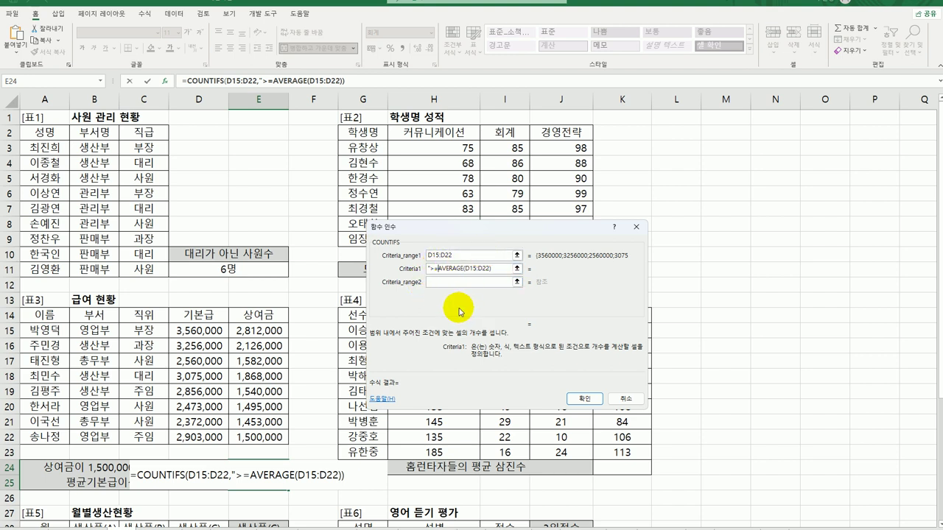
pyautogui.write('"&')
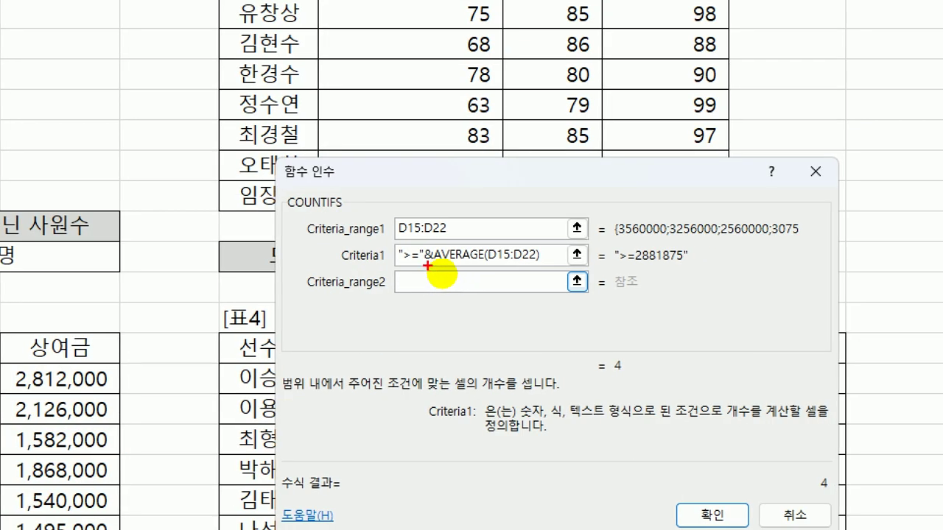
pyautogui.moveTo(398, 252); pyautogui.dragTo(427, 260)
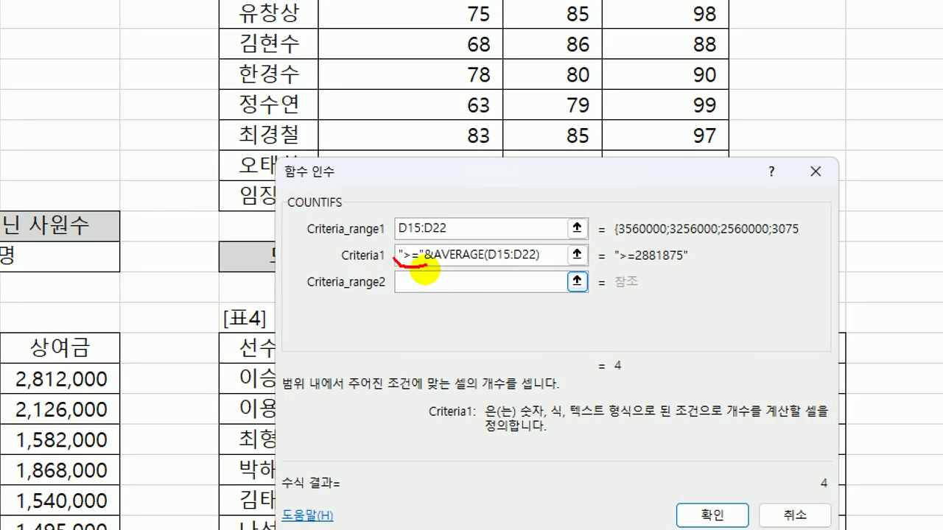
pyautogui.moveTo(433, 252); pyautogui.dragTo(476, 214)
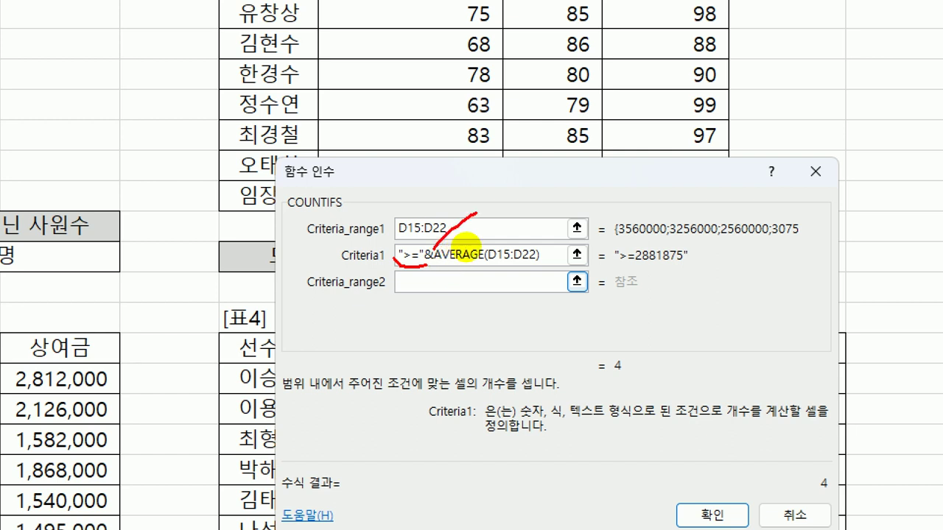
pyautogui.moveTo(432, 270)
pyautogui.mouseDown()
pyautogui.moveTo(525, 276)
pyautogui.moveTo(539, 265)
pyautogui.mouseUp()
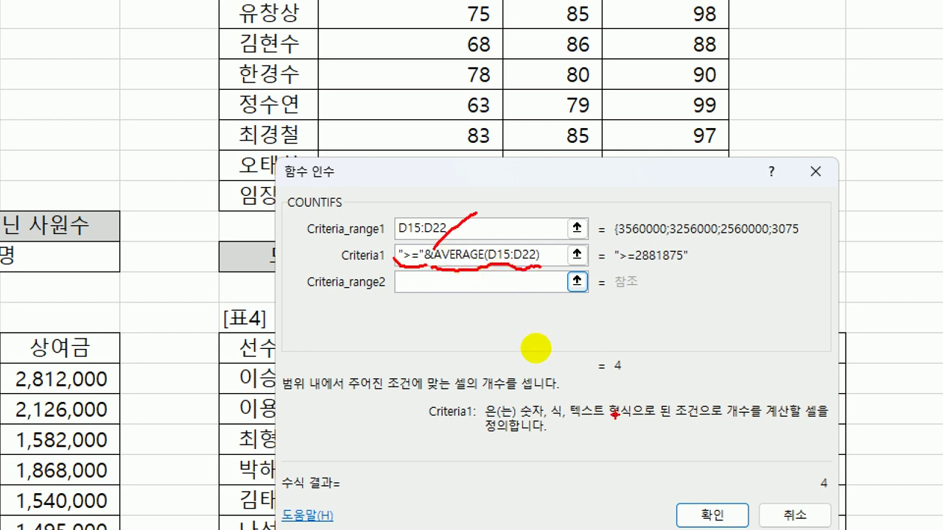
pyautogui.moveTo(614, 263)
pyautogui.mouseDown()
pyautogui.moveTo(629, 257)
pyautogui.moveTo(692, 270)
pyautogui.mouseUp()
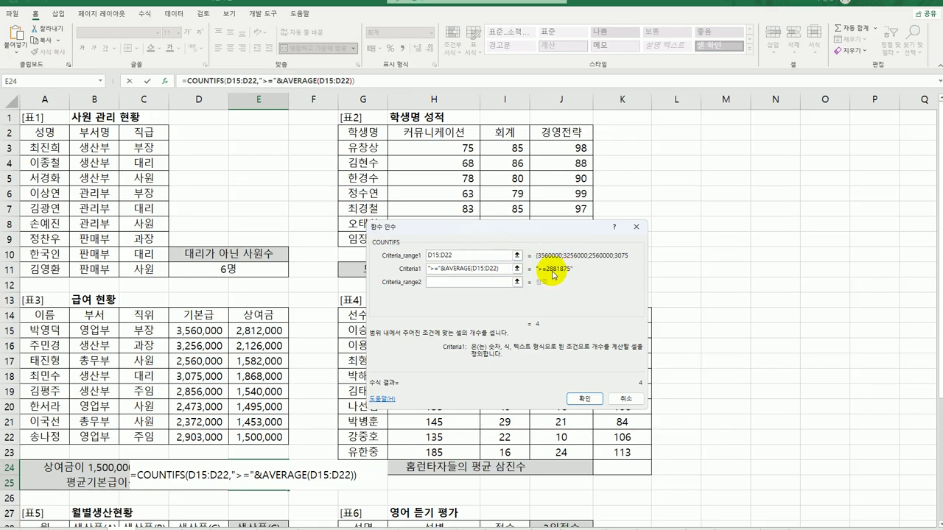
# Add the 상여금 values E15:E22 as the second COUNTIFS range with criterion >1500000 and confirm the formula
pyautogui.click(460, 282)
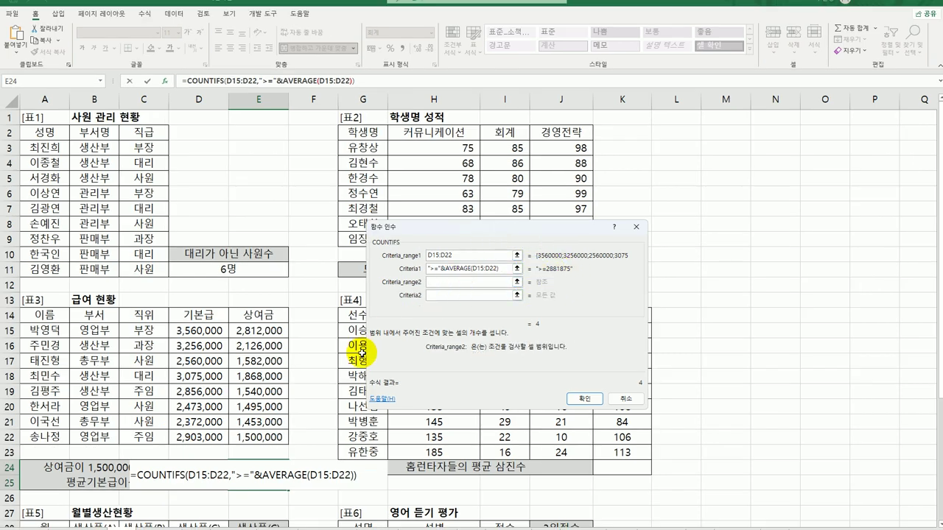
pyautogui.moveTo(258, 329); pyautogui.dragTo(247, 437)
pyautogui.click(465, 296)
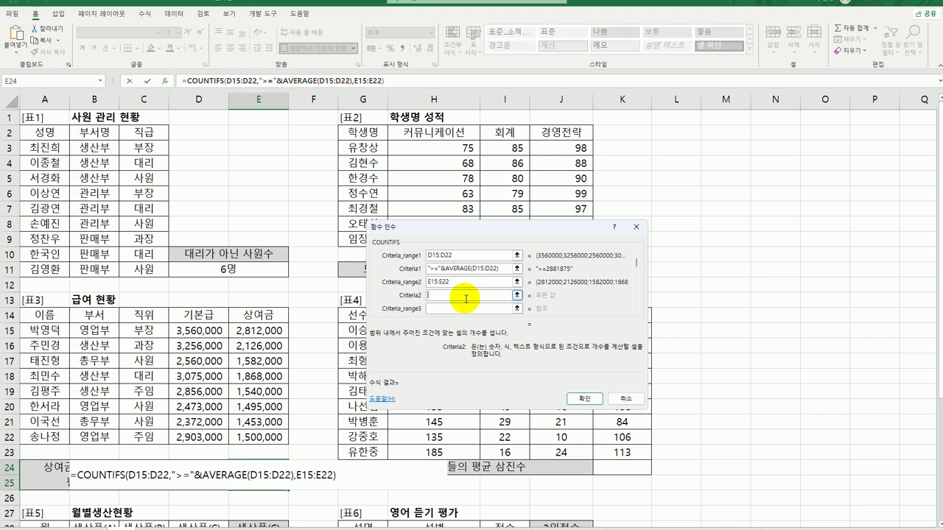
pyautogui.write('>150000')
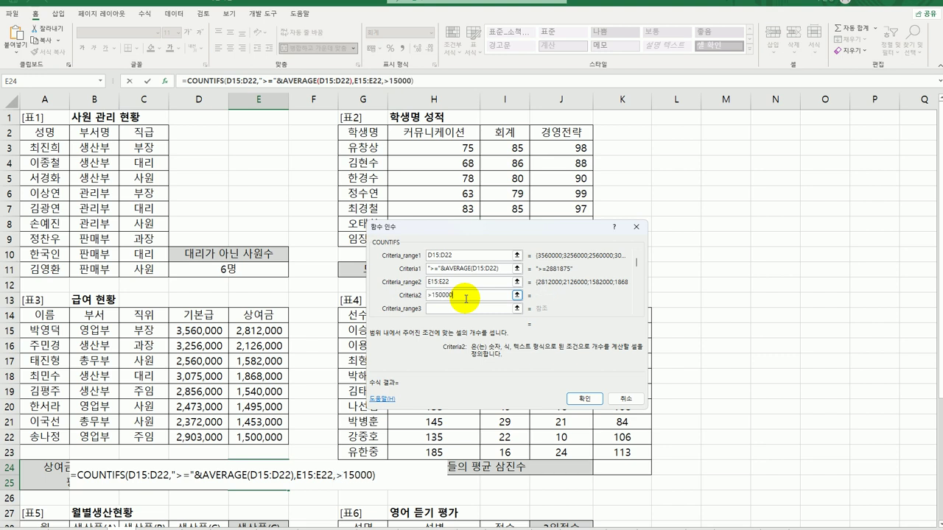
pyautogui.write('0')
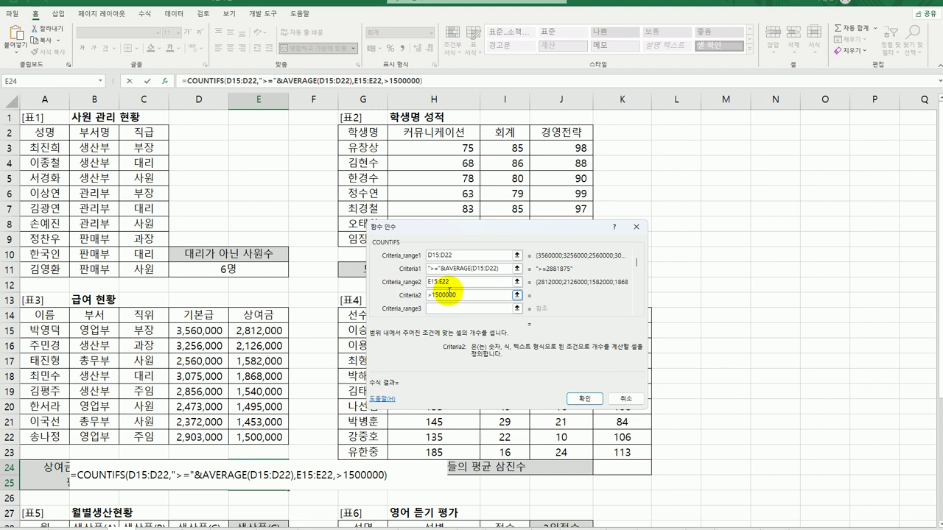
pyautogui.click(443, 294)
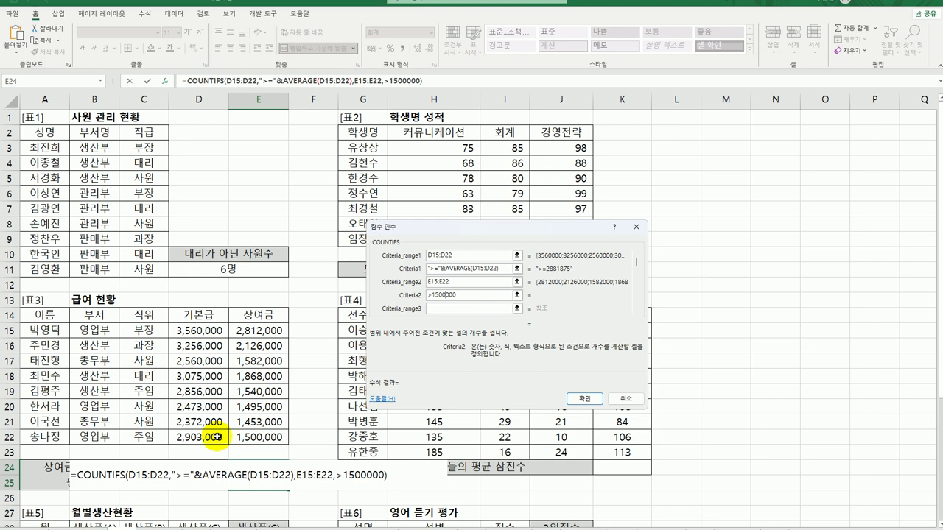
pyautogui.click(585, 401)
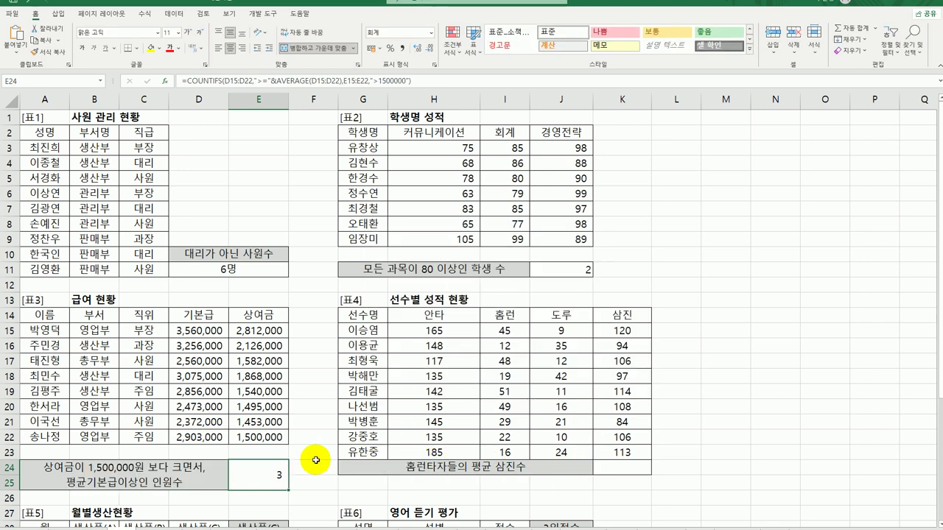
# Append &"명" to the COUNTIFS formula in E24 of [표3]
pyautogui.doubleClick(258, 492)
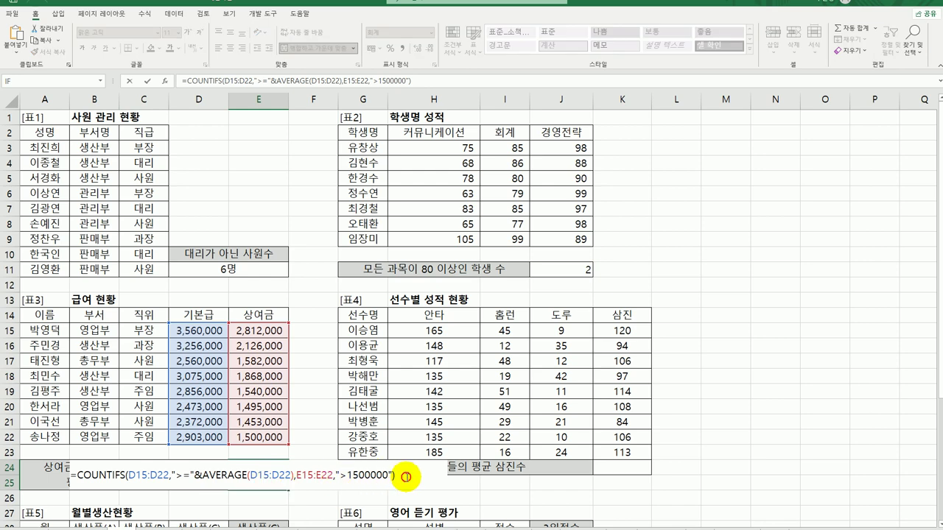
pyautogui.write('&"')
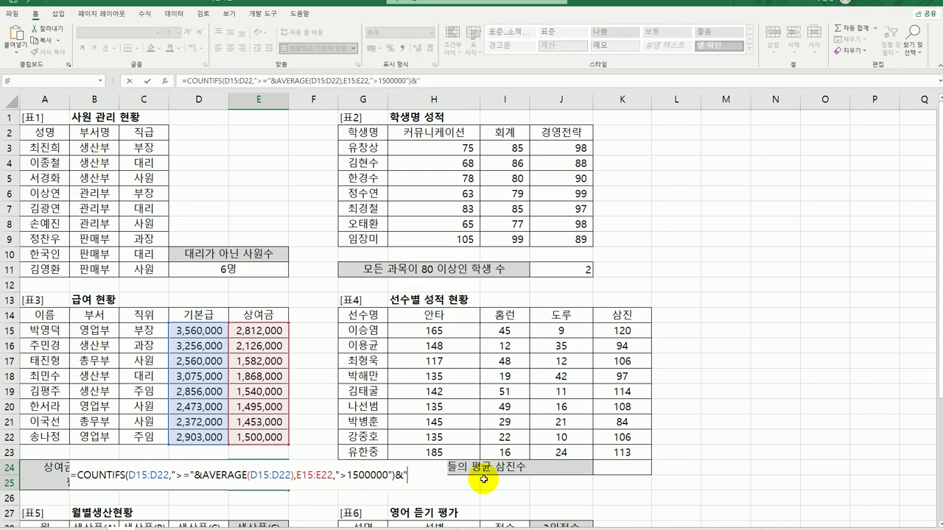
pyautogui.write('명"')
pyautogui.press('Return')
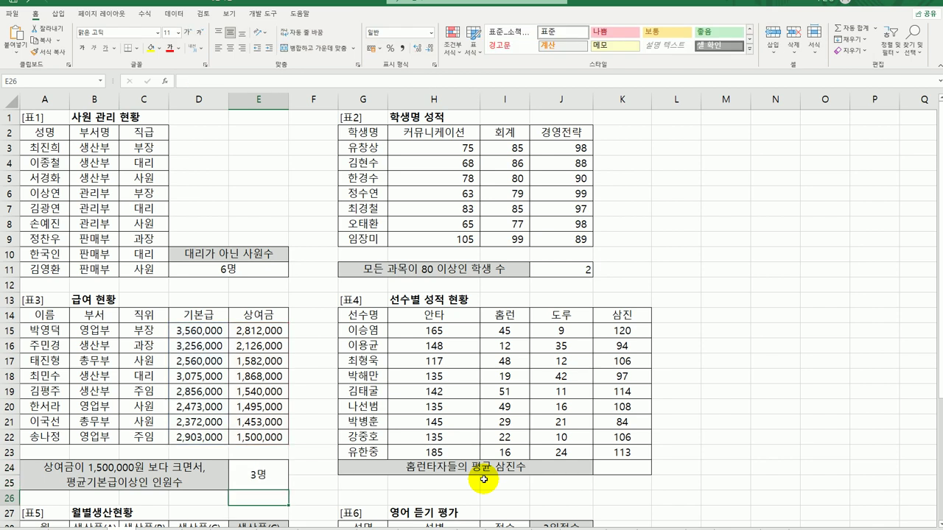
pyautogui.click(276, 475)
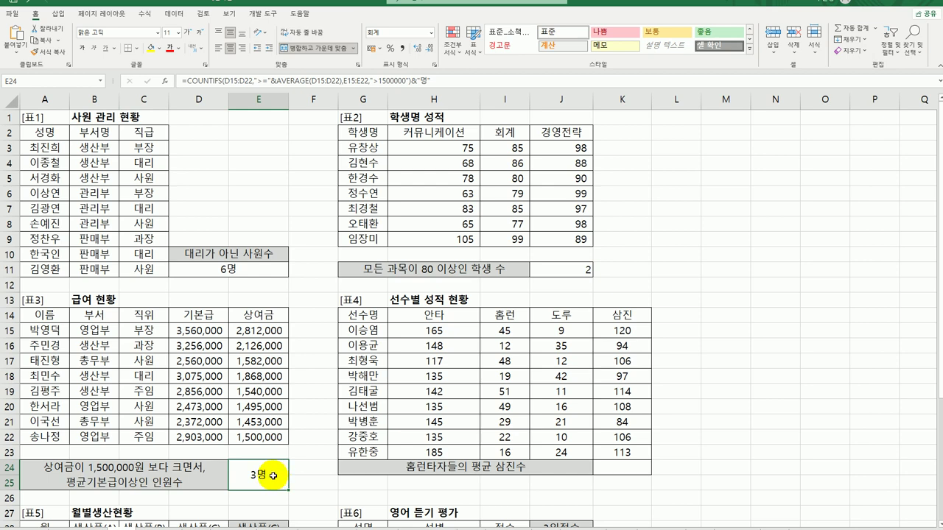
# Start an AVERAGEIF formula in K24 of [표4] for the home-run hitters' average 삼진 and open its function arguments
pyautogui.click(641, 475)
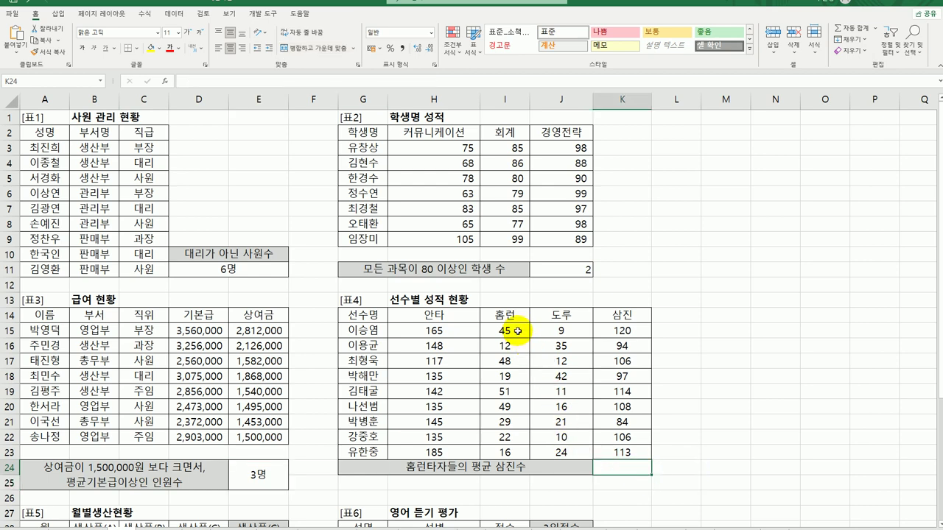
pyautogui.moveTo(518, 332); pyautogui.dragTo(508, 438)
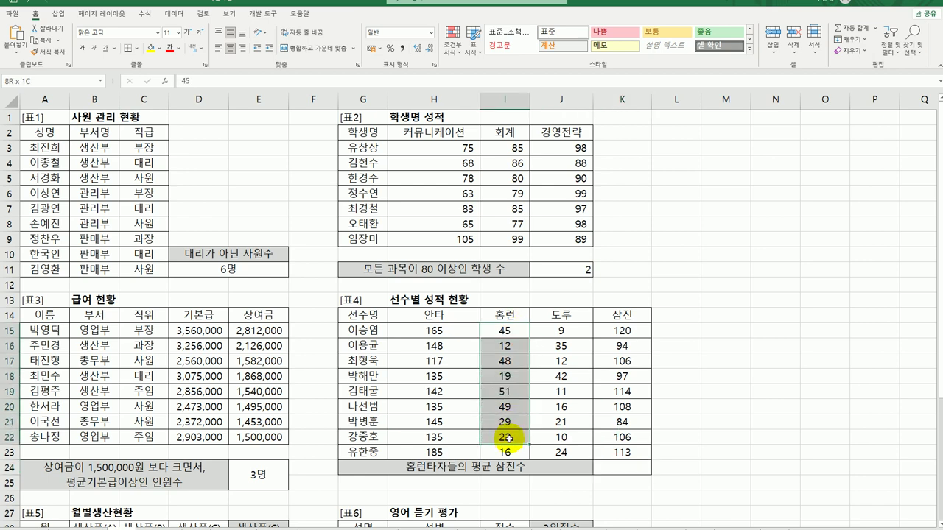
pyautogui.moveTo(622, 330); pyautogui.dragTo(622, 451)
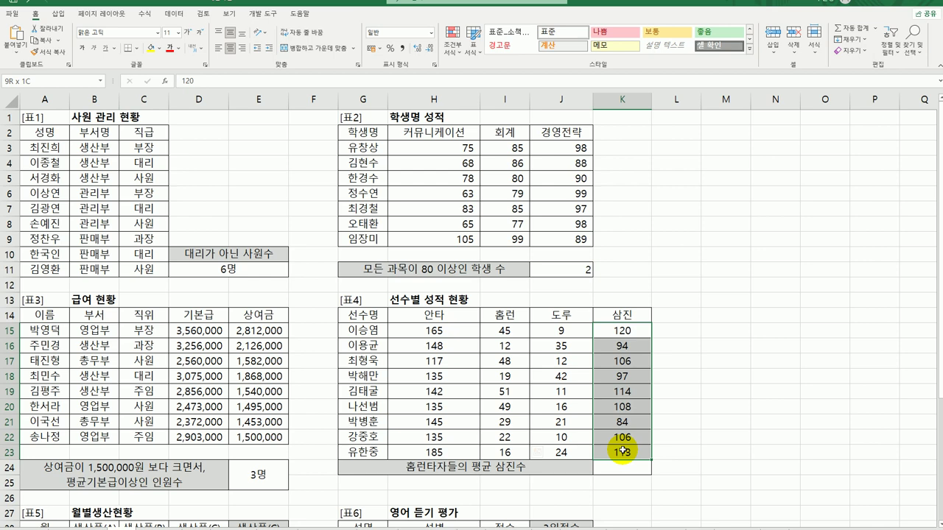
pyautogui.click(629, 469)
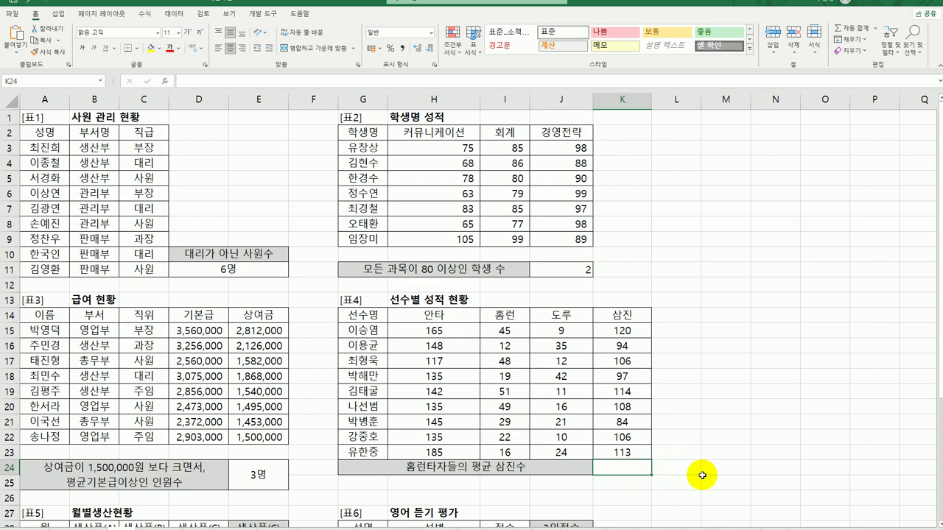
pyautogui.write('=')
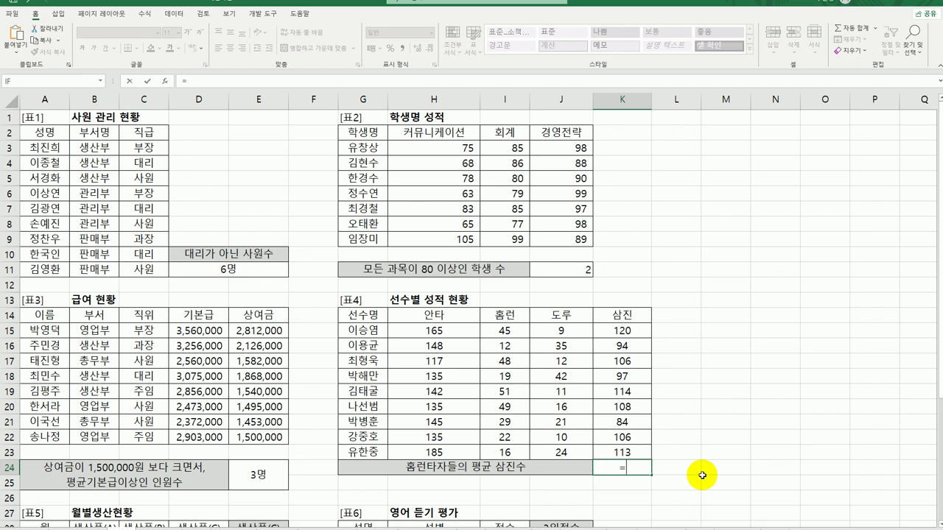
pyautogui.write('av')
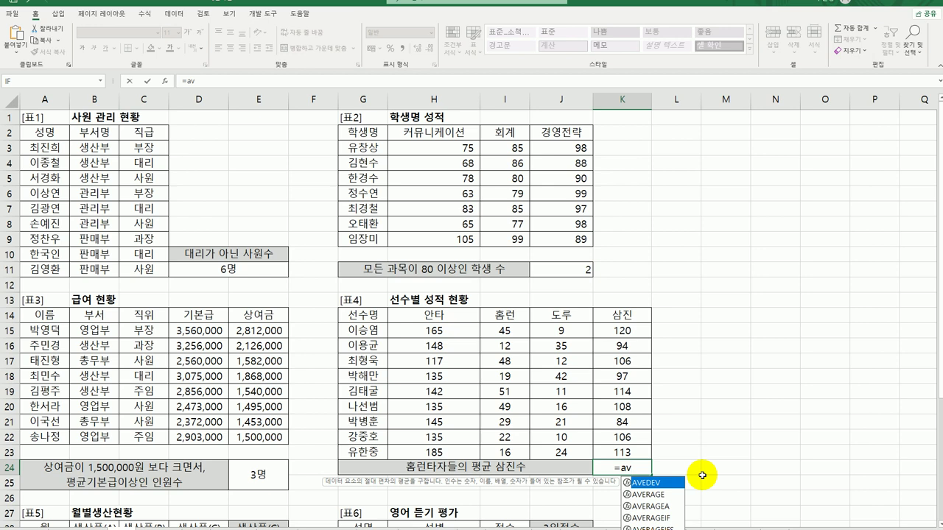
pyautogui.click(667, 518)
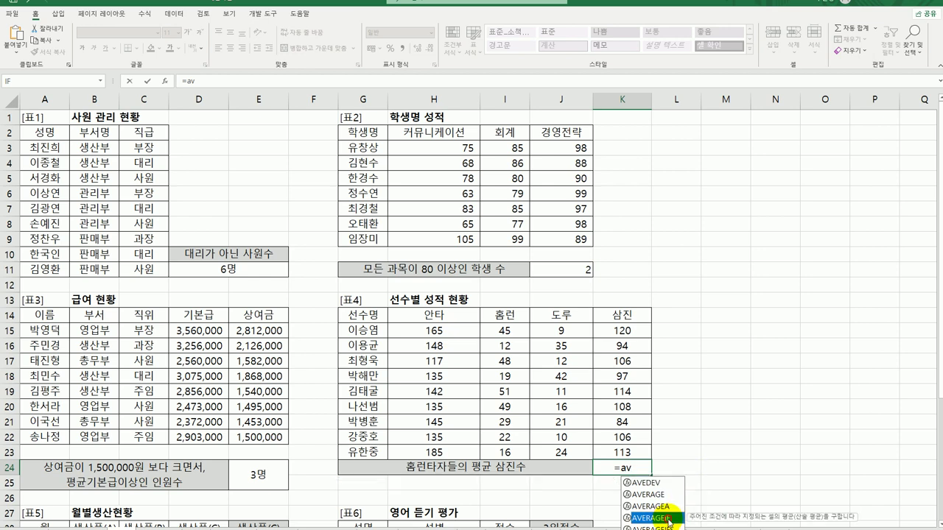
pyautogui.doubleClick(666, 519)
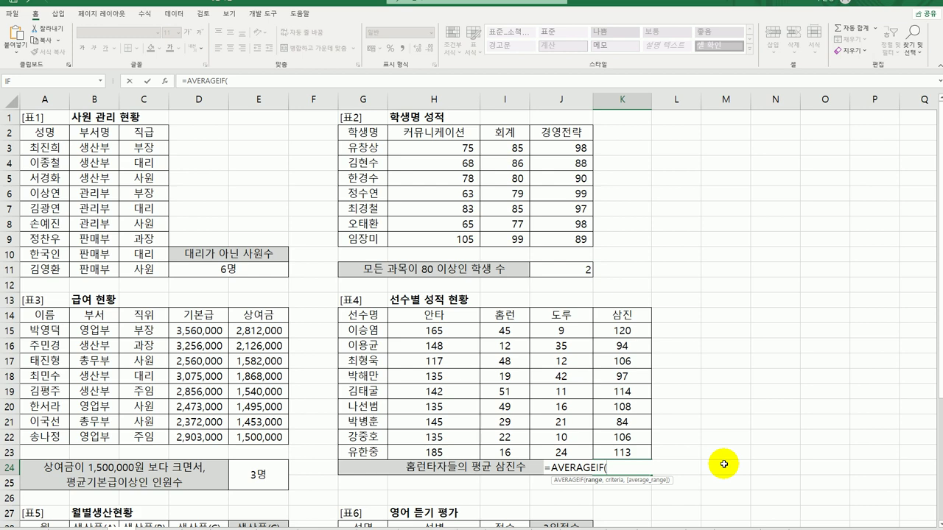
pyautogui.click(165, 81)
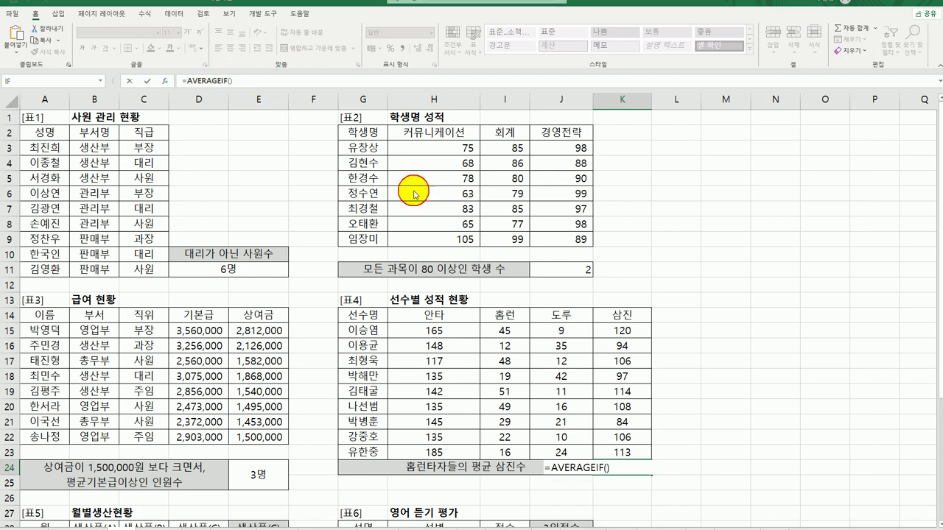
pyautogui.moveTo(453, 240); pyautogui.dragTo(662, 140)
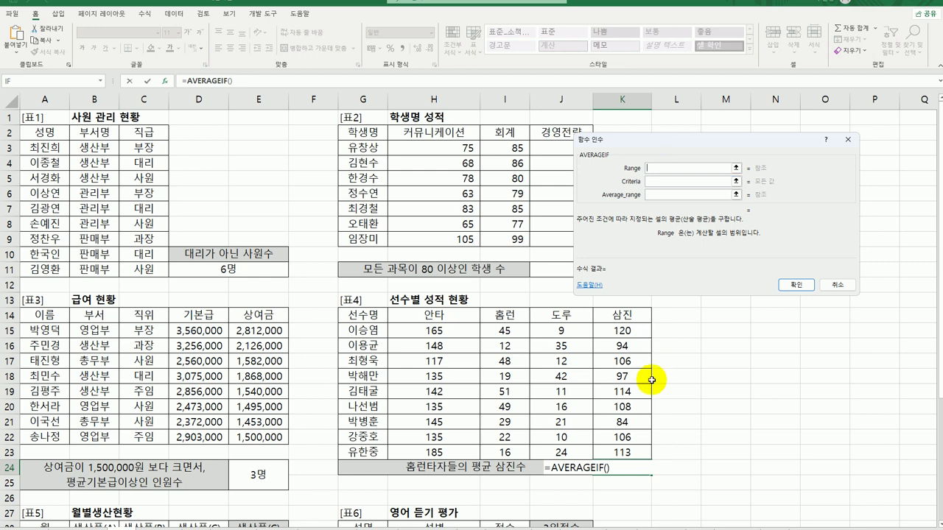
# Set the AVERAGEIF range to I15:I23, the criterion to >=40 and the average range to K15:K23, and confirm the formula
pyautogui.moveTo(505, 330); pyautogui.dragTo(506, 452)
pyautogui.click(666, 181)
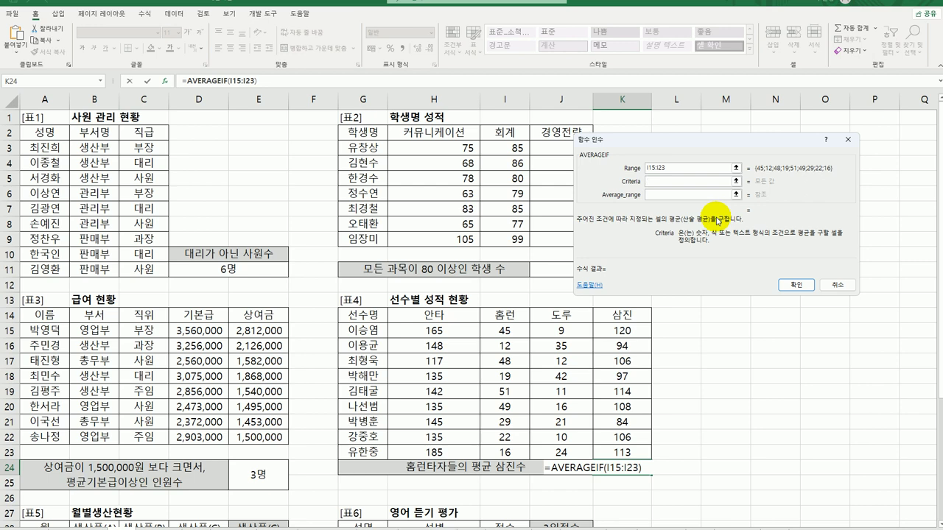
pyautogui.write('>=40')
pyautogui.click(666, 195)
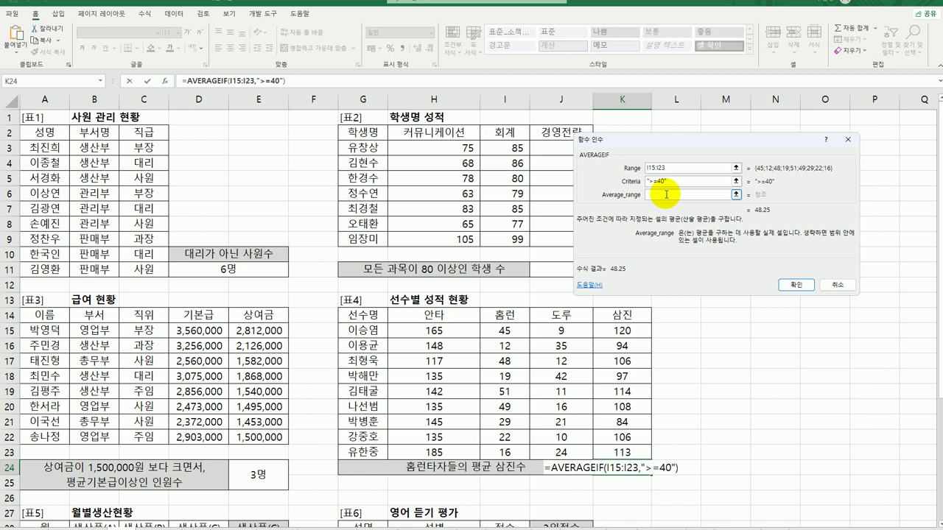
pyautogui.moveTo(630, 332); pyautogui.dragTo(619, 453)
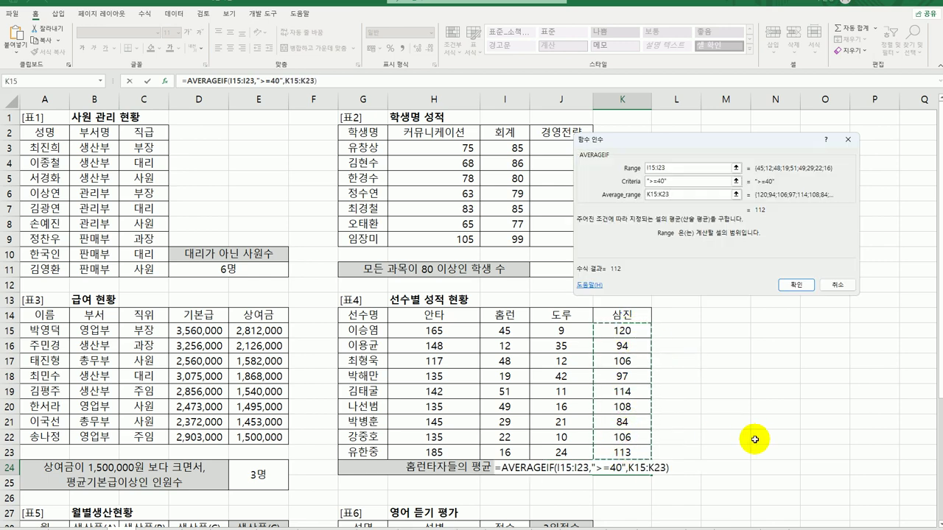
pyautogui.click(796, 285)
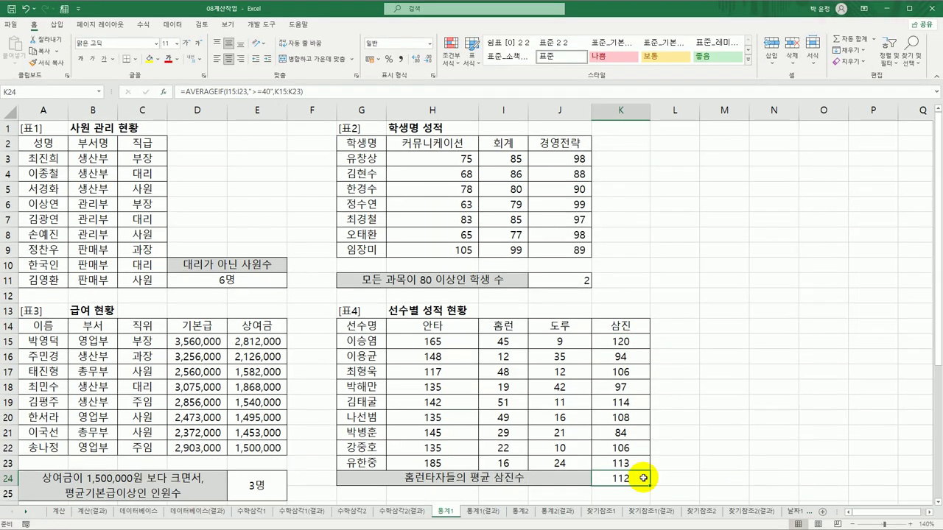
# Calculate the 생산품(C) standard deviation in E30 of [표5] with =STDEV.S(D29:D38)
pyautogui.scroll(-6, 249, 392)
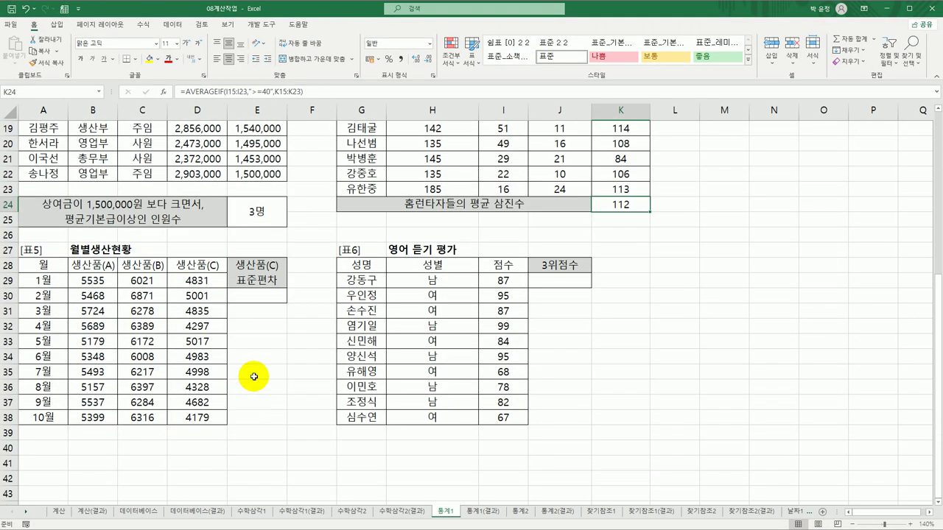
pyautogui.click(274, 298)
pyautogui.scroll(-3, 275, 301)
pyautogui.scroll(3, 275, 301)
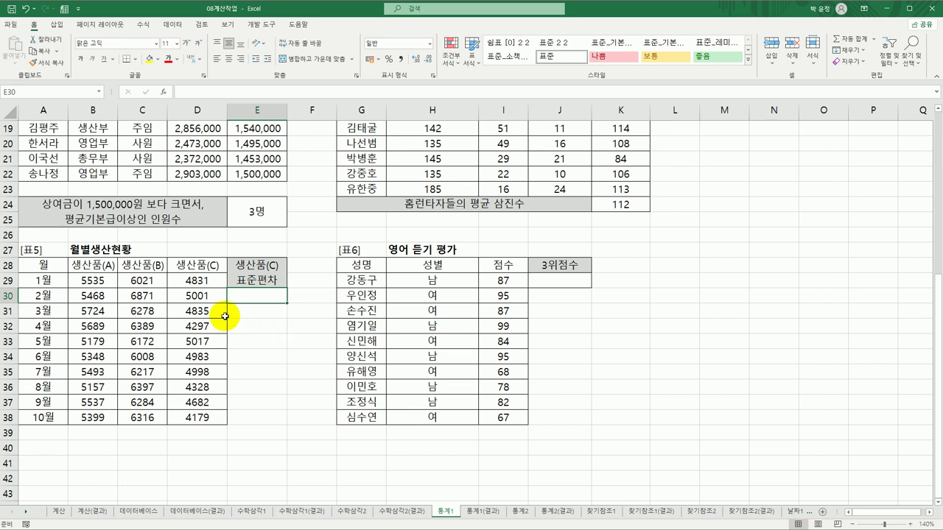
pyautogui.moveTo(198, 281); pyautogui.dragTo(207, 417)
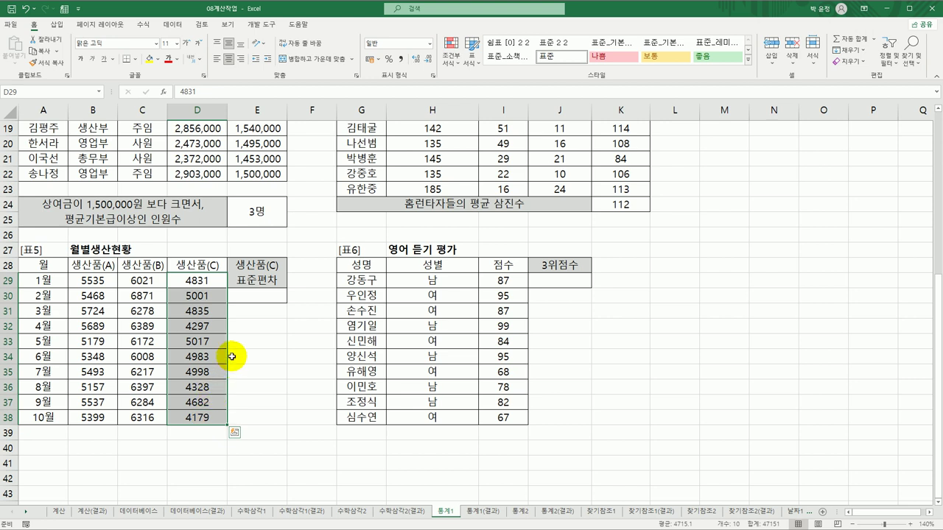
pyautogui.click(284, 297)
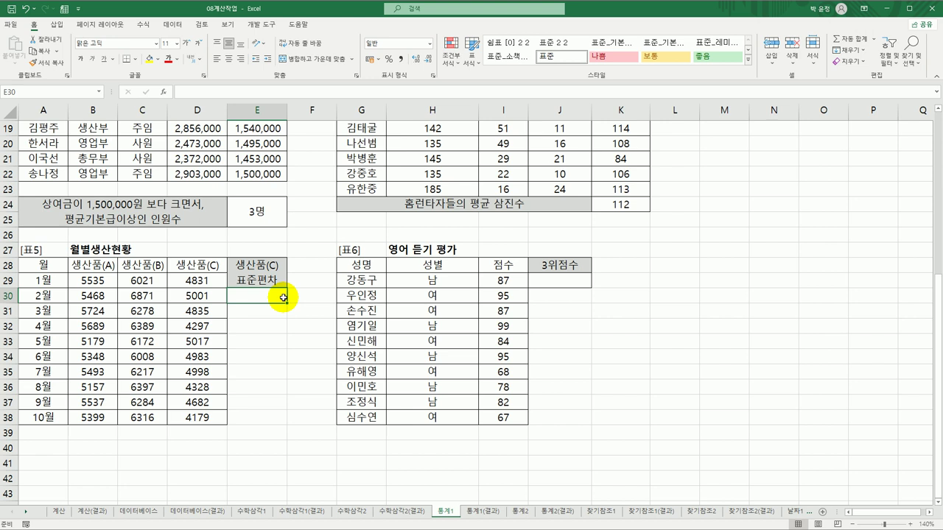
pyautogui.write('=')
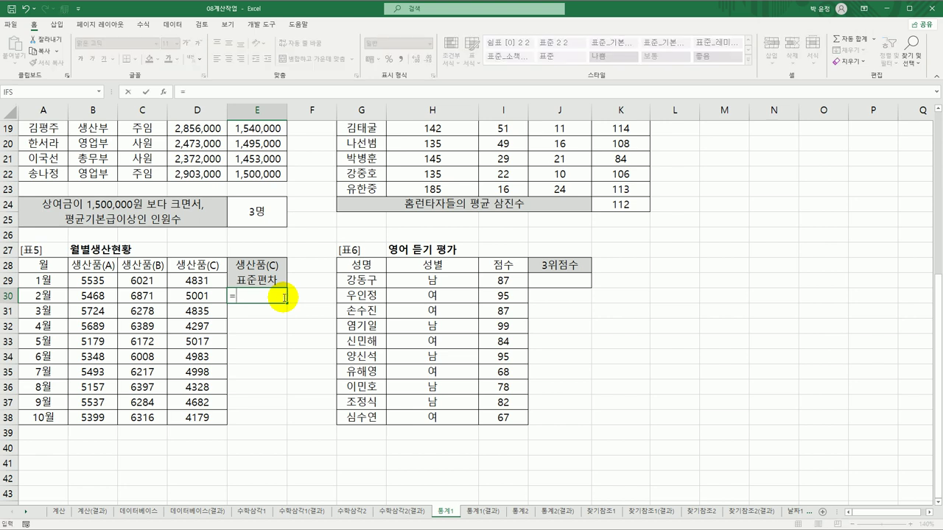
pyautogui.write('st')
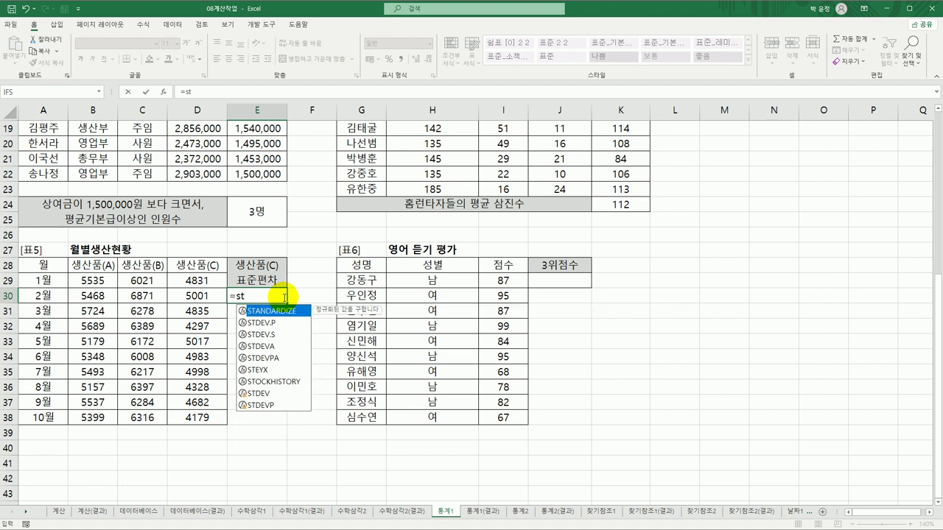
pyautogui.click(285, 337)
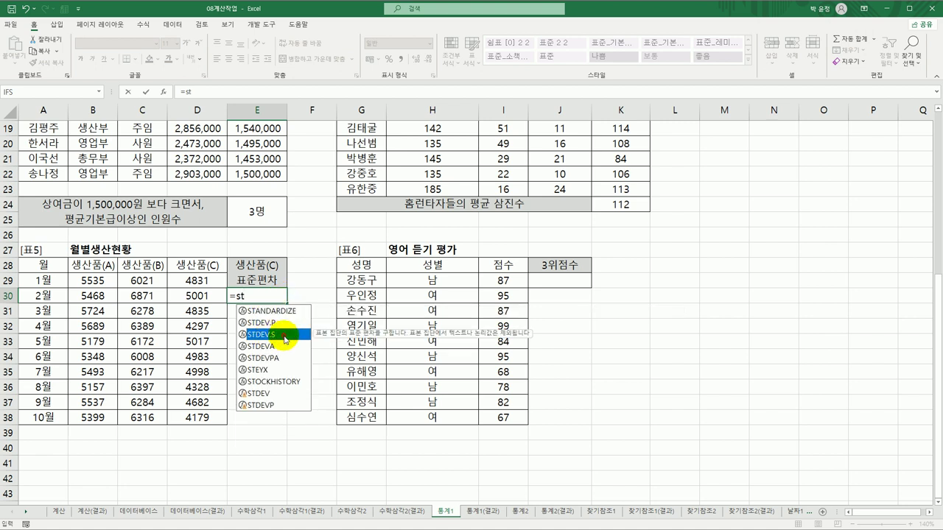
pyautogui.doubleClick(285, 337)
pyautogui.moveTo(208, 282); pyautogui.dragTo(205, 415)
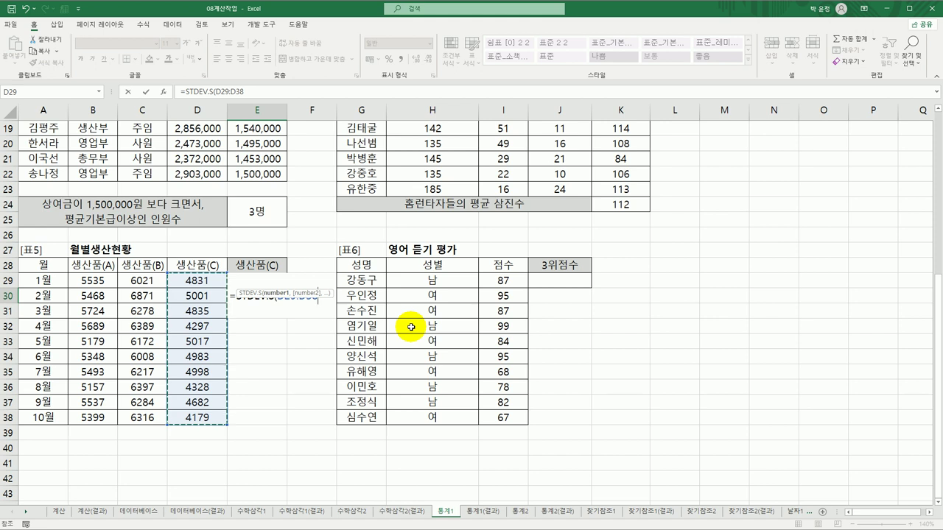
pyautogui.write(')')
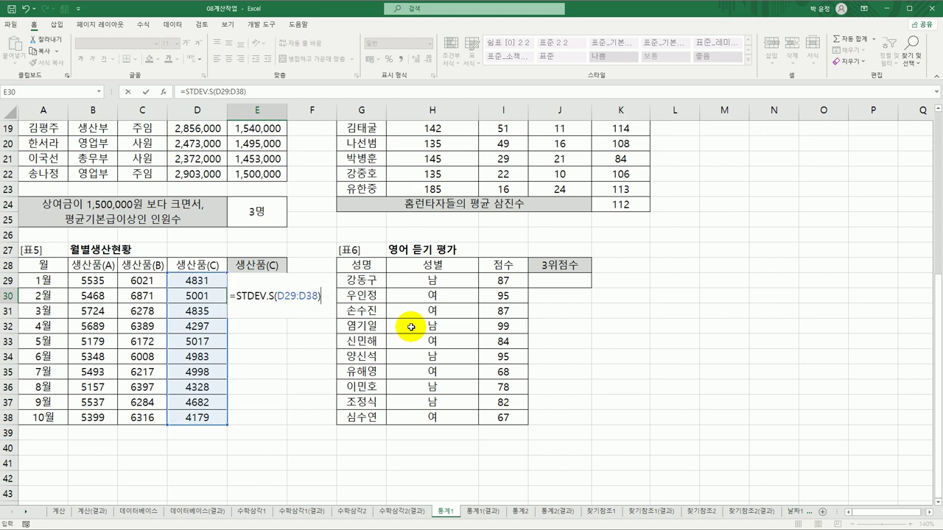
pyautogui.press('Return')
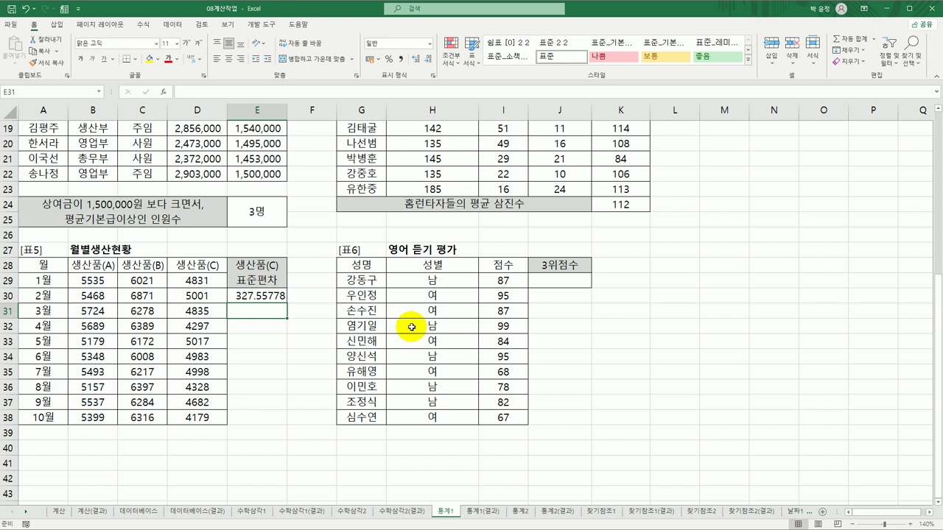
# Wrap the STDEV.S formula in E30 in ROUNDDOWN with 1 as the number of digits
pyautogui.click(243, 298)
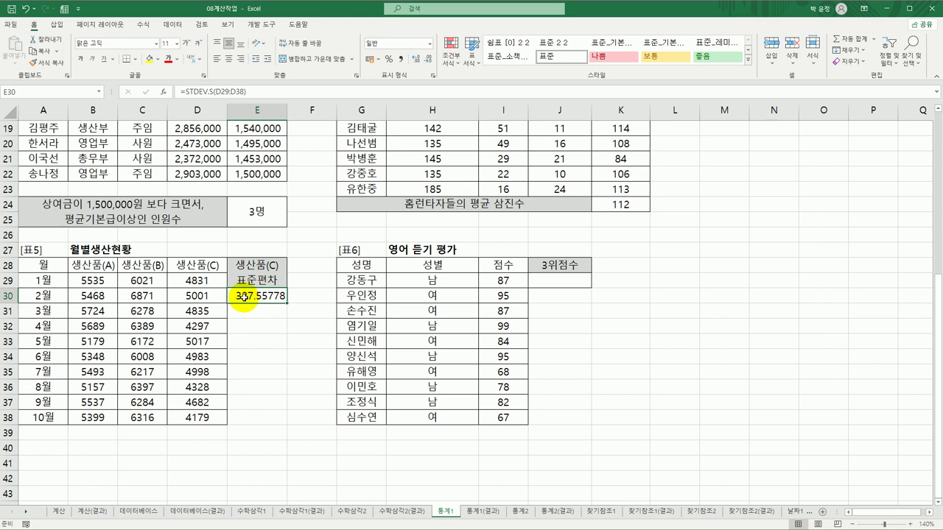
pyautogui.doubleClick(243, 297)
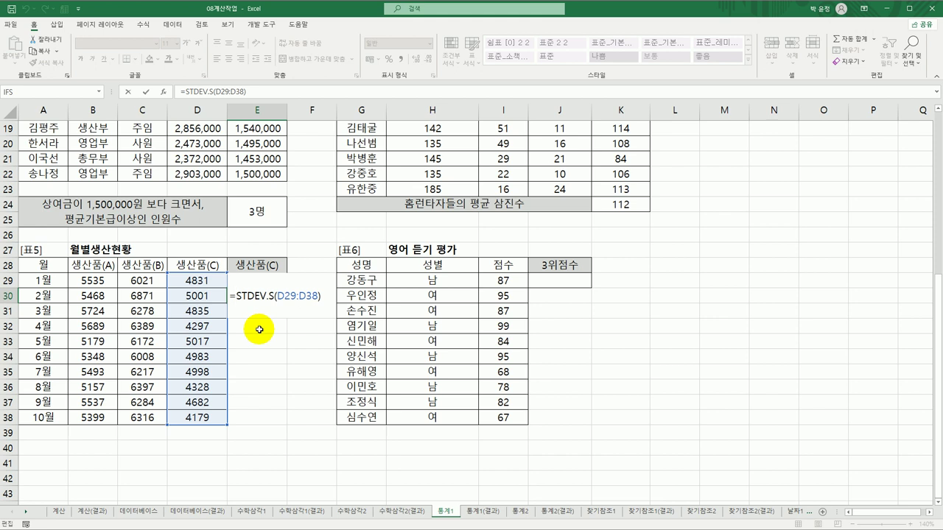
pyautogui.write('roun')
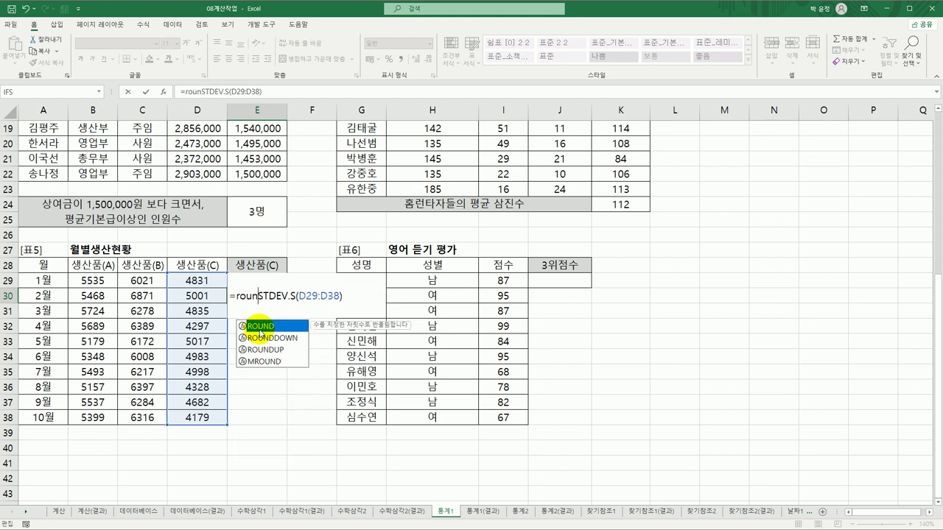
pyautogui.doubleClick(263, 337)
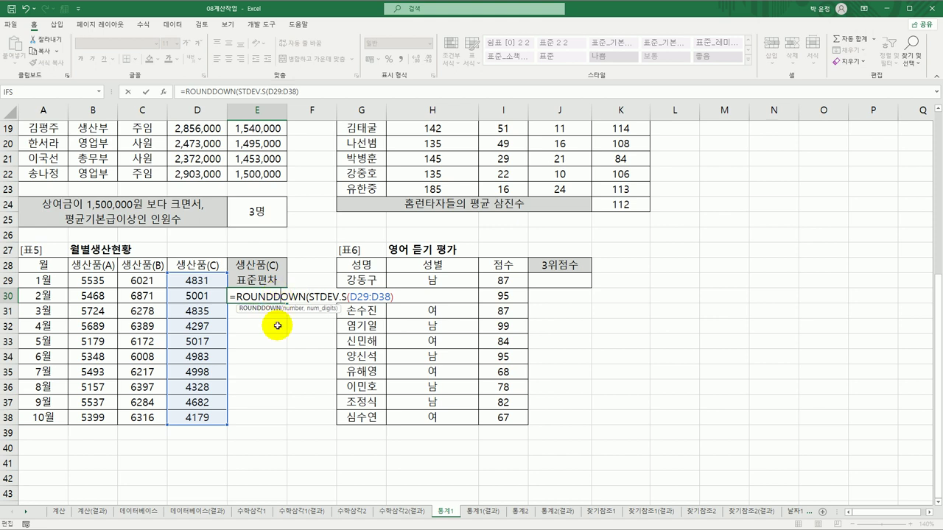
pyautogui.click(163, 94)
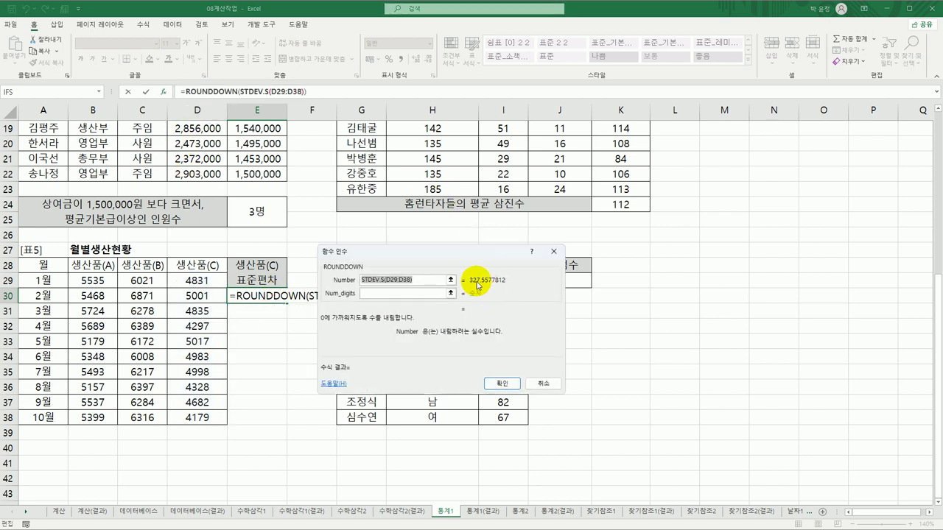
pyautogui.moveTo(455, 258); pyautogui.dragTo(484, 233)
pyautogui.click(432, 268)
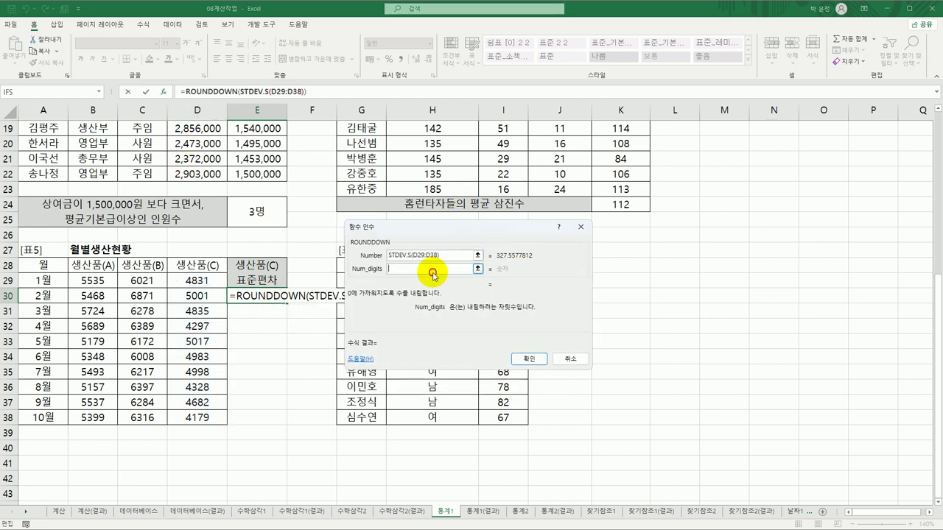
pyautogui.write('1')
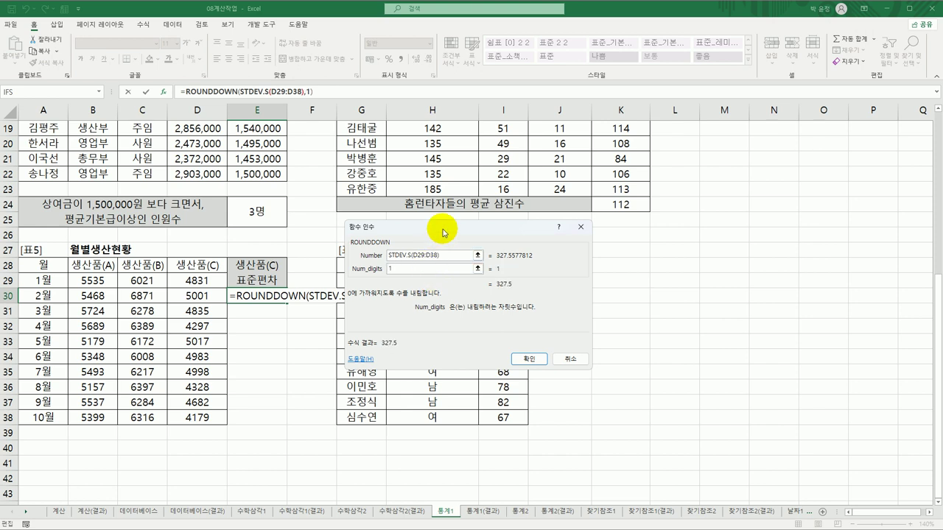
pyautogui.moveTo(442, 227); pyautogui.dragTo(517, 214)
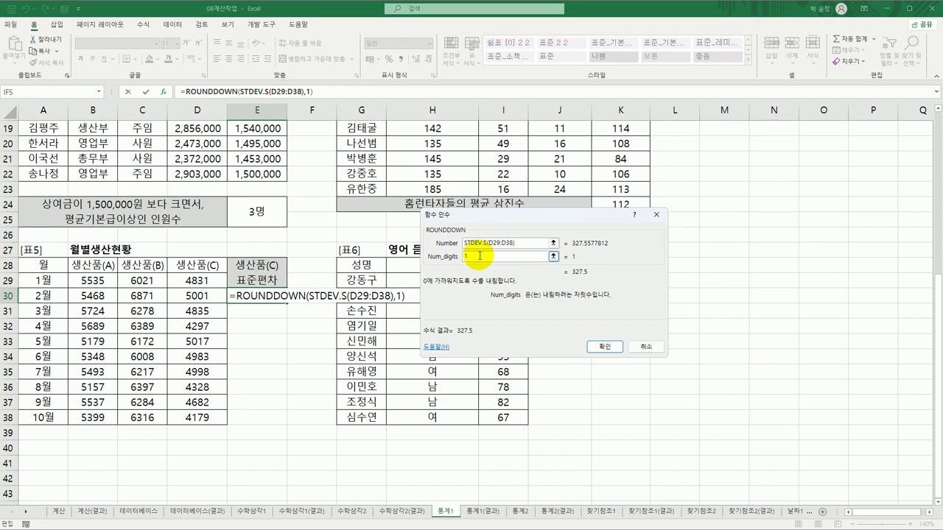
pyautogui.click(605, 347)
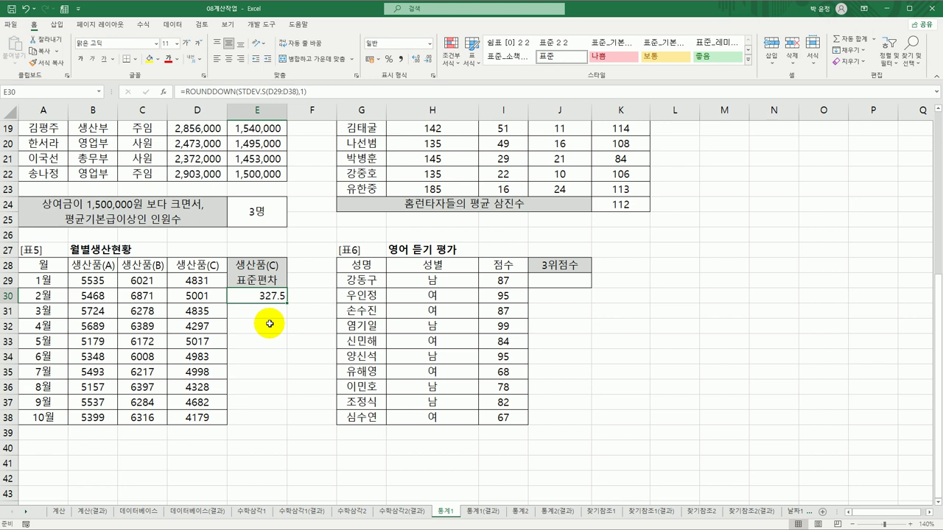
# Calculate the 3위점수 in J29 of [표6] with =LARGE(I29:I38,3)&"점"
pyautogui.click(560, 280)
pyautogui.scroll(1, 600, 449)
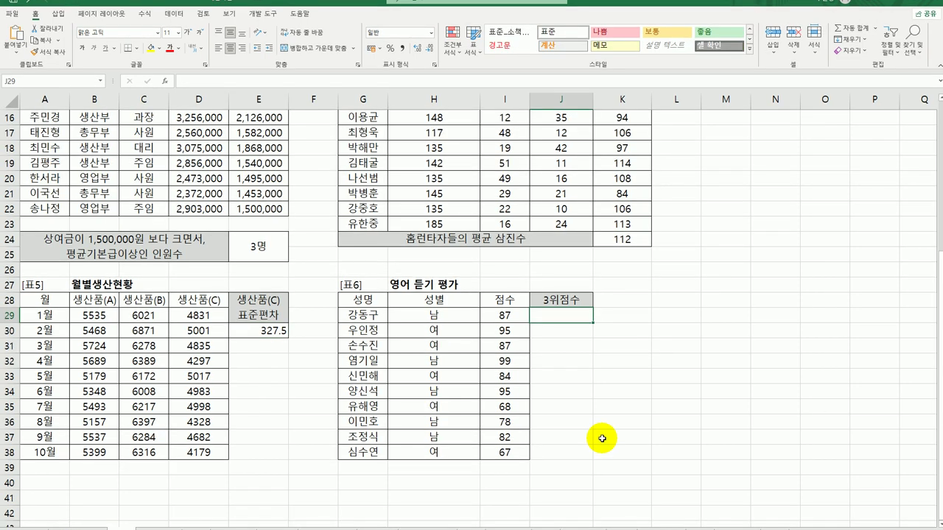
pyautogui.moveTo(504, 316); pyautogui.dragTo(510, 454)
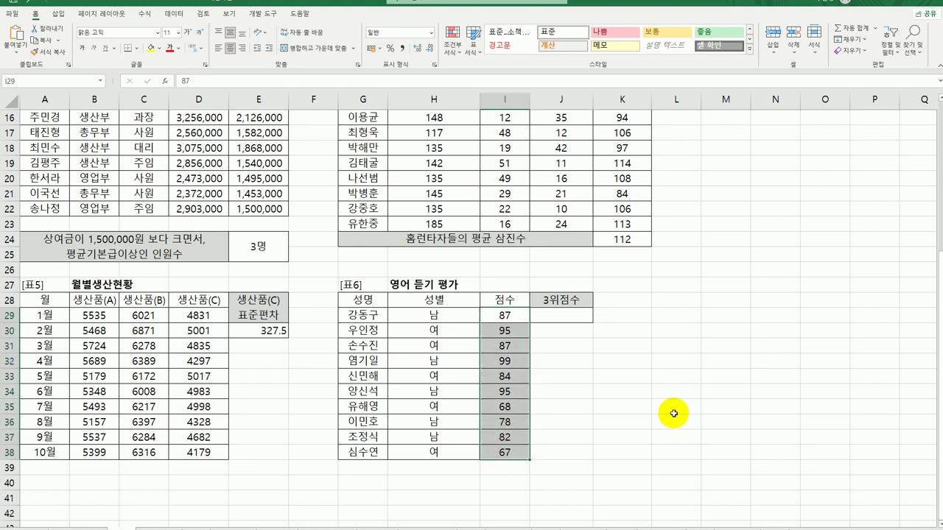
pyautogui.click(569, 316)
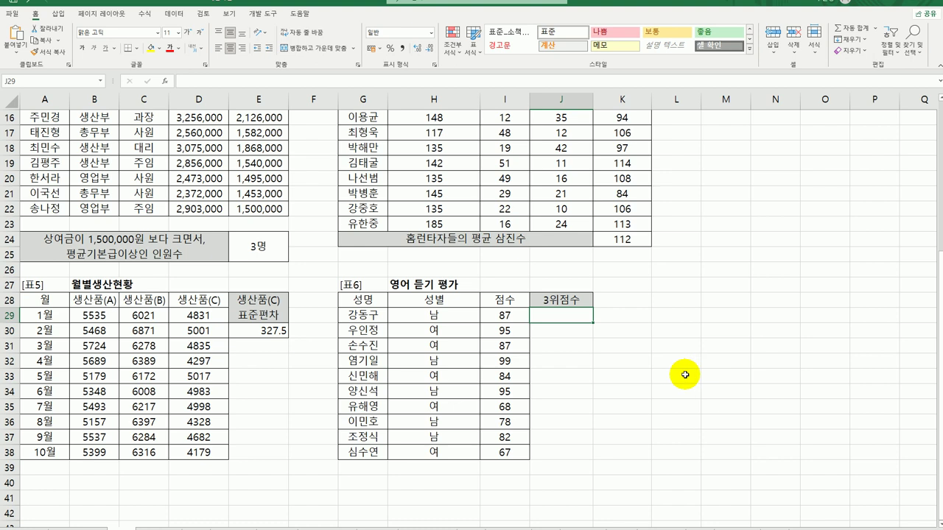
pyautogui.write('=')
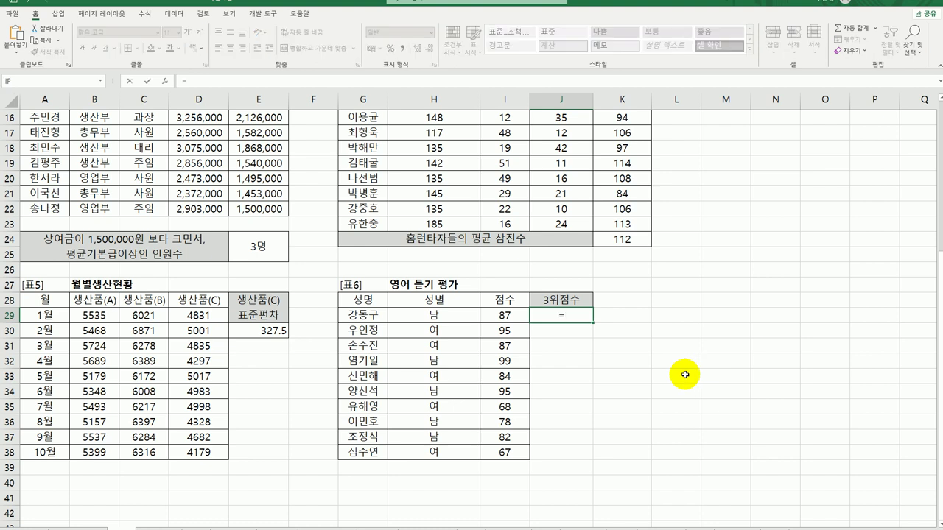
pyautogui.write('la')
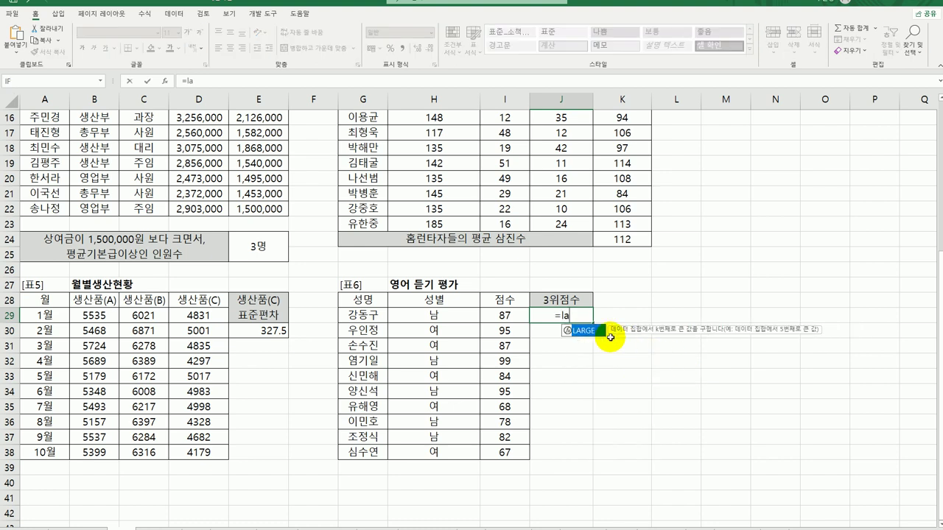
pyautogui.doubleClick(588, 330)
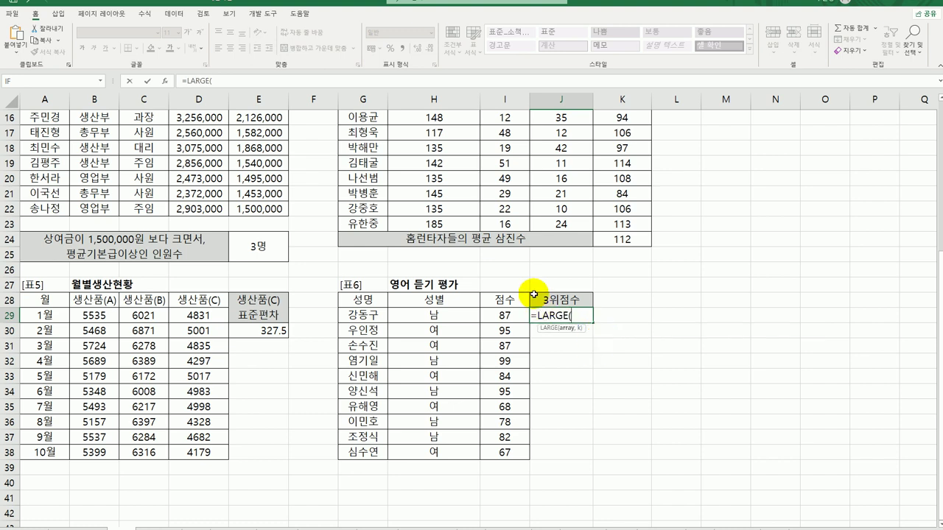
pyautogui.moveTo(513, 320); pyautogui.dragTo(503, 453)
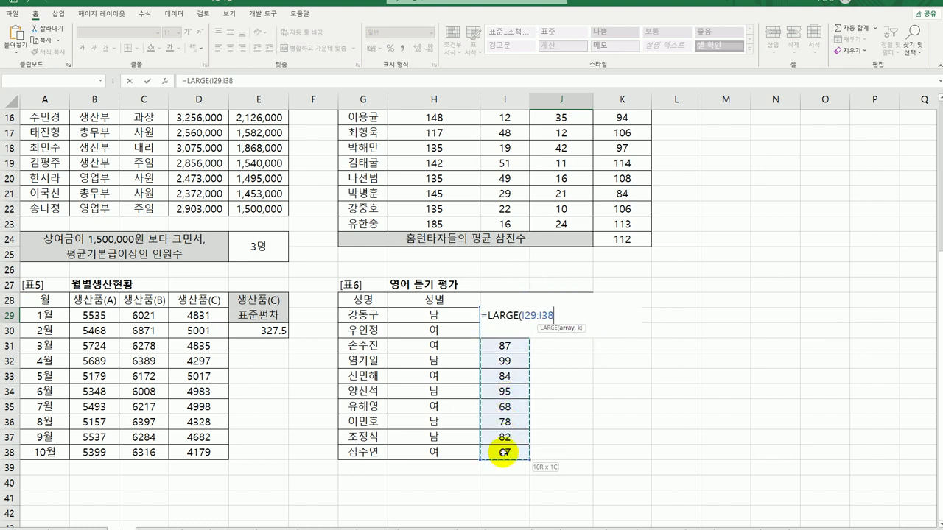
pyautogui.write(',')
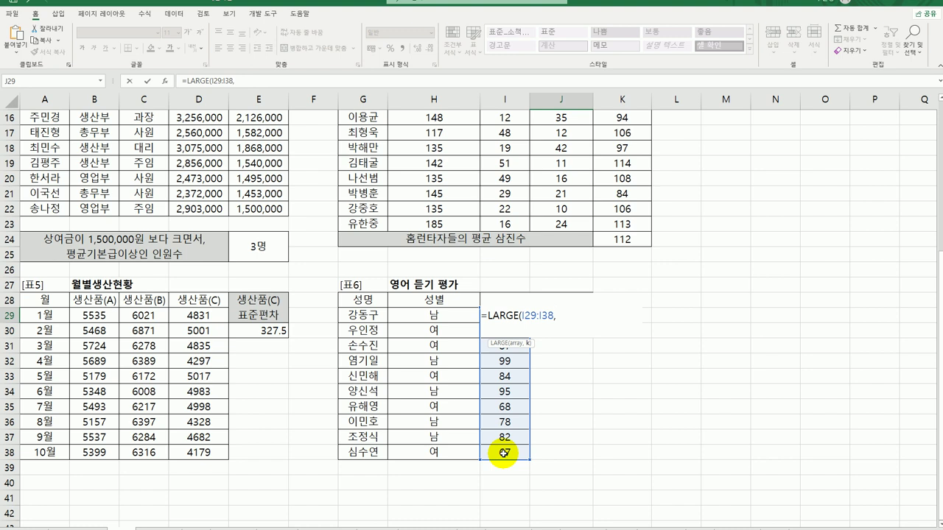
pyautogui.write('3)&"점')
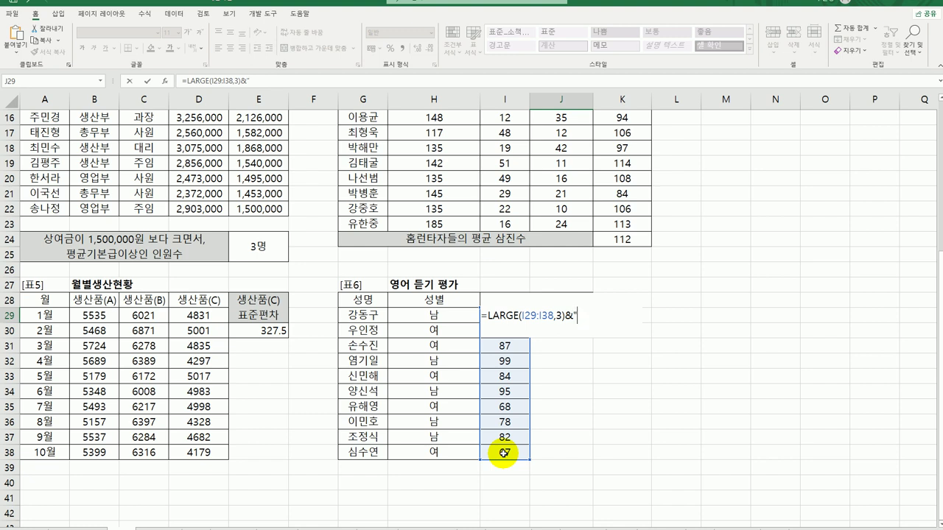
pyautogui.write('"')
pyautogui.press('Return')
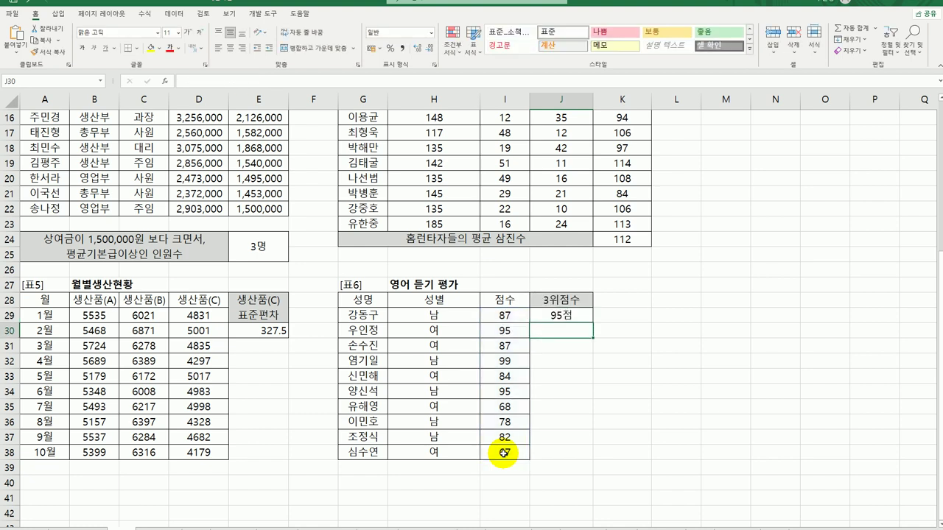
# Return to cell A1 and switch to the 통계2 sheet, showing its first tables
pyautogui.scroll(5, 503, 454)
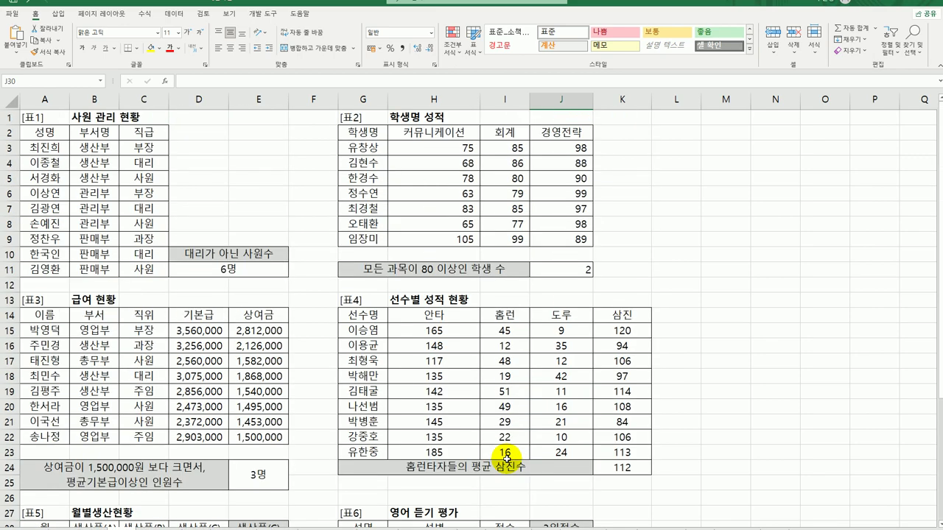
pyautogui.scroll(-3, 507, 458)
pyautogui.scroll(3, 507, 368)
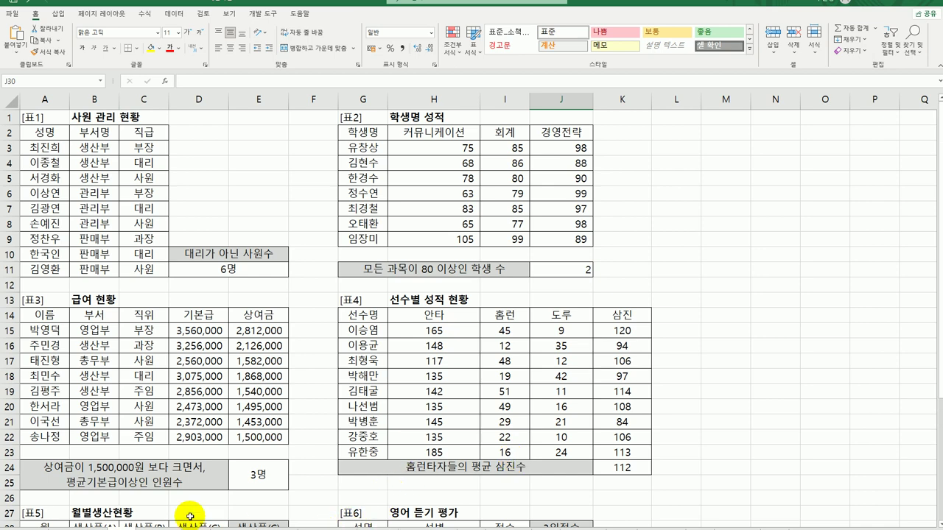
pyautogui.hotkey('ctrl', 'Home')
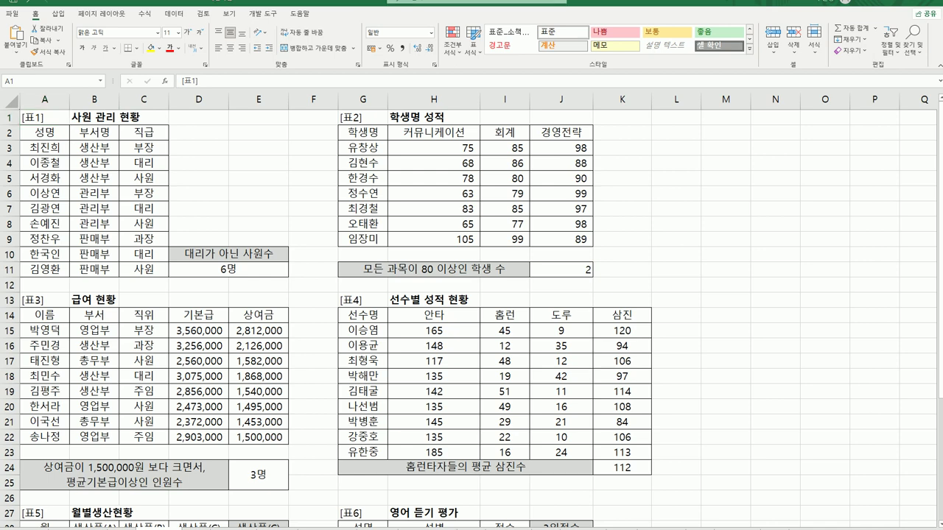
pyautogui.click(199, 523)
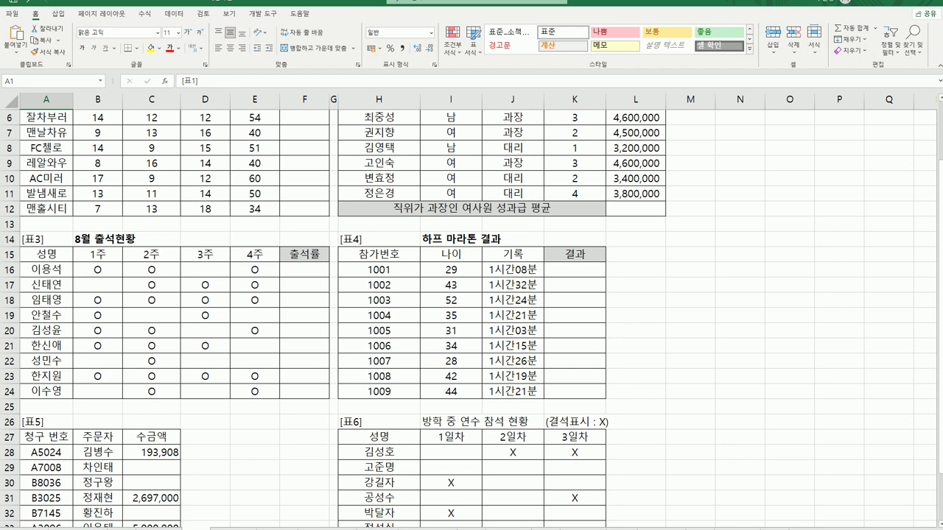
pyautogui.click(45, 437)
pyautogui.scroll(2, 74, 397)
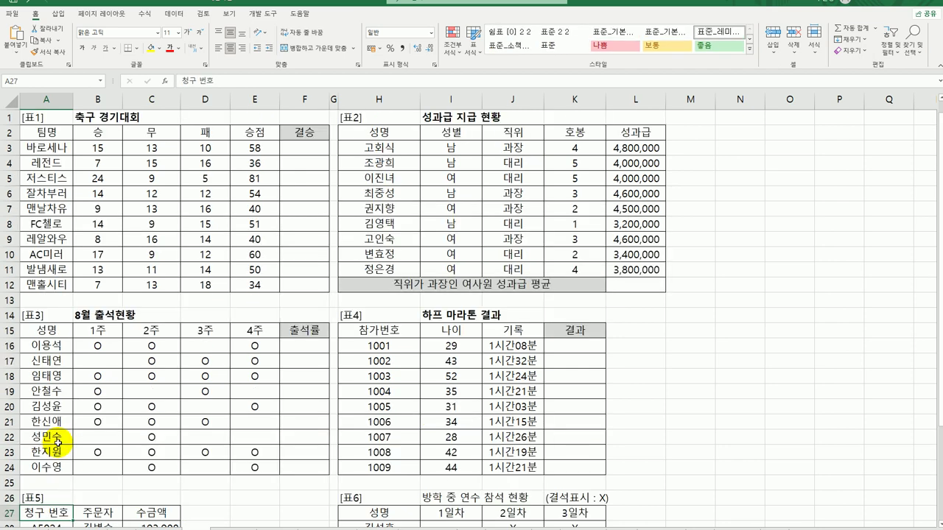
# Start a RANK.EQ formula in F3 of the 결승 column in [표1] and open its function arguments
pyautogui.click(298, 147)
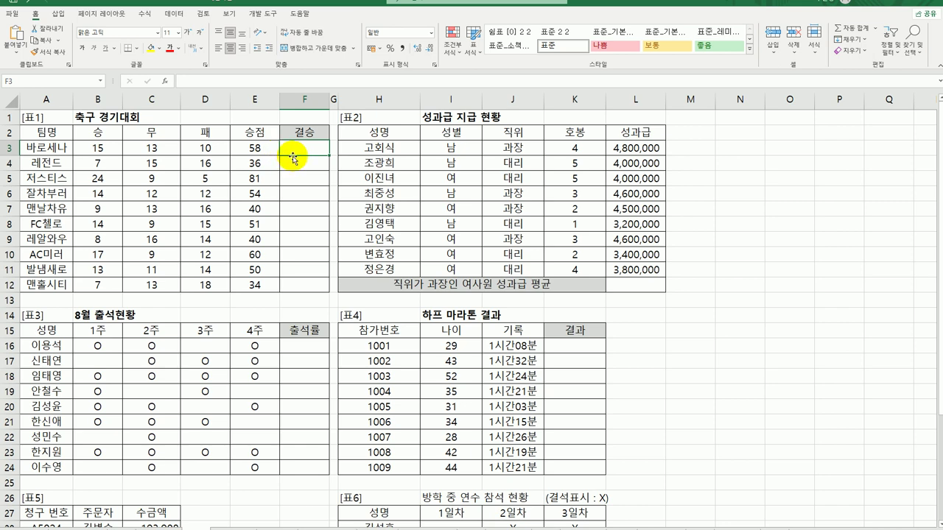
pyautogui.write('=')
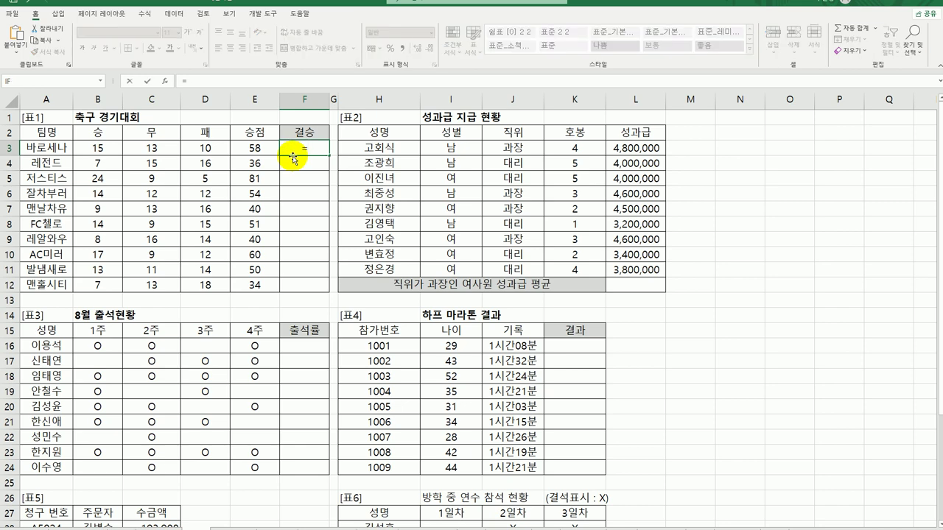
pyautogui.write('rank.')
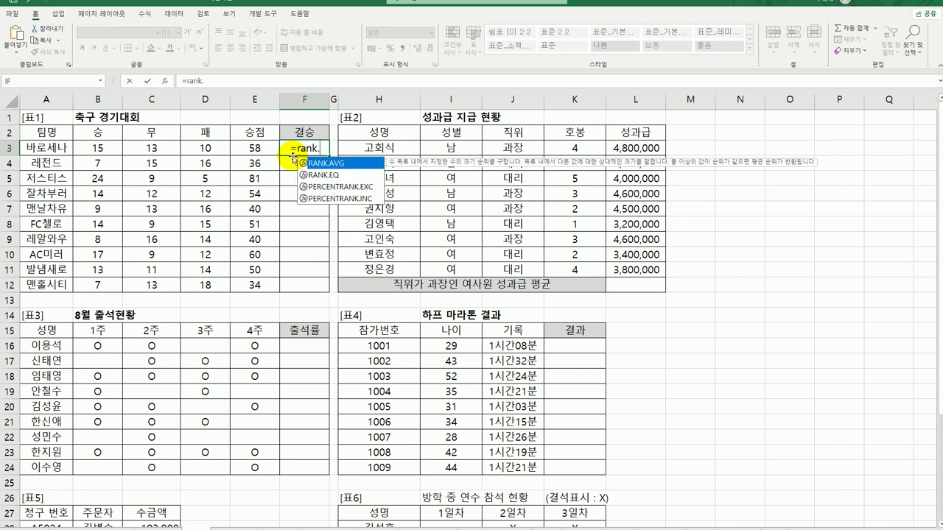
pyautogui.doubleClick(324, 175)
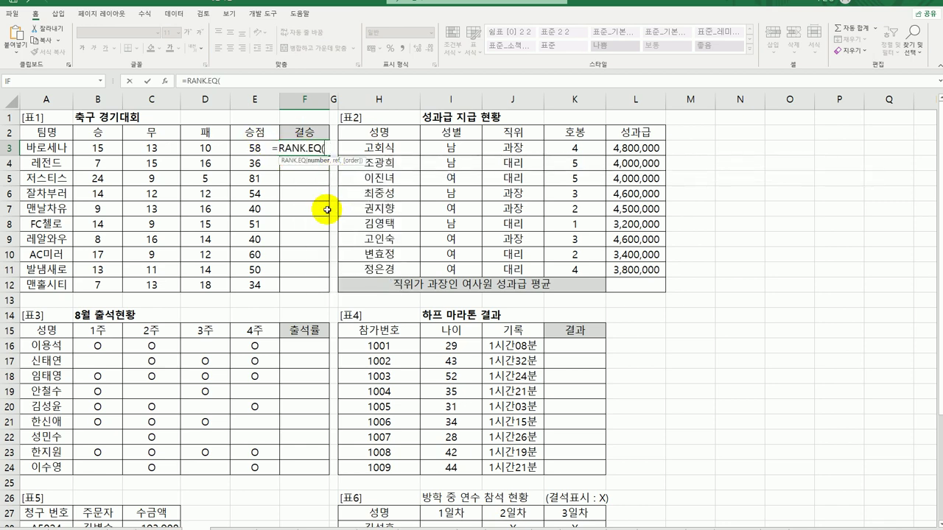
pyautogui.click(165, 81)
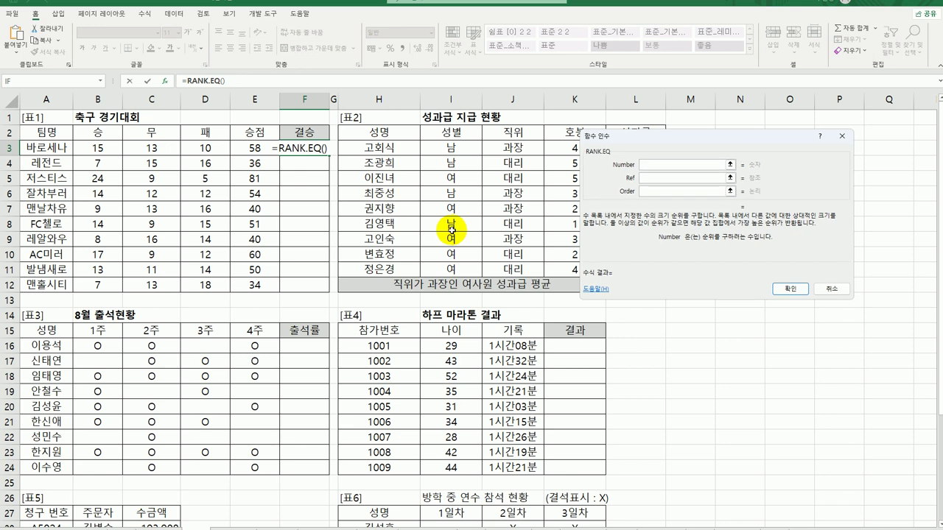
# Set RANK.EQ's number to E3, reference to $E$3:$E$12 and order to 0, confirm, and fill the formula down to F12
pyautogui.click(263, 147)
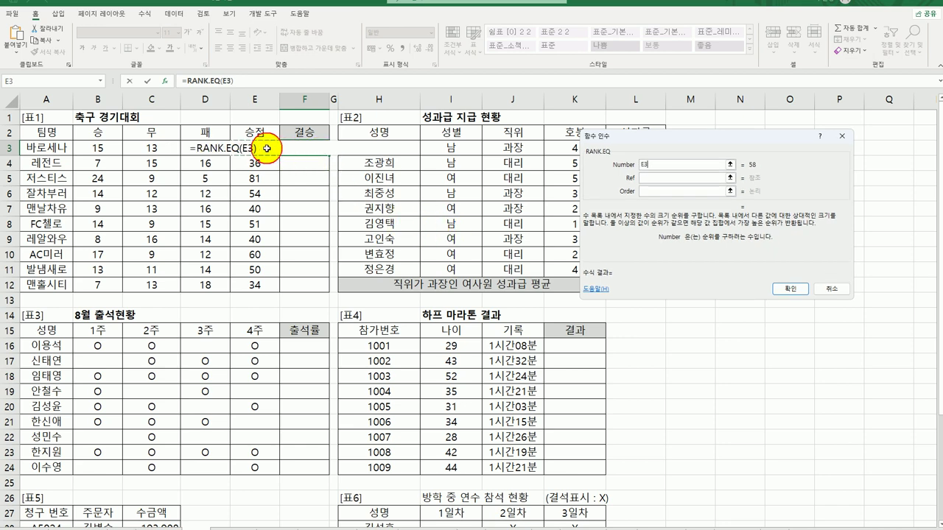
pyautogui.click(648, 179)
pyautogui.moveTo(261, 152); pyautogui.dragTo(250, 283)
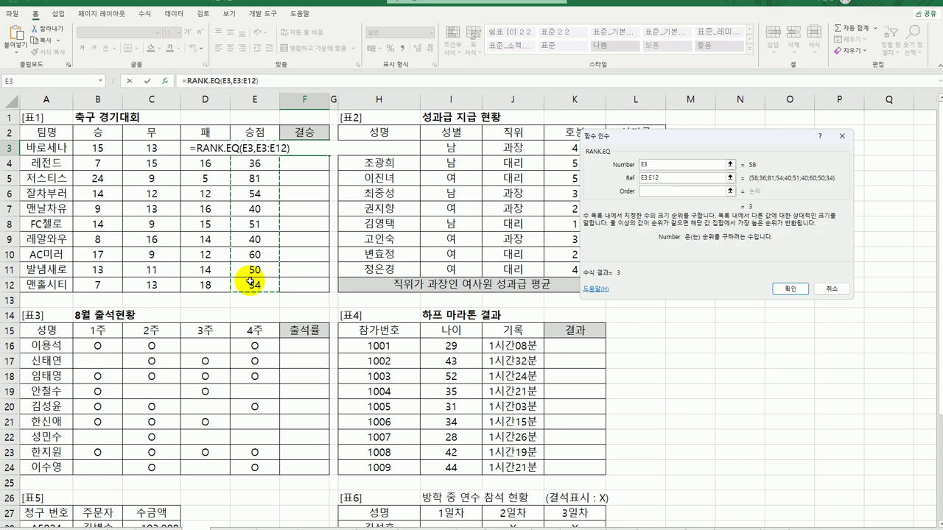
pyautogui.press('F4')
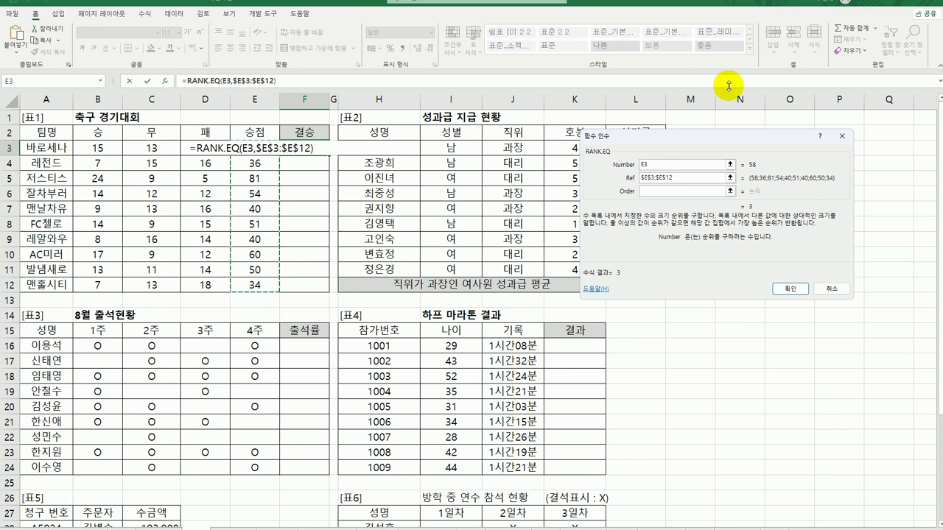
pyautogui.click(657, 193)
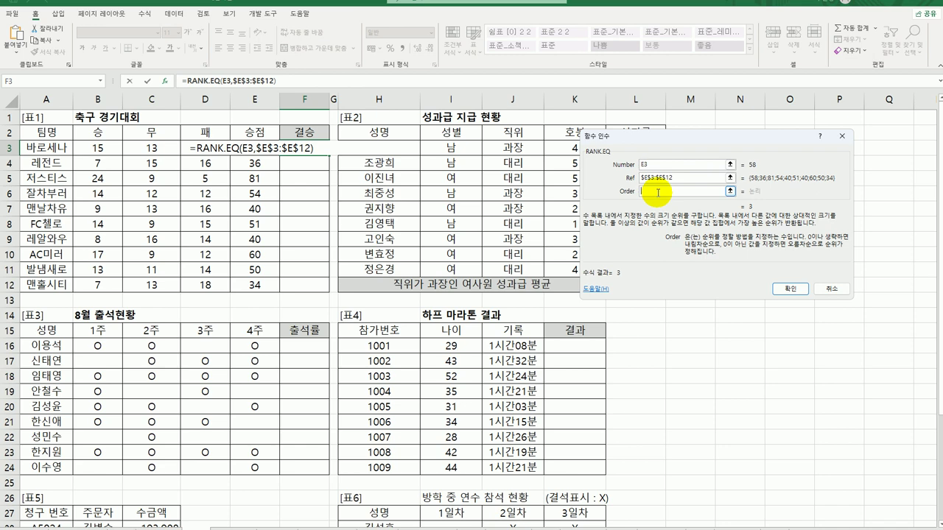
pyautogui.write('0')
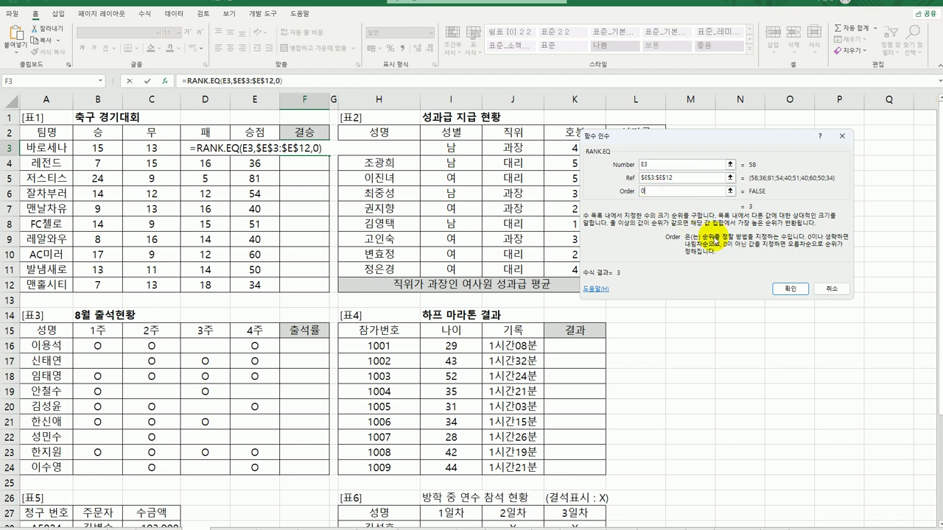
pyautogui.click(788, 288)
pyautogui.moveTo(329, 155); pyautogui.dragTo(317, 289)
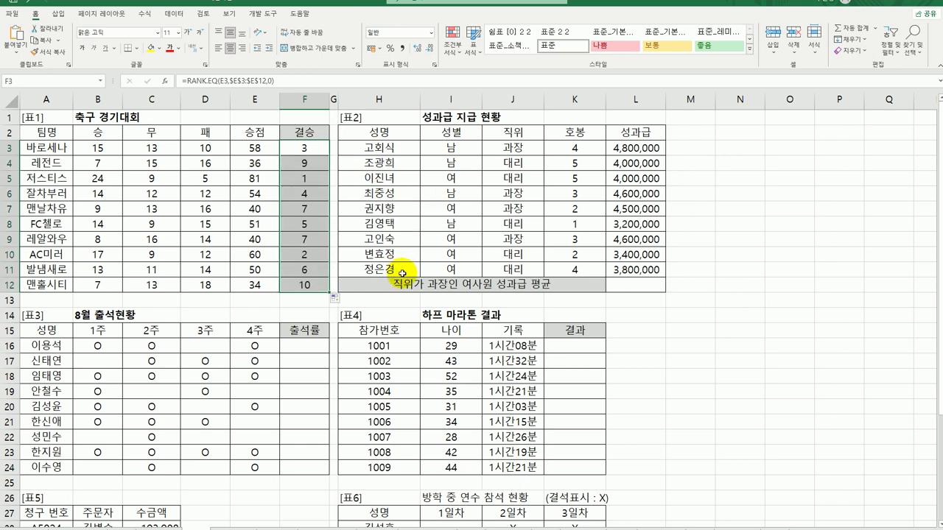
# Wrap the RANK.EQ formula in F3 in an IF function and open the IF function arguments
pyautogui.click(293, 148)
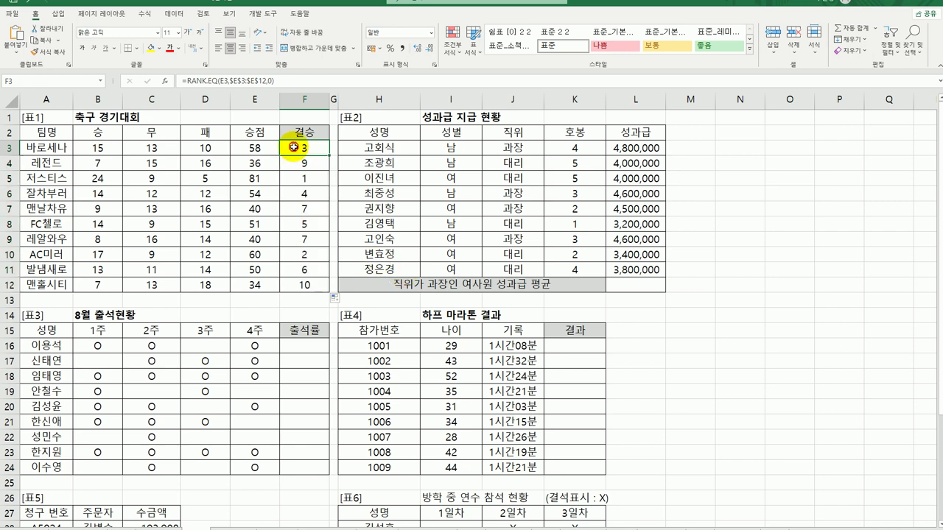
pyautogui.doubleClick(294, 148)
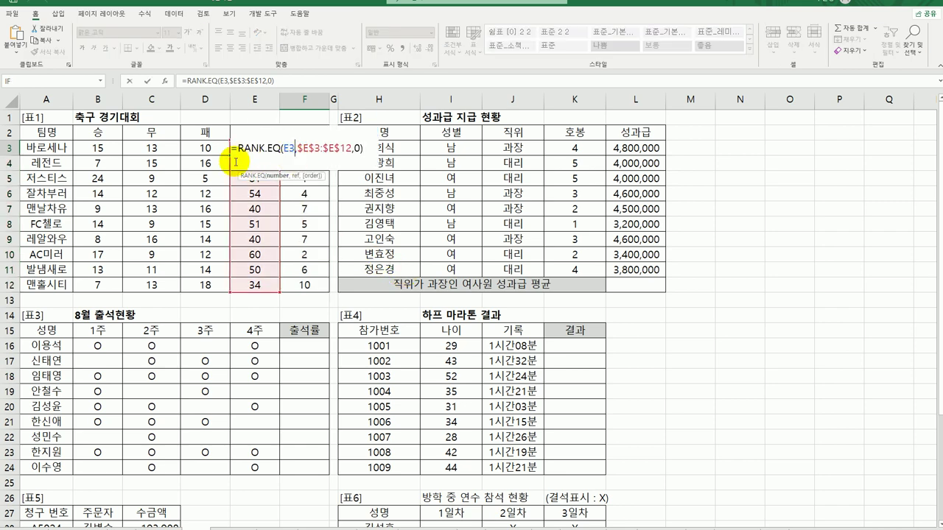
pyautogui.click(354, 152)
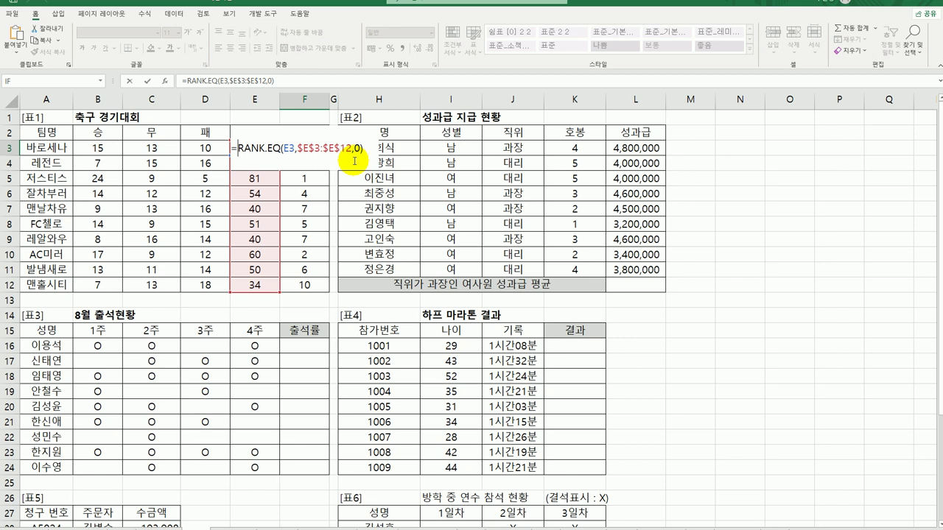
pyautogui.write('IF(')
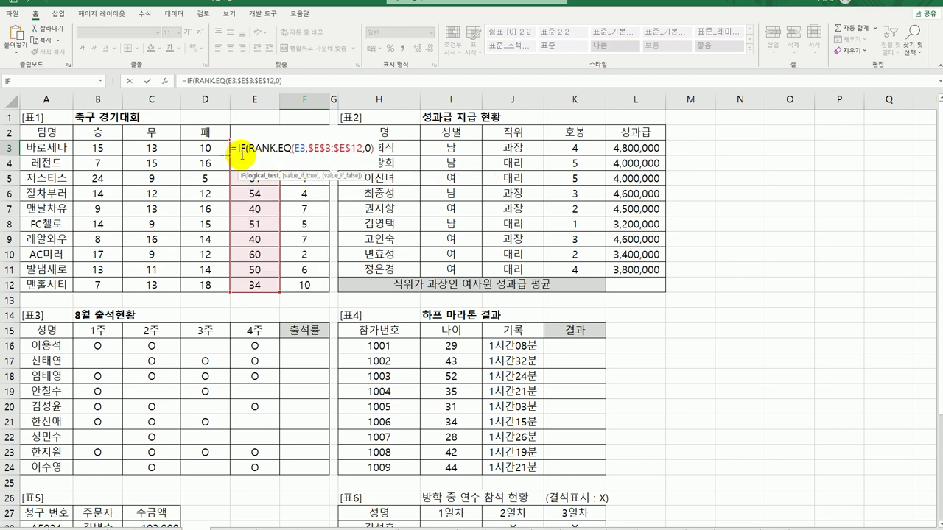
pyautogui.click(237, 150)
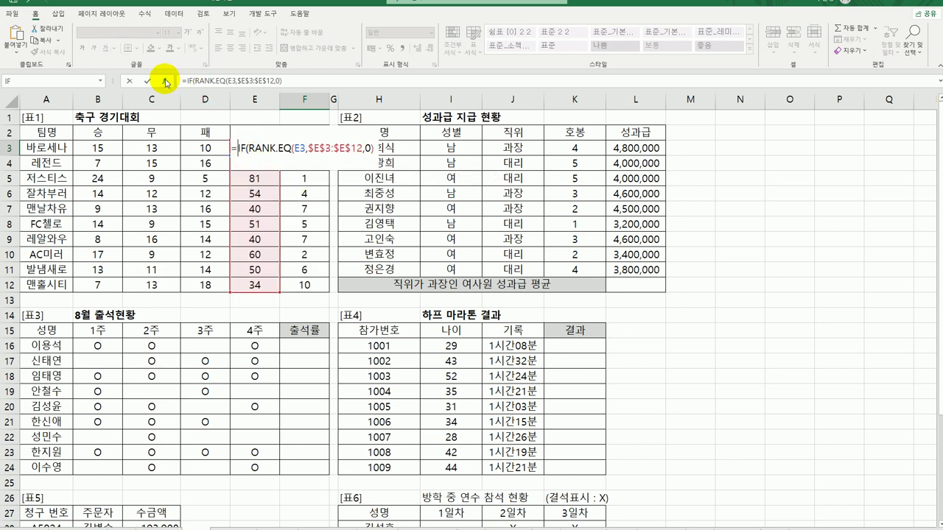
pyautogui.click(165, 83)
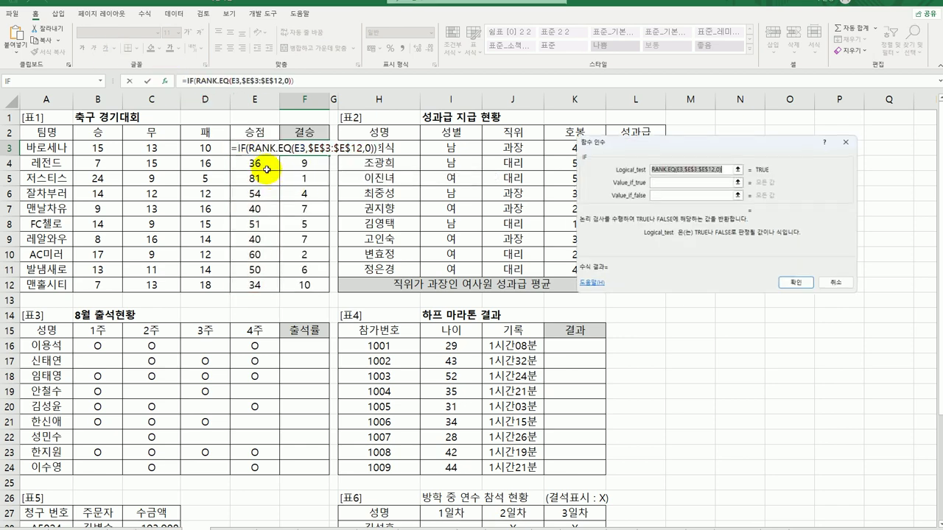
# Set IF's logical test to RANK.EQ(E3,$E$3:$E$12,0)<=3, true value to "결승진출" and false value to "", confirm, and fill down to F12
pyautogui.click(723, 165)
pyautogui.write('<=3')
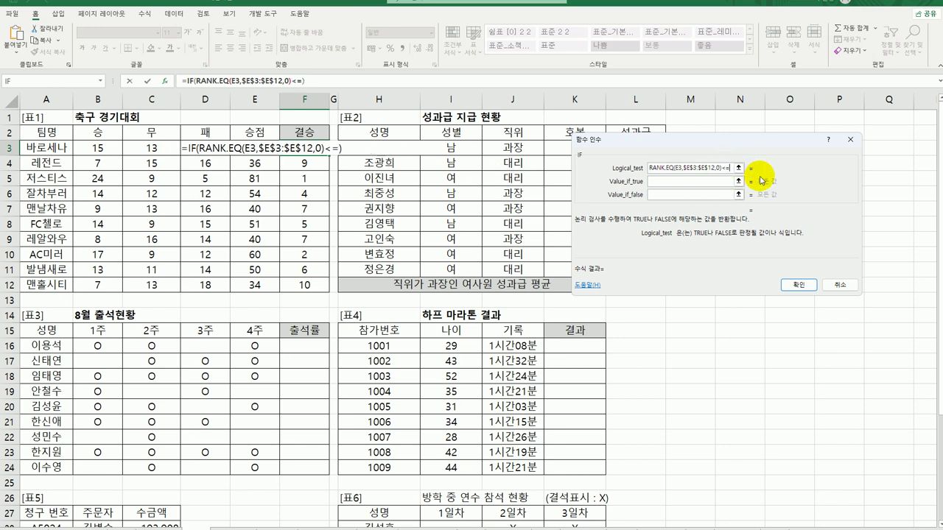
pyautogui.click(712, 183)
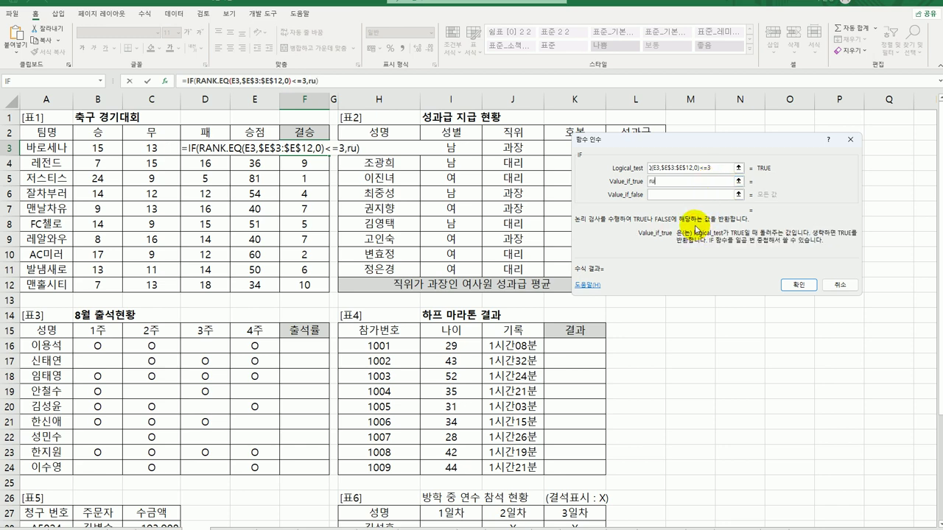
pyautogui.write('결승진출')
pyautogui.press('Tab')
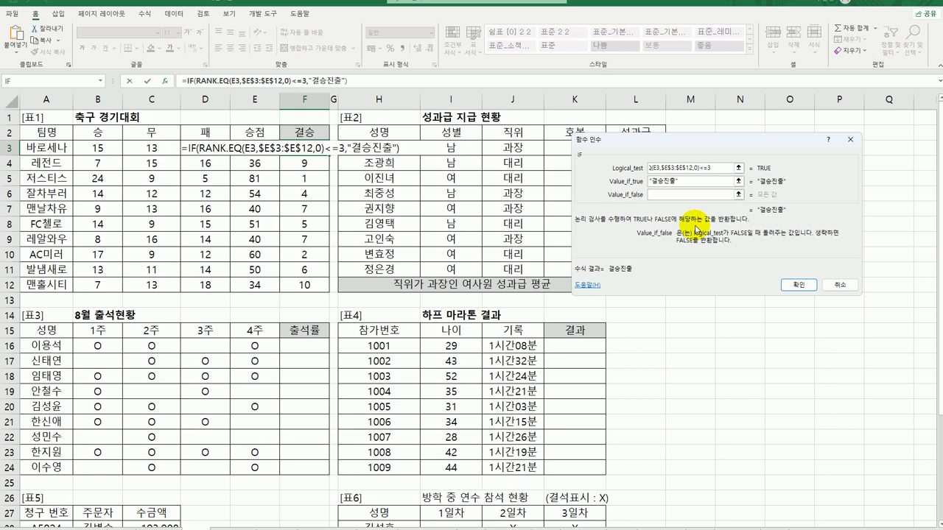
pyautogui.write('""')
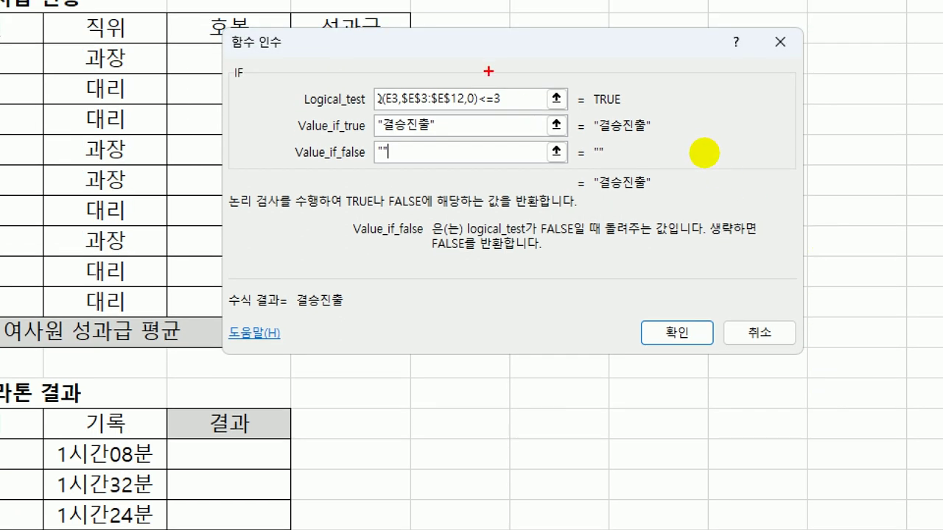
pyautogui.moveTo(515, 189)
pyautogui.mouseDown()
pyautogui.moveTo(336, 151)
pyautogui.moveTo(610, 118)
pyautogui.moveTo(508, 205)
pyautogui.mouseUp()
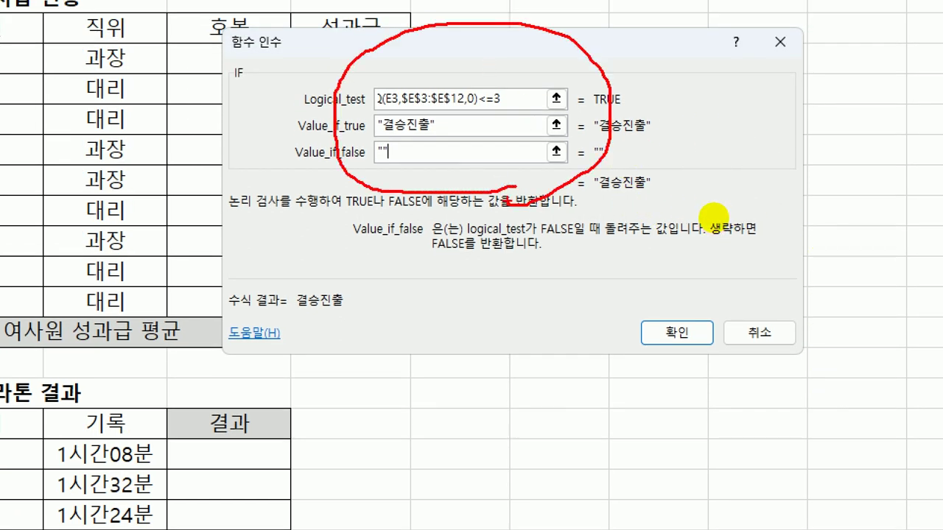
pyautogui.moveTo(477, 108); pyautogui.dragTo(509, 107)
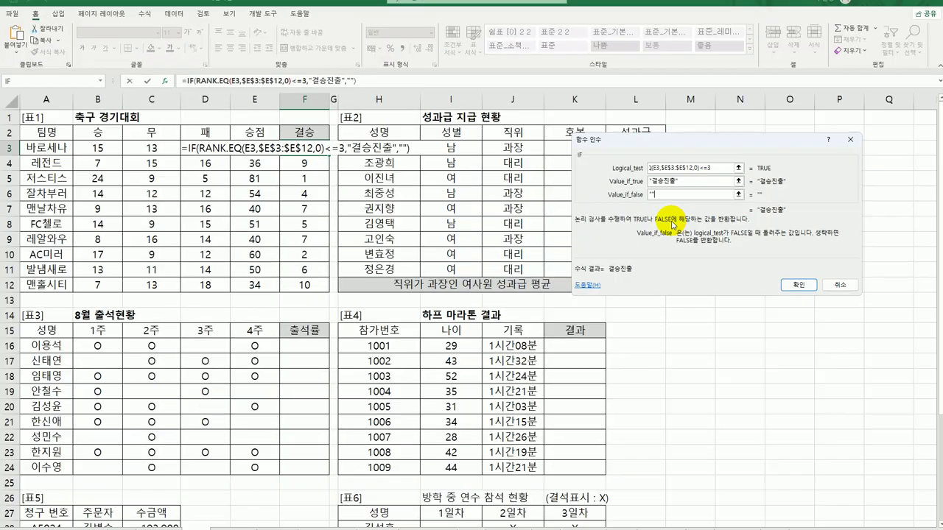
pyautogui.click(797, 286)
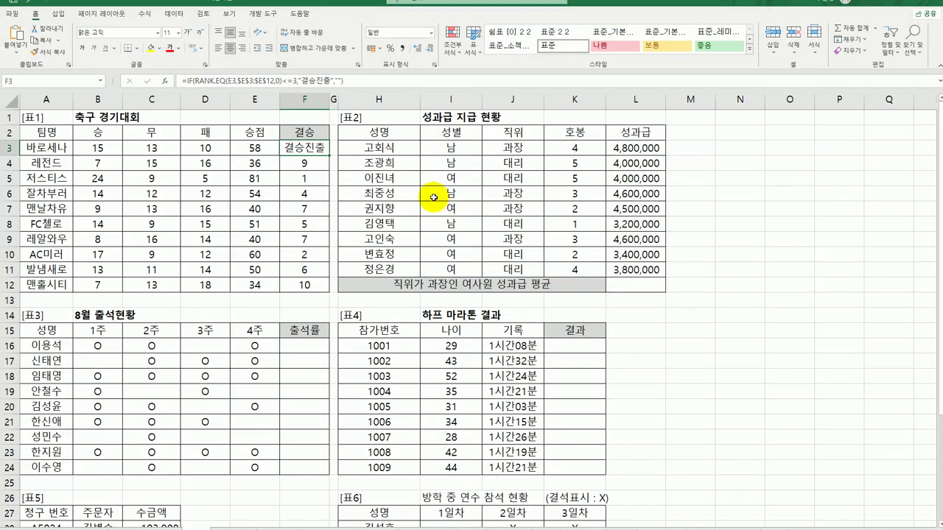
pyautogui.moveTo(329, 155); pyautogui.dragTo(330, 292)
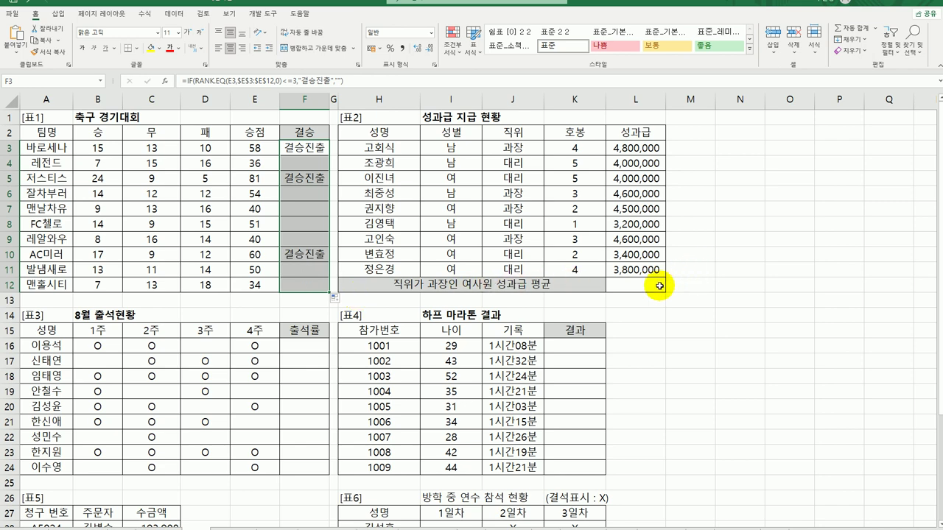
# Start an AVERAGEIFS formula in L12 of [표2] and open its function arguments clear of the table's data
pyautogui.moveTo(449, 148); pyautogui.dragTo(449, 262)
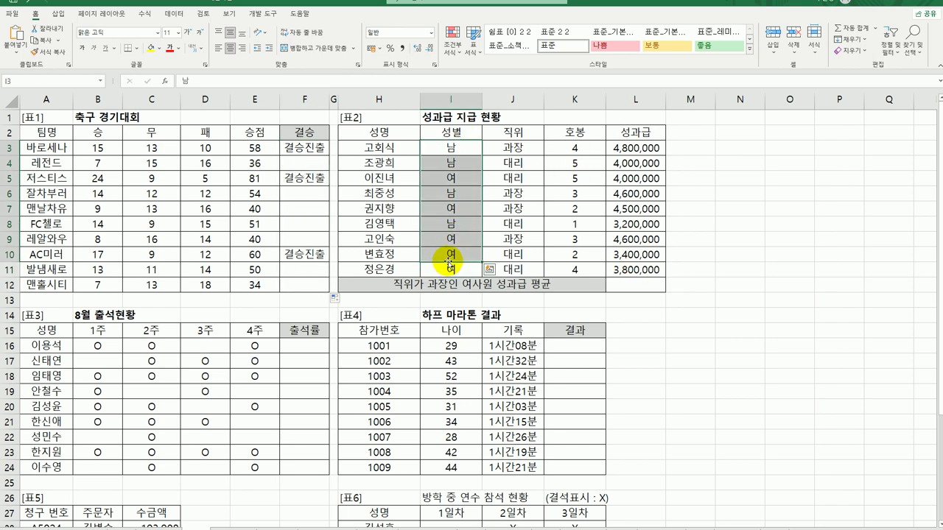
pyautogui.click(532, 147)
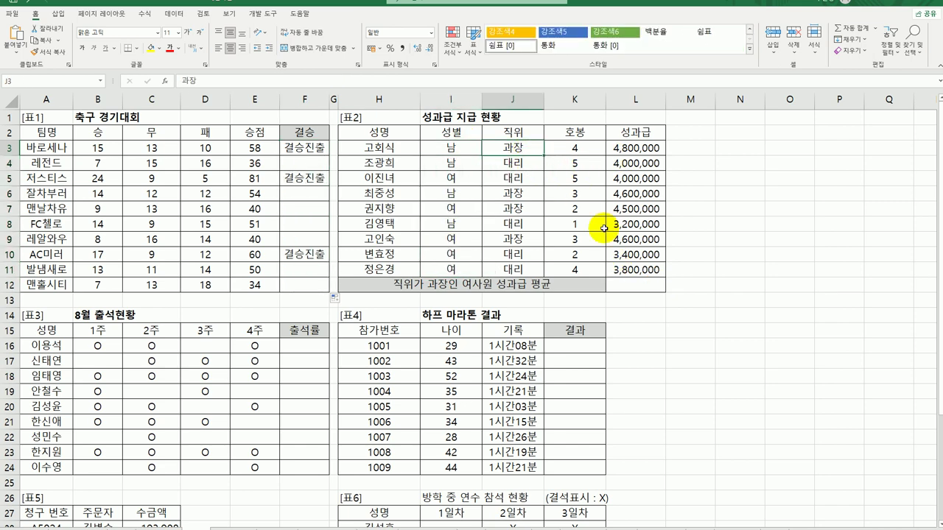
pyautogui.click(633, 284)
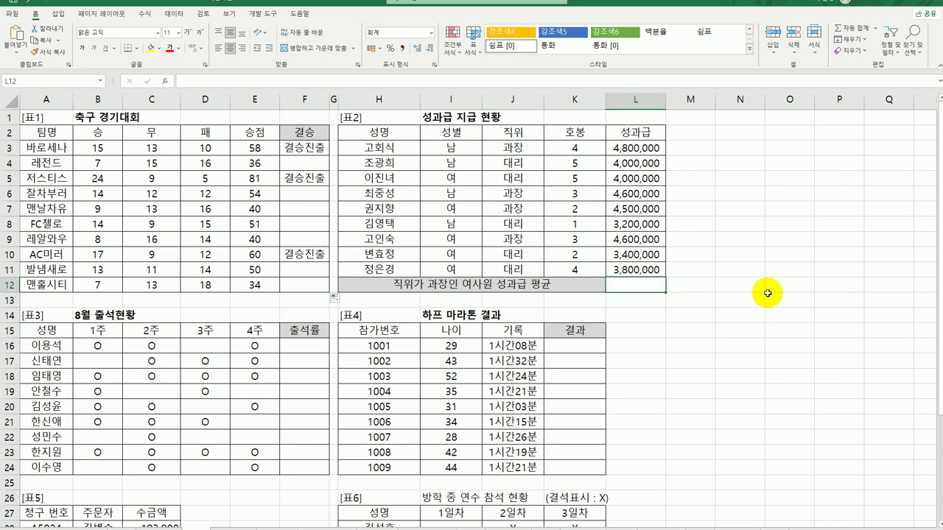
pyautogui.write('=a')
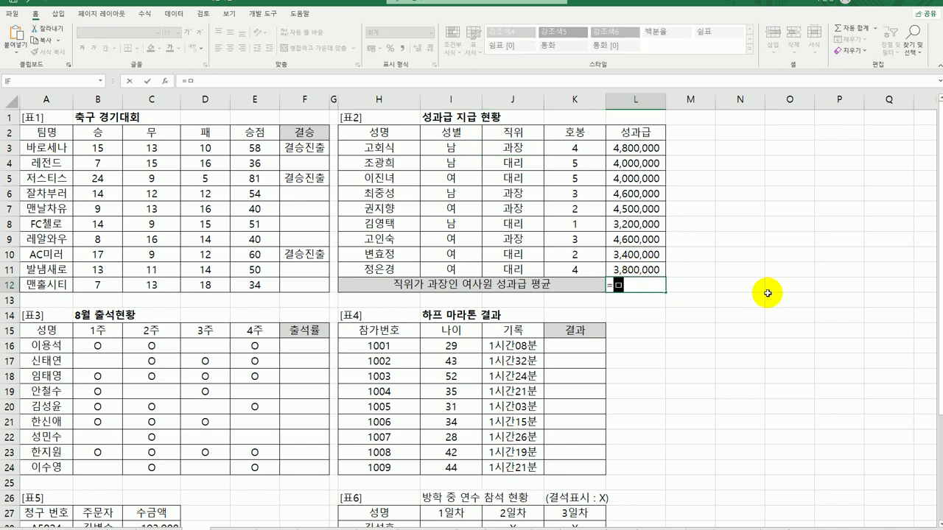
pyautogui.write('v')
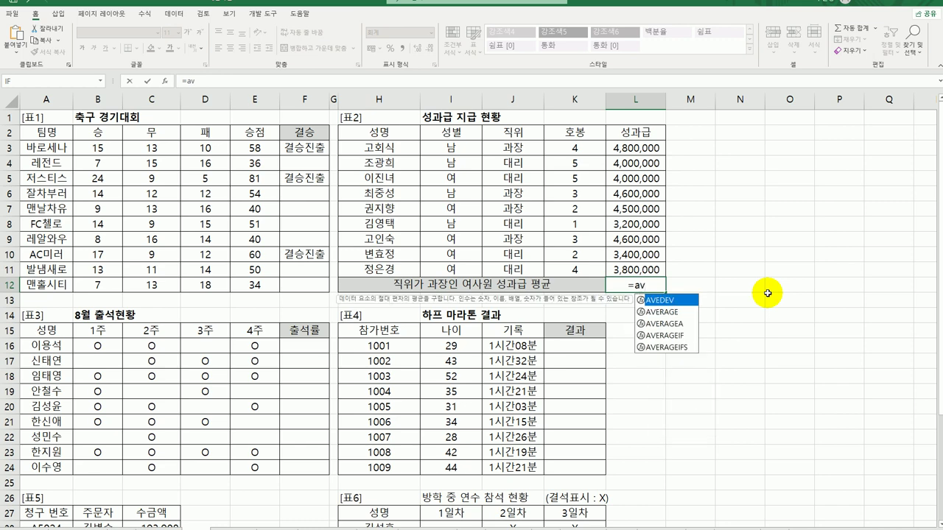
pyautogui.click(679, 348)
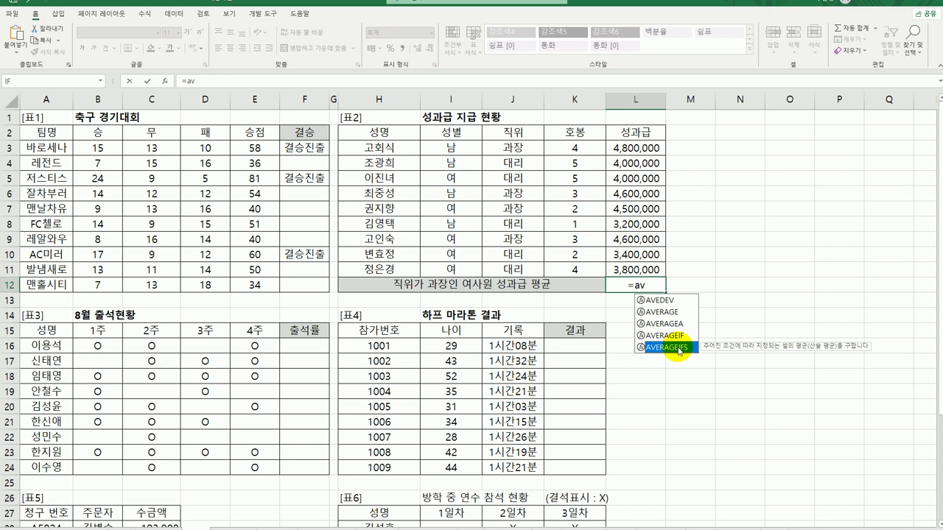
pyautogui.doubleClick(678, 348)
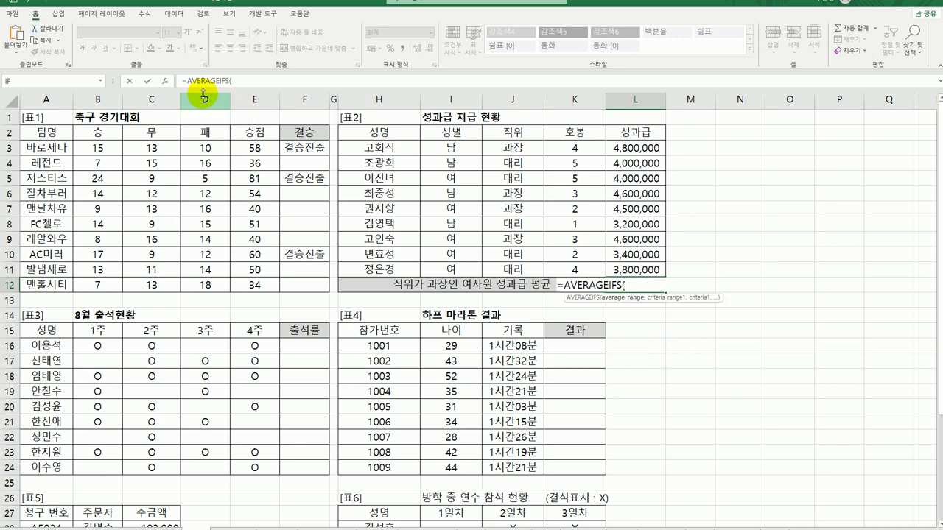
pyautogui.click(165, 81)
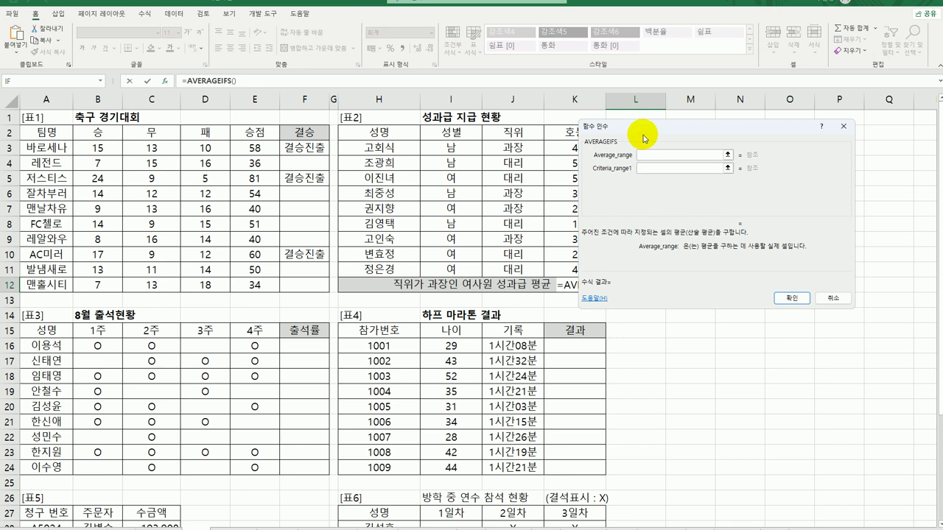
pyautogui.moveTo(643, 138); pyautogui.dragTo(212, 319)
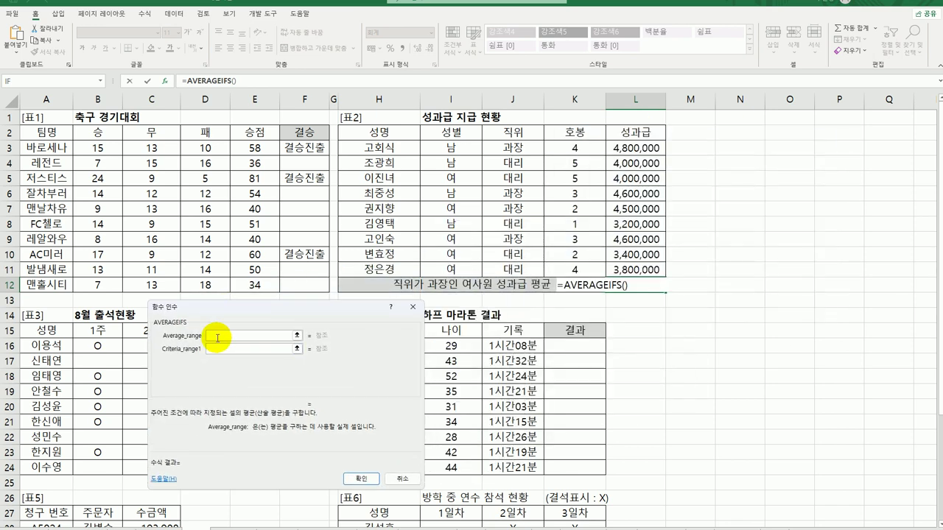
# Set AVERAGEIFS's average range to L3:L11, with I3:I11 as the first criteria range and "여" as its criterion
pyautogui.moveTo(646, 148); pyautogui.dragTo(645, 274)
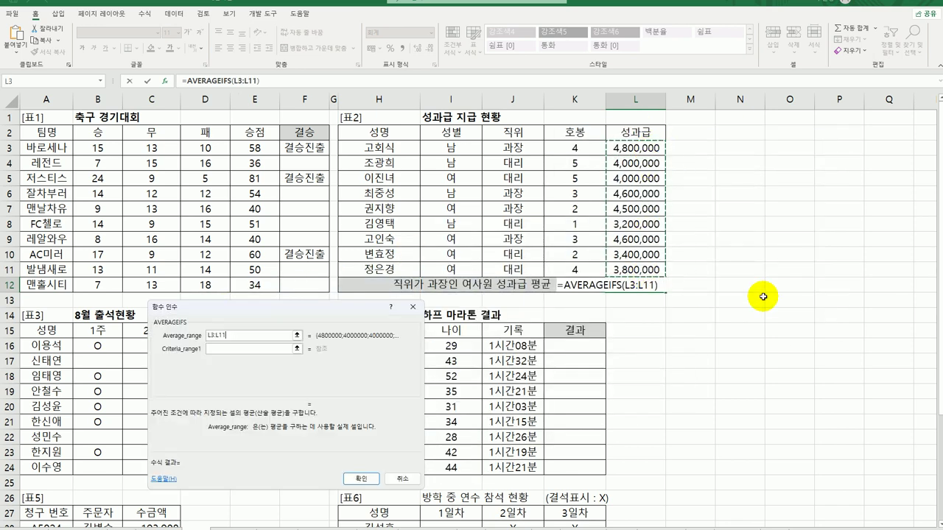
pyautogui.click(251, 349)
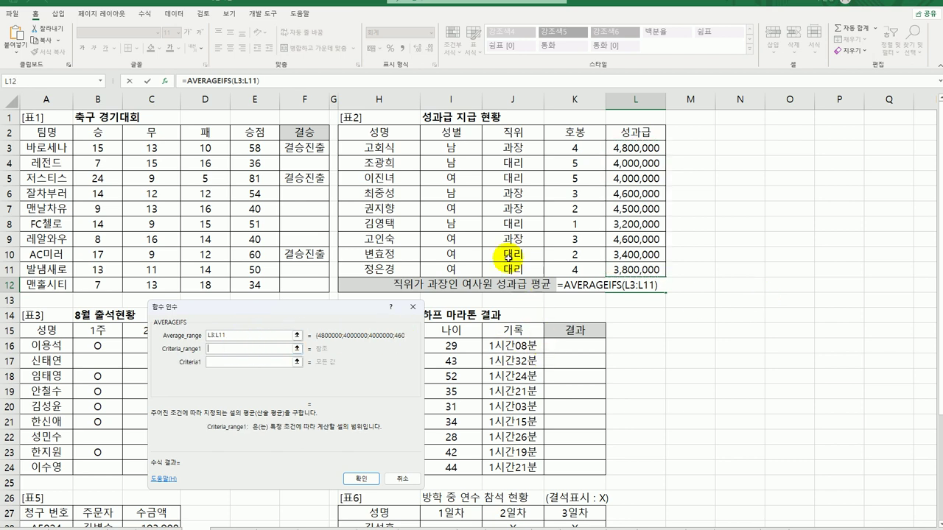
pyautogui.moveTo(444, 149); pyautogui.dragTo(449, 271)
pyautogui.click(263, 362)
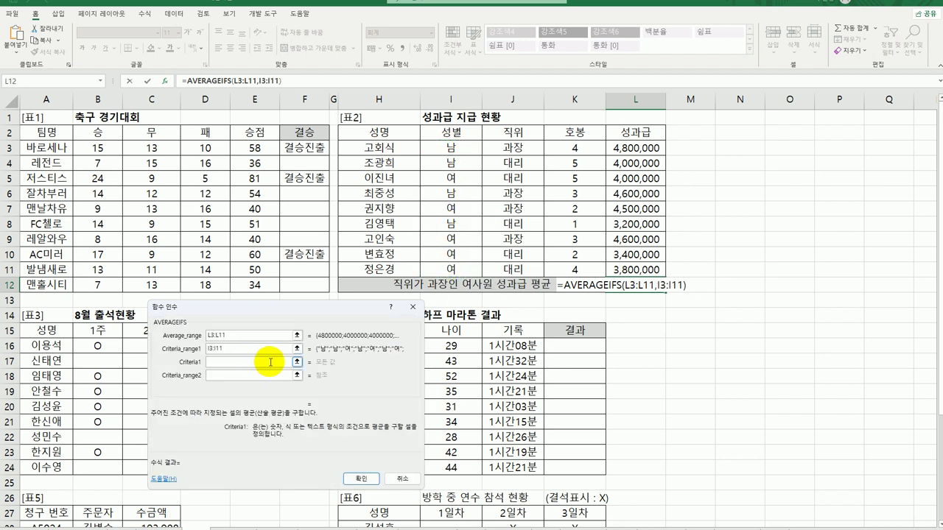
pyautogui.write('ㅇ')
pyautogui.press('BackSpace')
pyautogui.write('ㅇㅕ')
pyautogui.press('Tab')
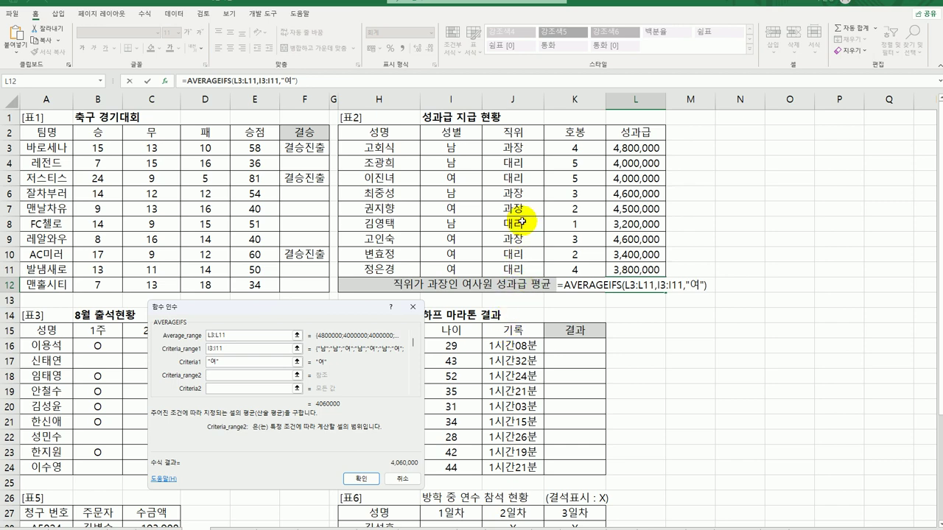
# Add J3:J11 as the second criteria range with the criterion "과장" and confirm the AVERAGEIFS formula
pyautogui.moveTo(512, 149); pyautogui.dragTo(515, 269)
pyautogui.click(230, 387)
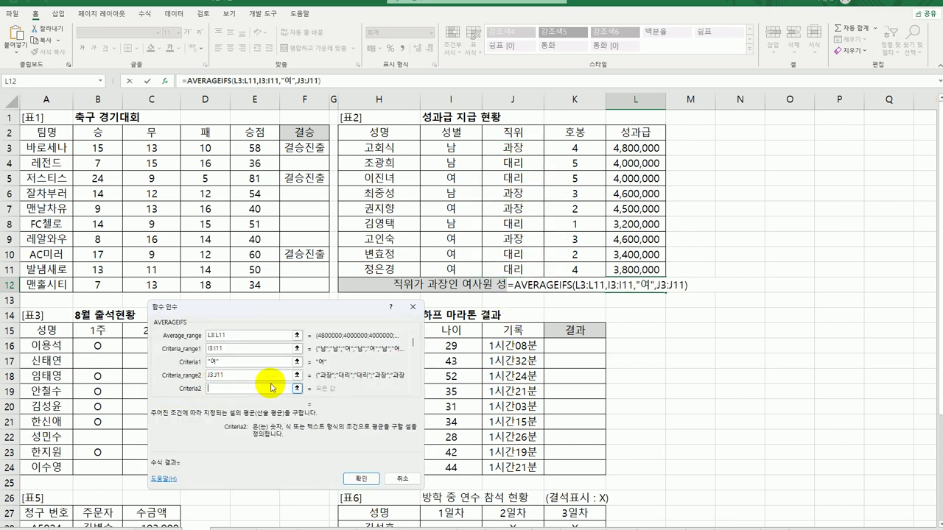
pyautogui.write('과장')
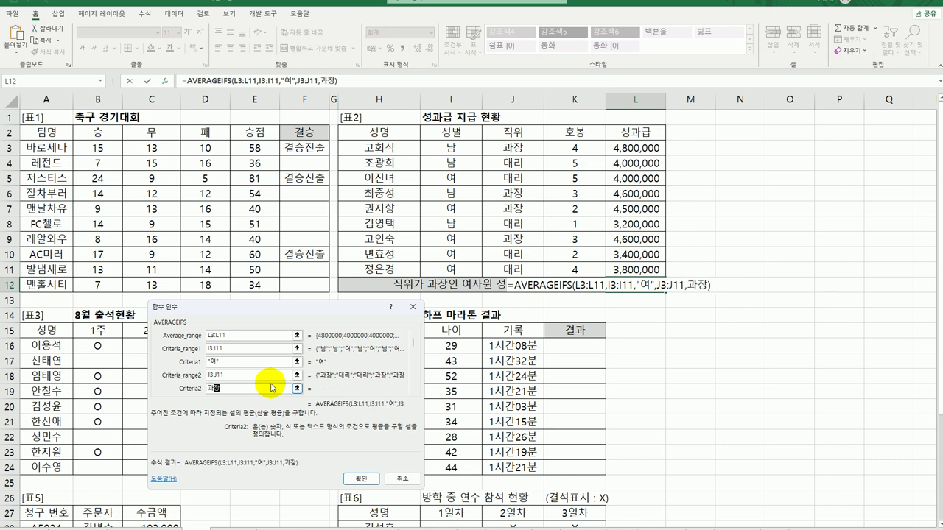
pyautogui.click(360, 478)
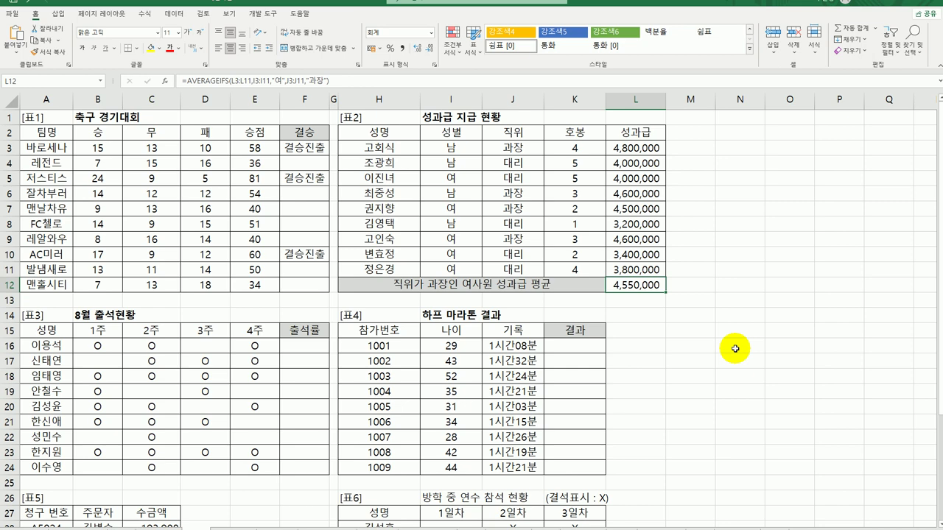
# Wrap the AVERAGEIFS formula in L12 in a ROUND function with Num_digits set to -4 and confirm
pyautogui.doubleClick(632, 288)
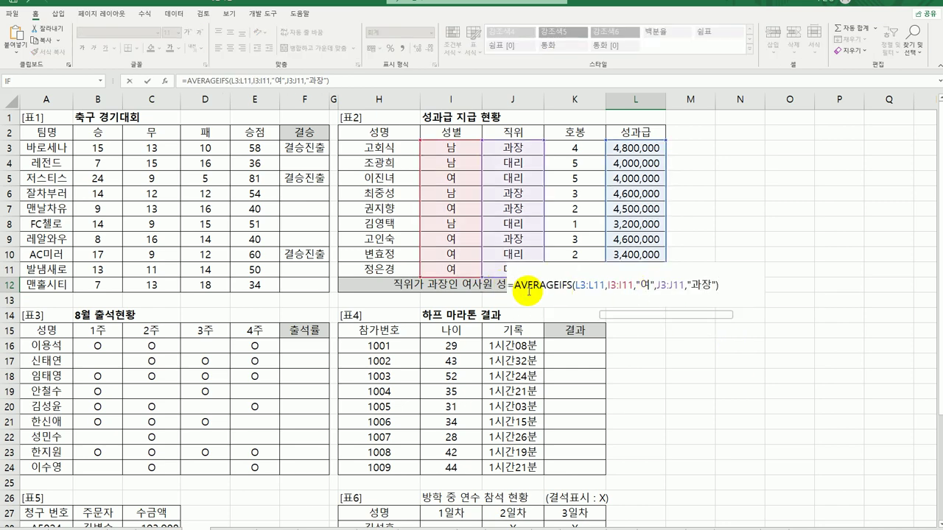
pyautogui.write('ROUND(')
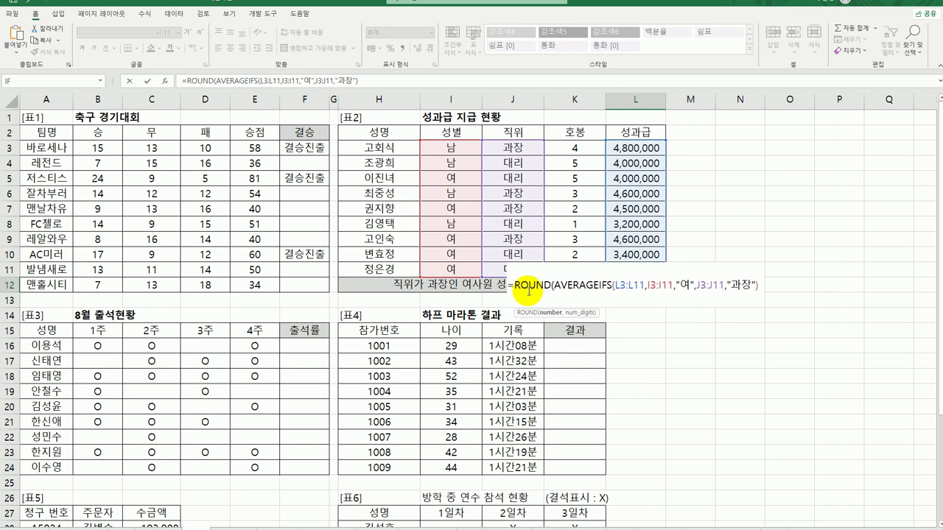
pyautogui.click(166, 83)
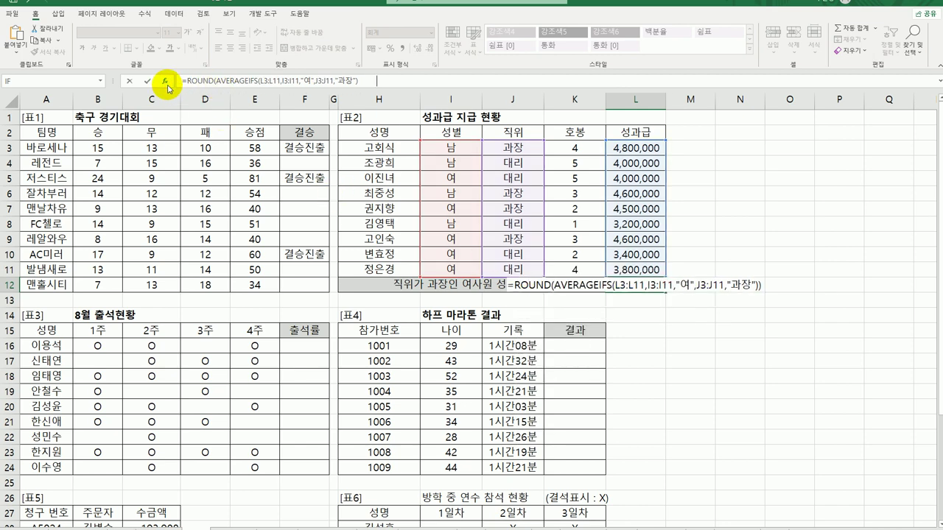
pyautogui.click(240, 369)
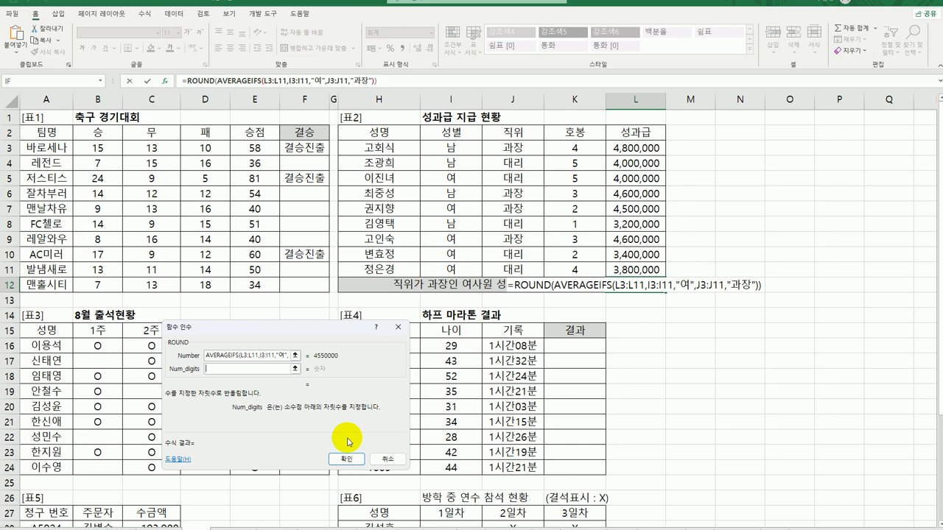
pyautogui.write('-1')
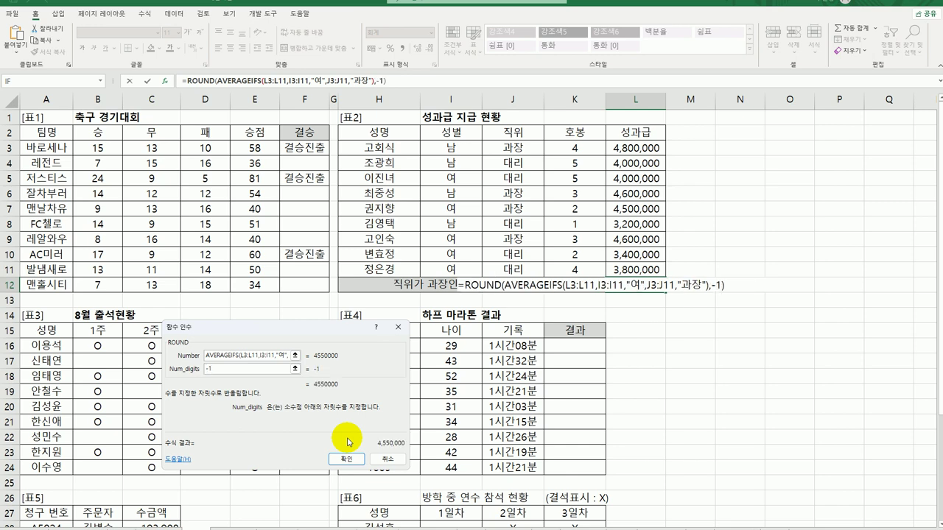
pyautogui.press('BackSpace')
pyautogui.write('2')
pyautogui.press('BackSpace')
pyautogui.write('3')
pyautogui.press('BackSpace')
pyautogui.write('4')
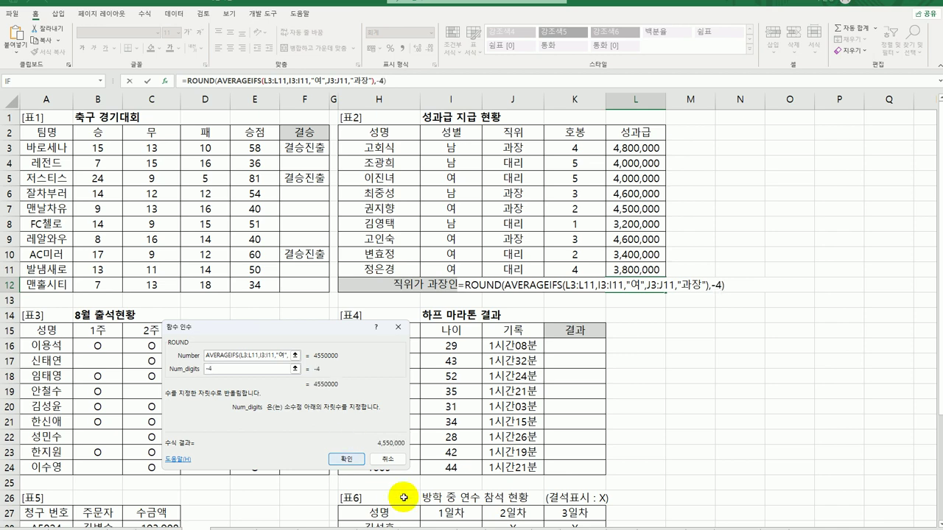
pyautogui.click(351, 459)
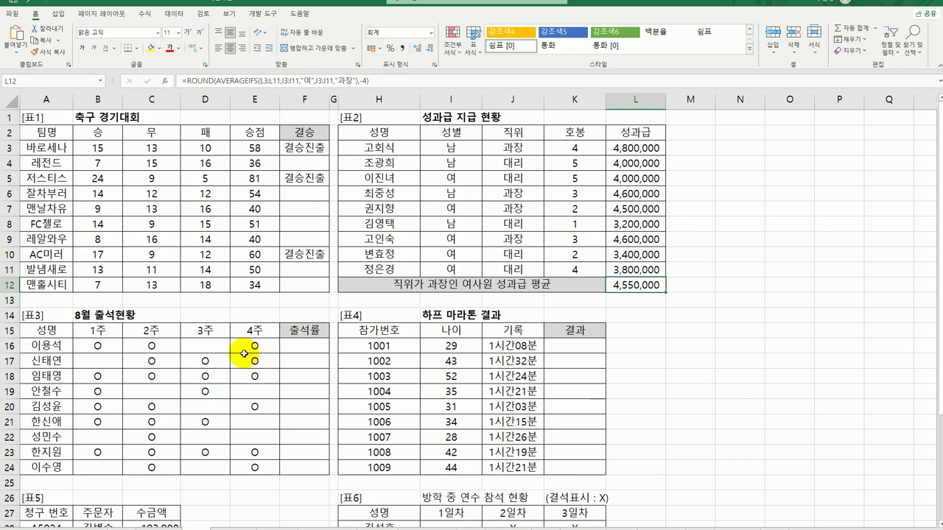
# Start a COUNTA formula in F16, the first 출석률 cell of [표3]
pyautogui.click(305, 346)
pyautogui.scroll(-3, 449, 438)
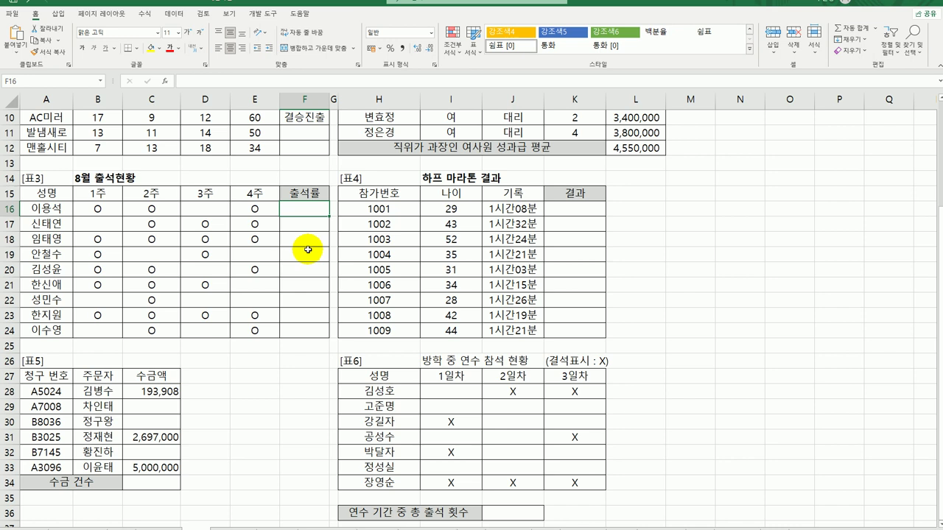
pyautogui.click(84, 209)
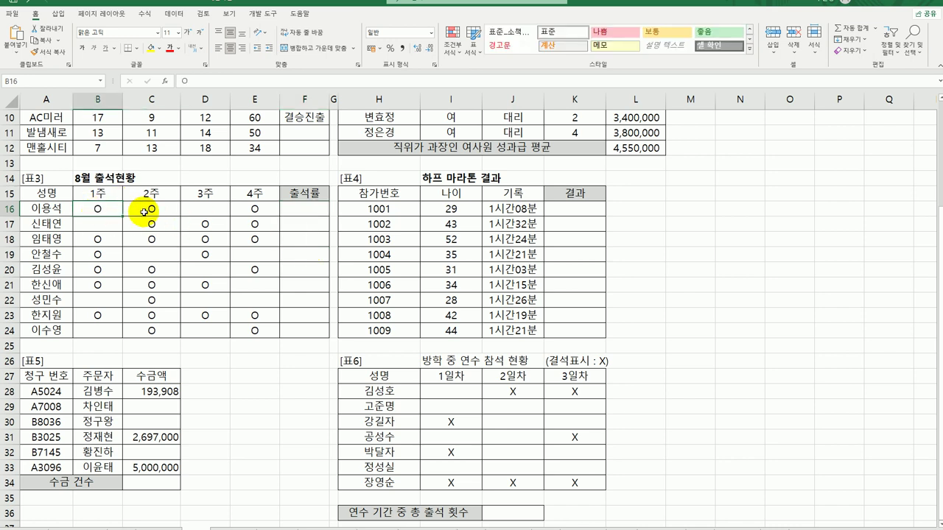
pyautogui.click(147, 210)
pyautogui.click(242, 209)
pyautogui.click(309, 210)
pyautogui.write('=')
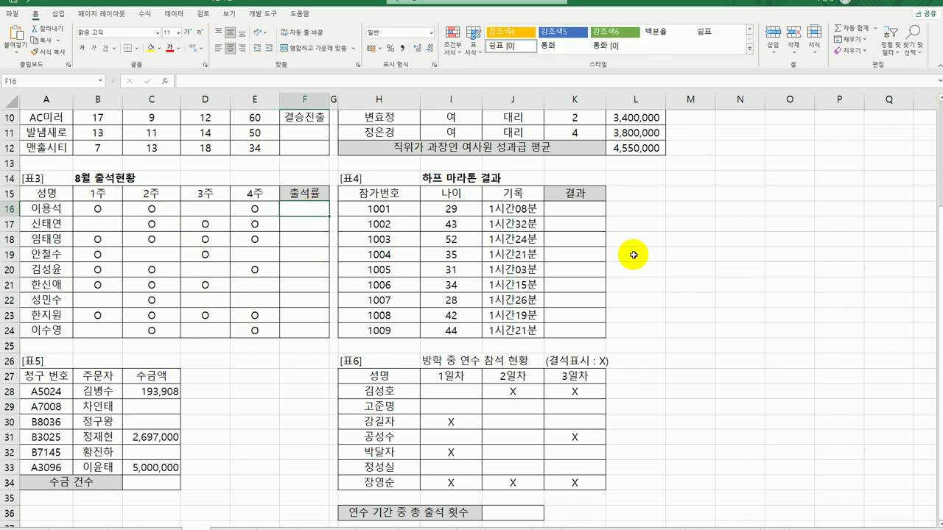
pyautogui.write('coun')
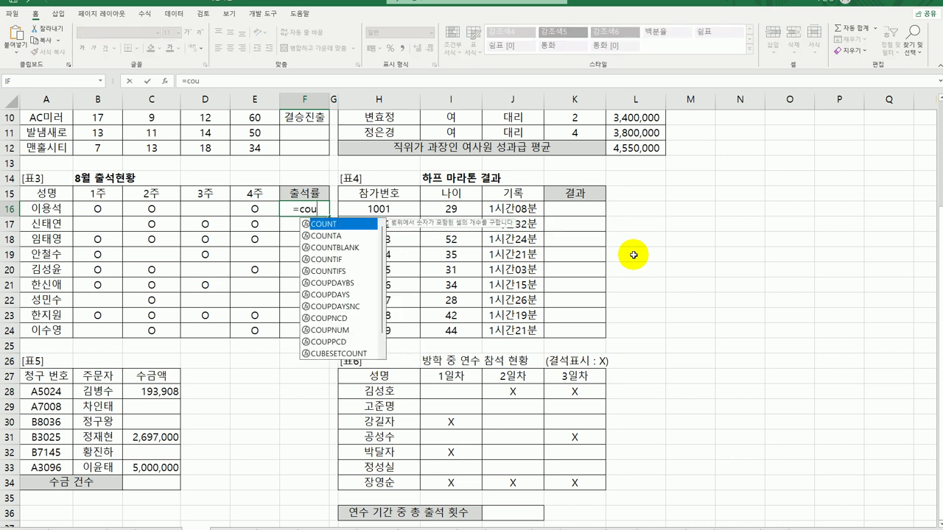
pyautogui.doubleClick(346, 236)
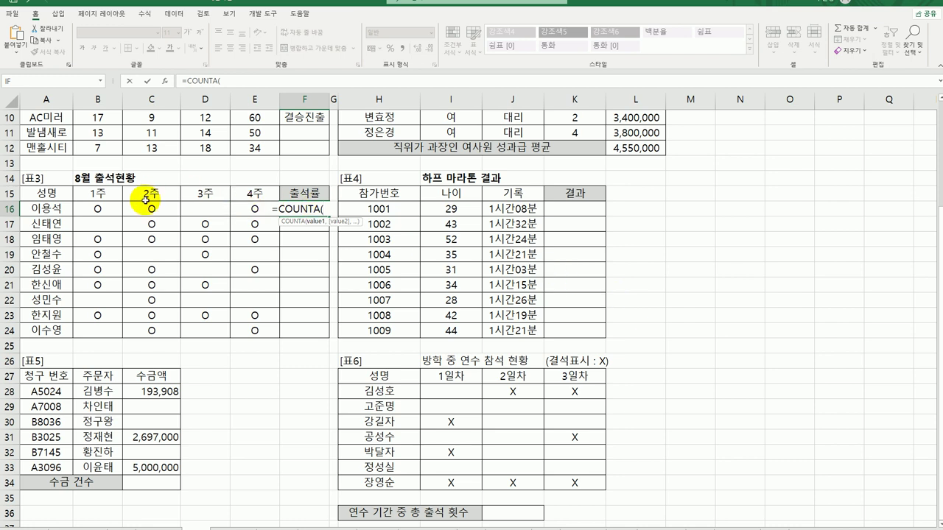
# Set COUNTA's range to B16:E16, confirm the formula, and fill it down to F24
pyautogui.click(108, 210)
pyautogui.moveTo(108, 210); pyautogui.dragTo(253, 209)
pyautogui.write(')')
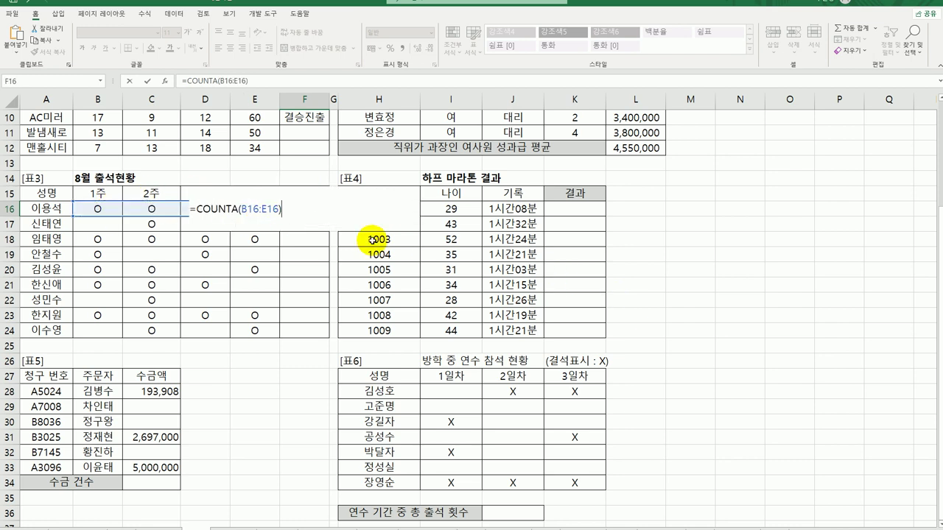
pyautogui.press('Return')
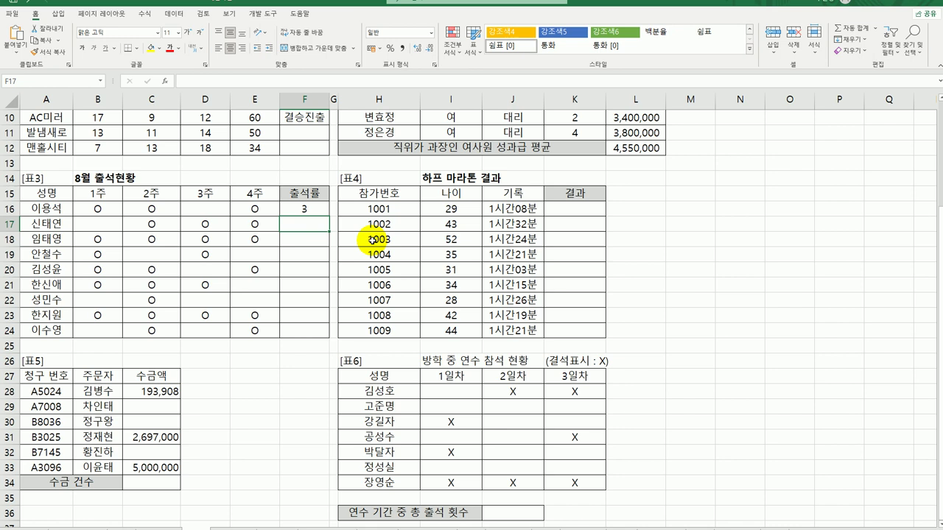
pyautogui.click(318, 212)
pyautogui.moveTo(328, 217); pyautogui.dragTo(324, 335)
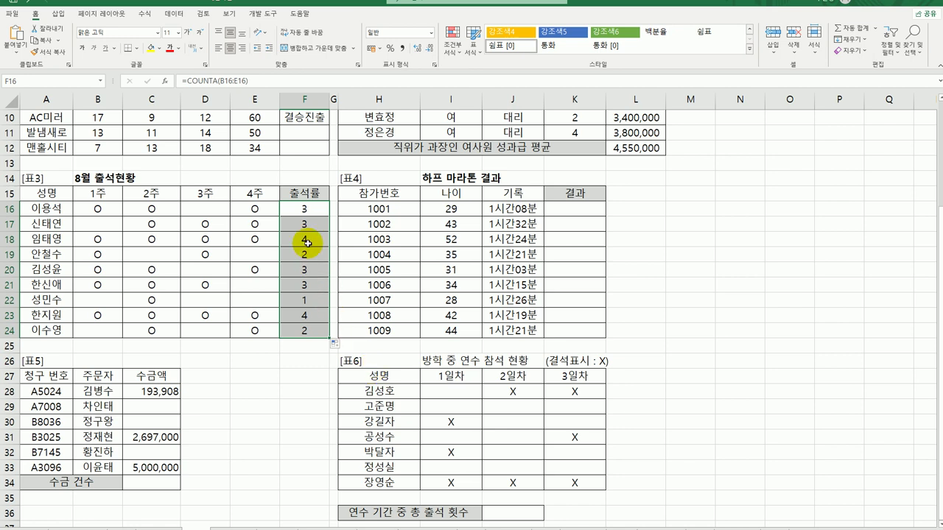
# Wrap the COUNTA formula in F16 in a CHOOSE function and open the CHOOSE function arguments
pyautogui.click(296, 213)
pyautogui.doubleClick(296, 212)
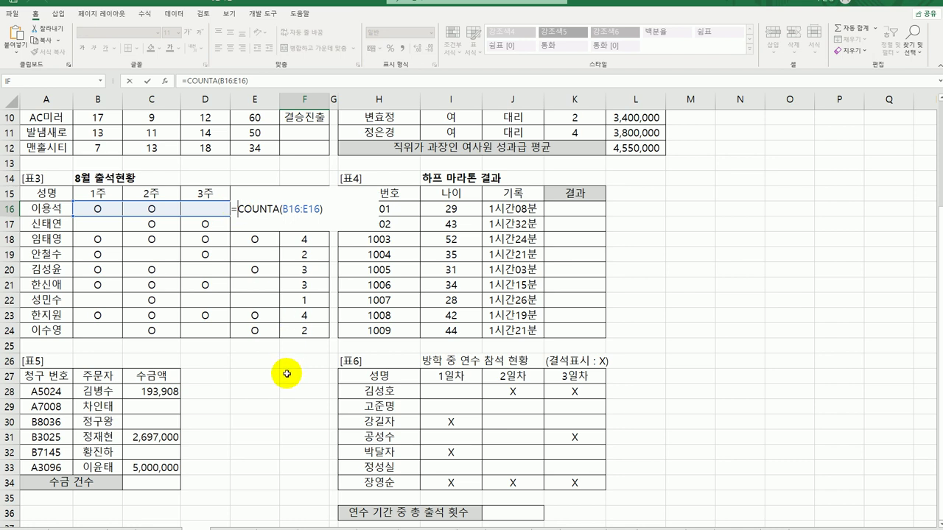
pyautogui.write('choo')
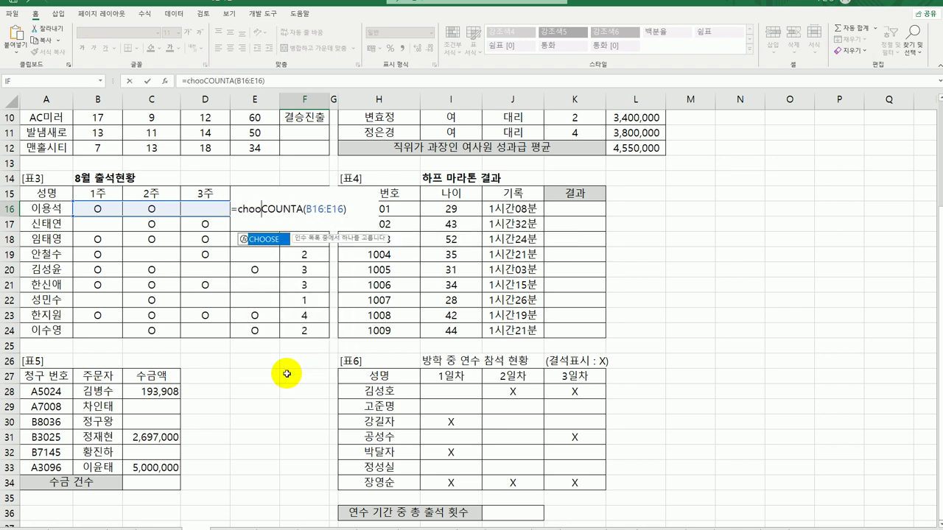
pyautogui.doubleClick(267, 239)
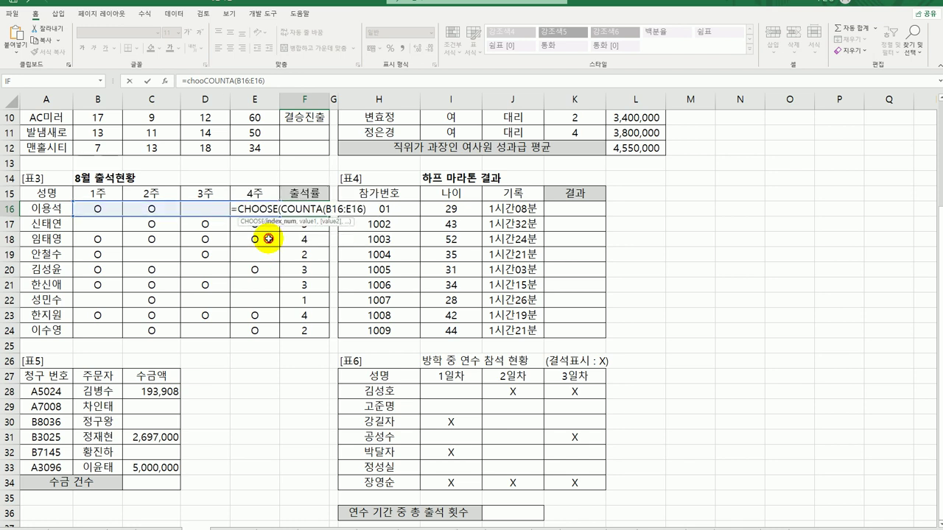
pyautogui.click(165, 81)
# Set CHOOSE's Value1 to the text "25%" and Value2 to the text "50%", both in quotation marks
pyautogui.click(278, 349)
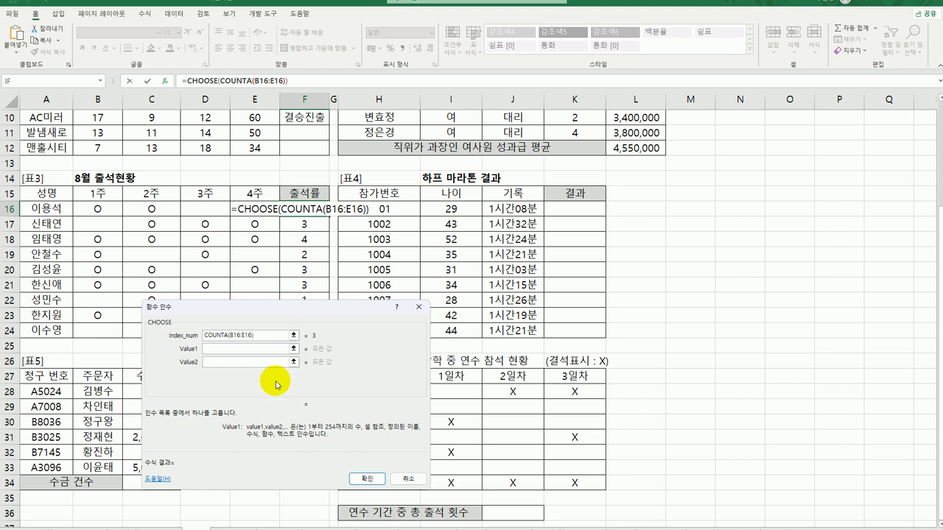
pyautogui.write('25%')
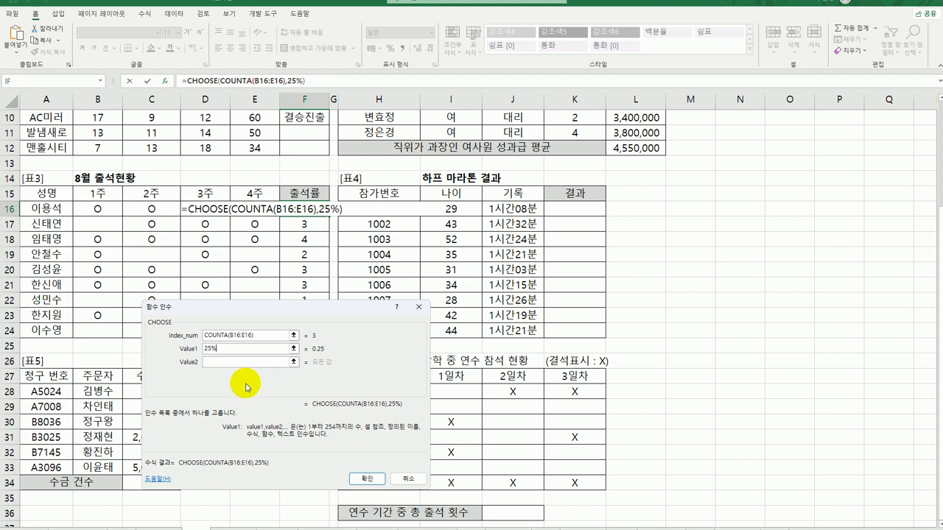
pyautogui.click(207, 348)
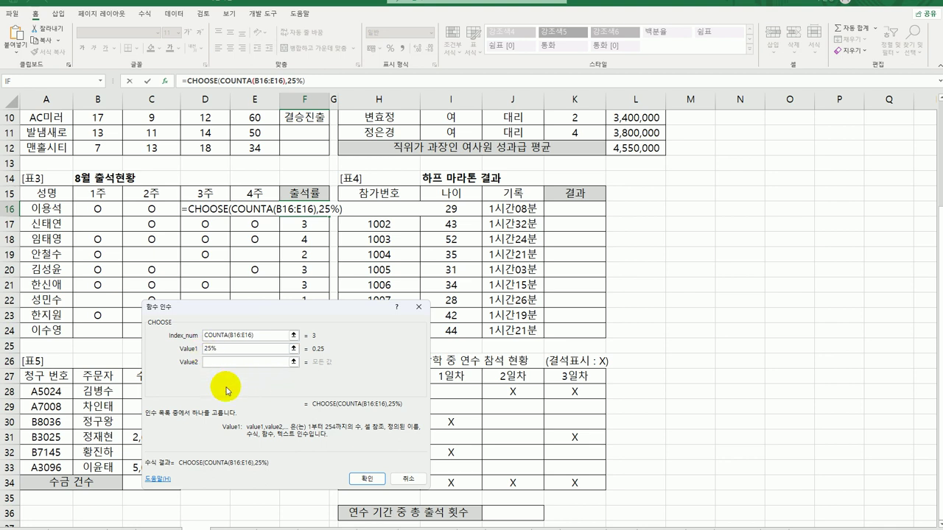
pyautogui.write('"')
pyautogui.click(224, 349)
pyautogui.write('"')
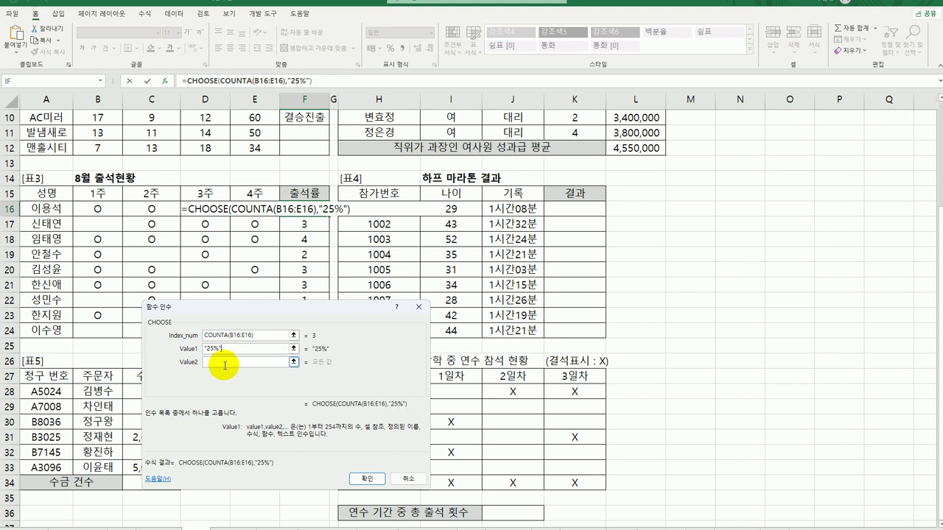
pyautogui.click(224, 363)
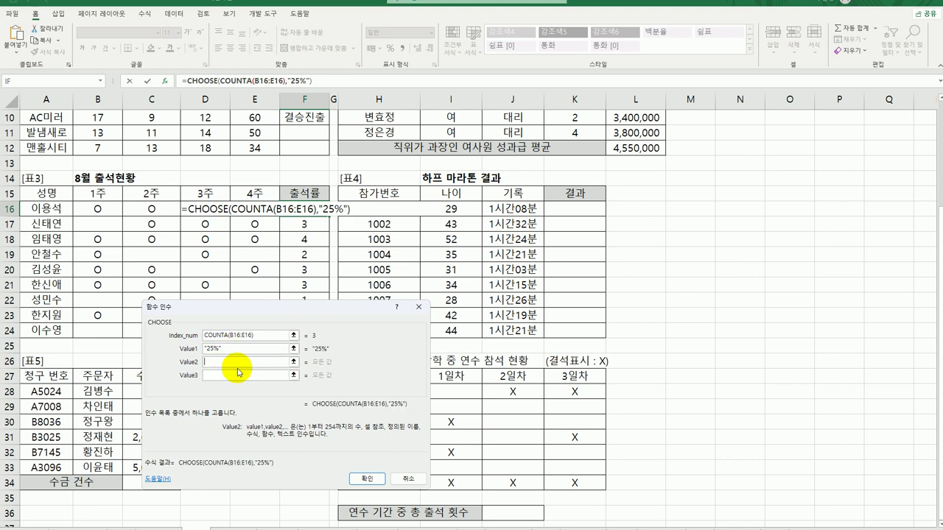
pyautogui.write('"50%')
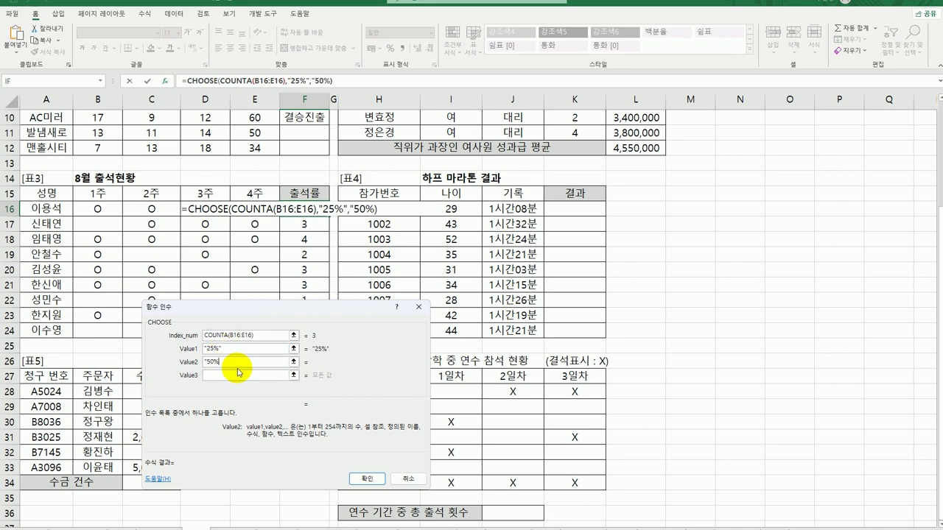
pyautogui.write('"')
# Set Value3 to "75%" and Value4 to "100%" as quoted text, and fill the confirmed CHOOSE formula down to F24
pyautogui.click(238, 373)
pyautogui.write('75')
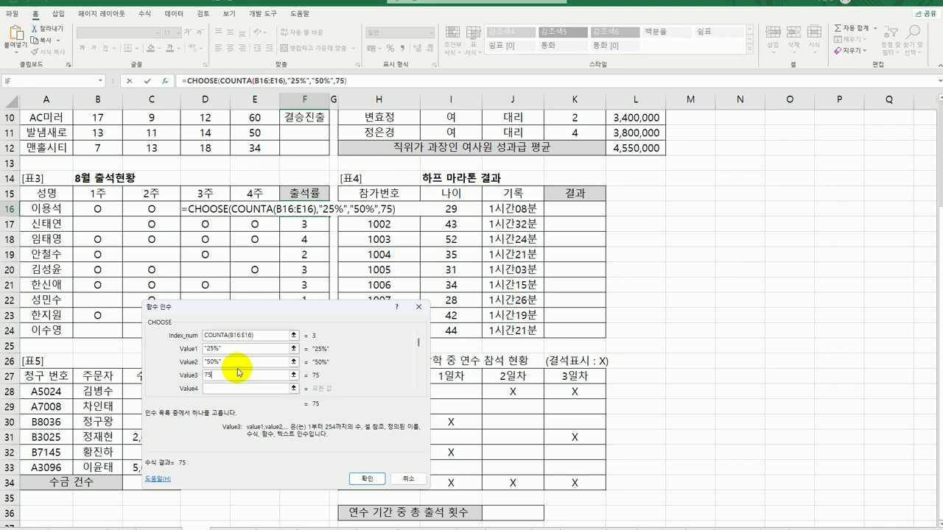
pyautogui.press('BackSpace')
pyautogui.press('BackSpace')
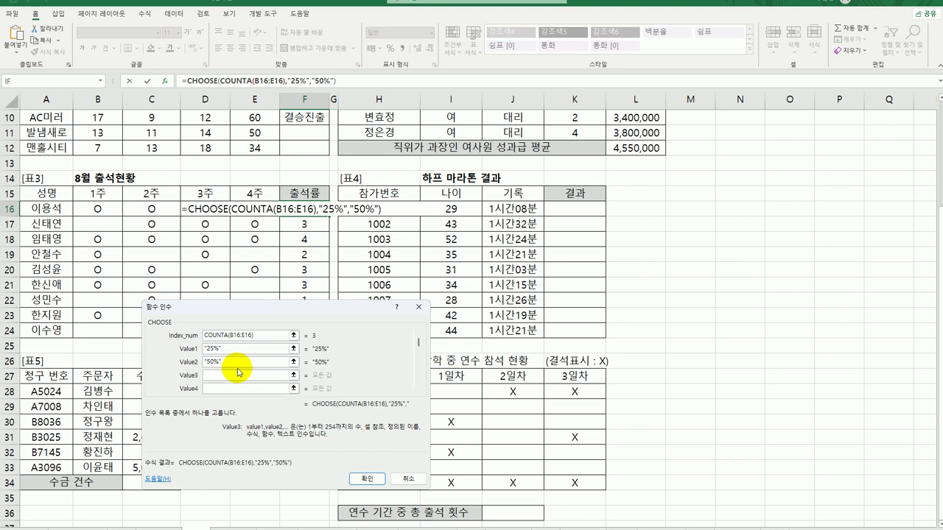
pyautogui.write('"75%')
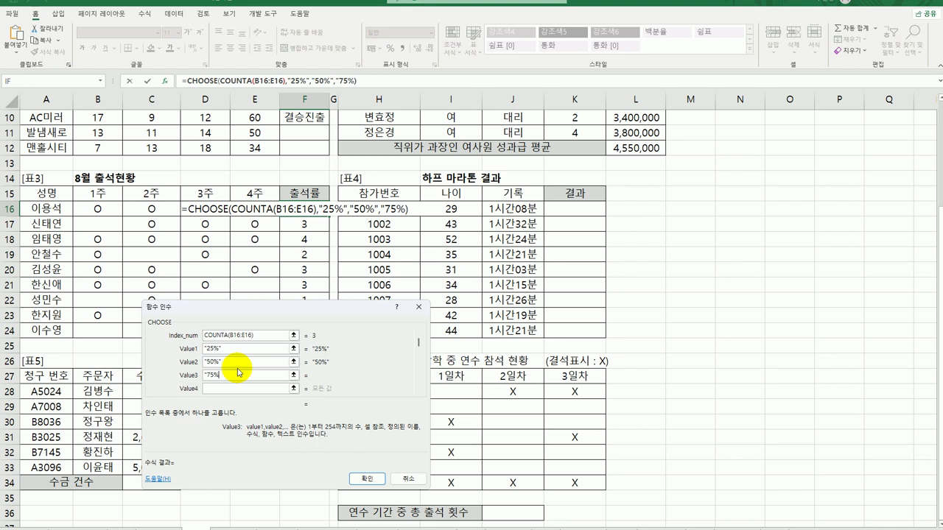
pyautogui.write('"')
pyautogui.press('Tab')
pyautogui.write('"100%"')
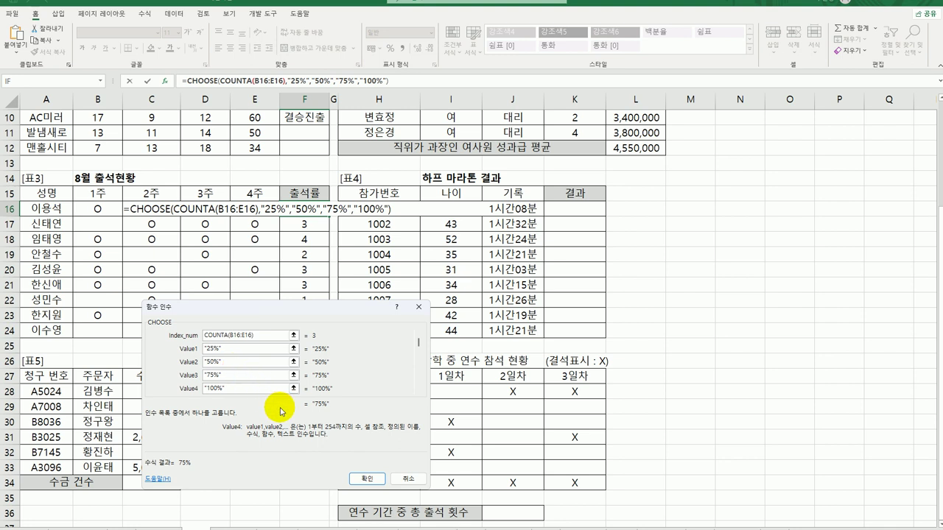
pyautogui.click(366, 479)
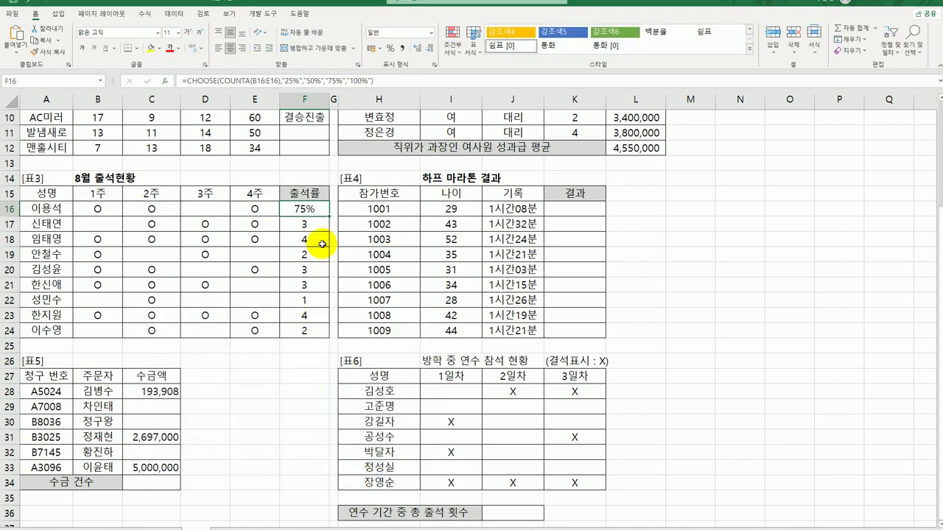
pyautogui.moveTo(329, 216); pyautogui.dragTo(325, 336)
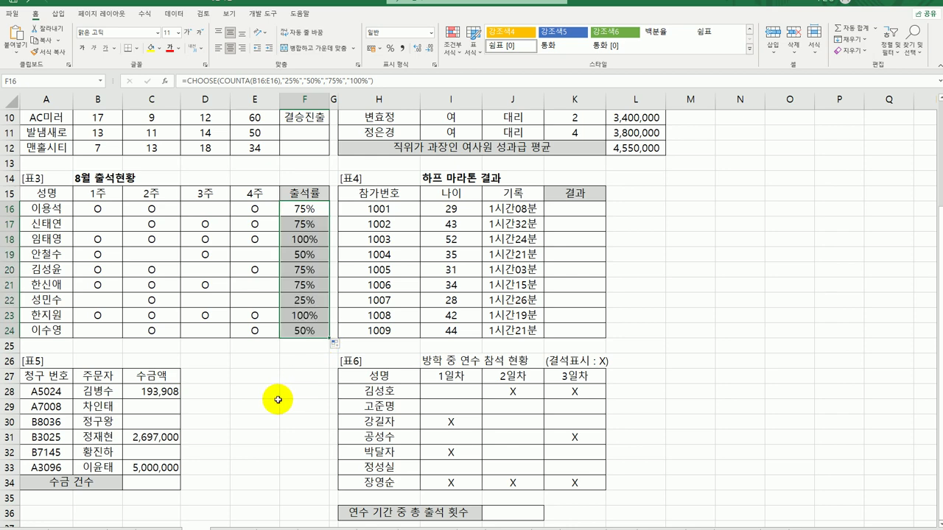
# Start a SMALL formula in K16, the first 결과 cell of [표4], and open its function arguments
pyautogui.click(593, 209)
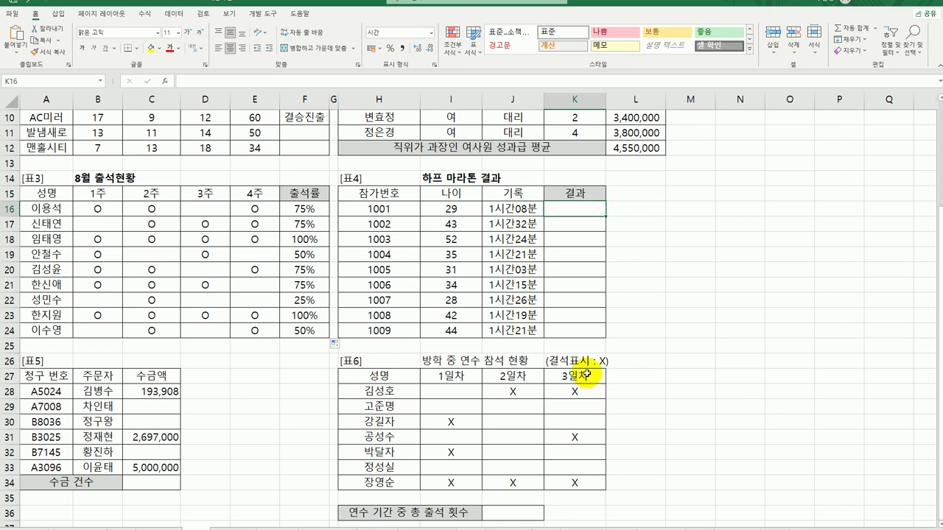
pyautogui.moveTo(519, 207); pyautogui.dragTo(509, 335)
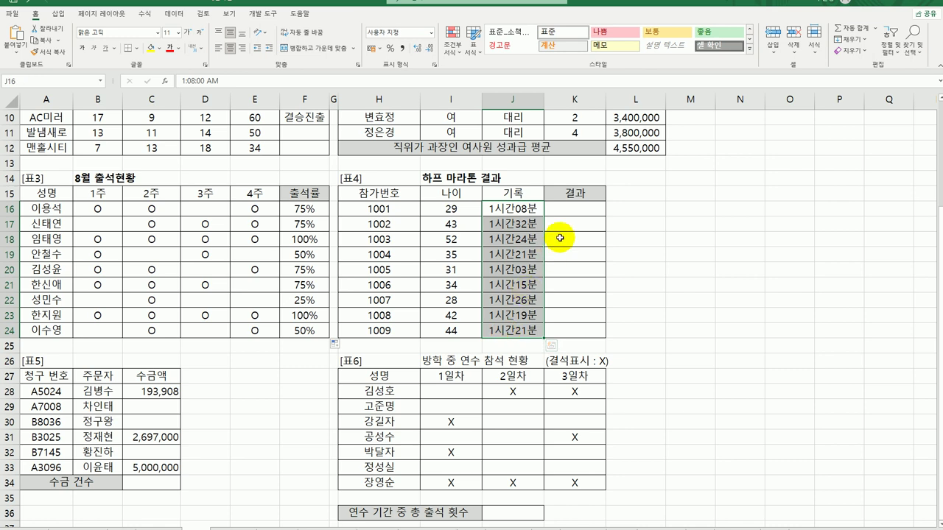
pyautogui.click(561, 209)
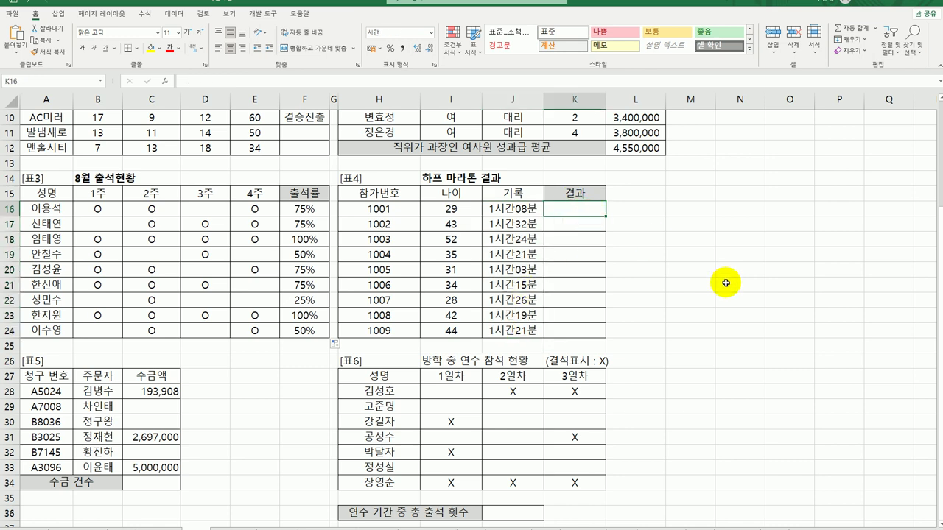
pyautogui.write('=')
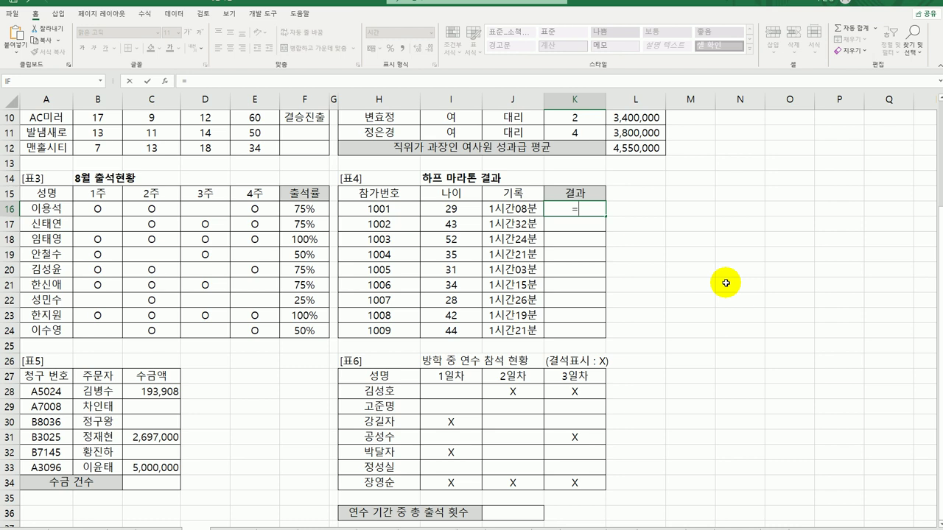
pyautogui.write('sm')
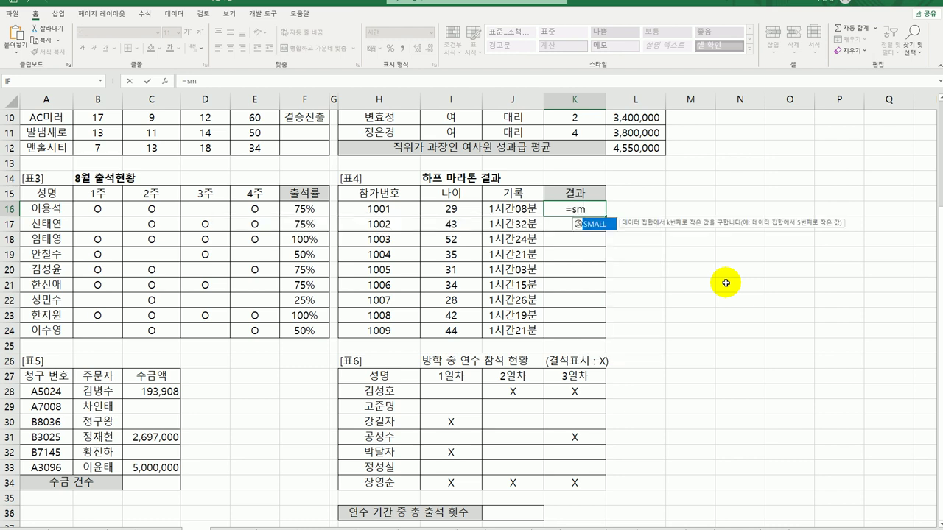
pyautogui.doubleClick(597, 223)
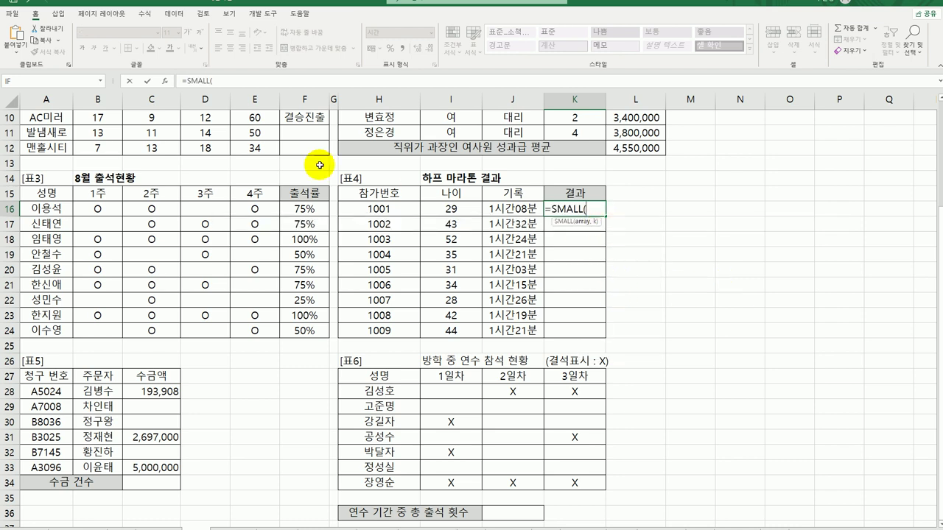
pyautogui.click(165, 81)
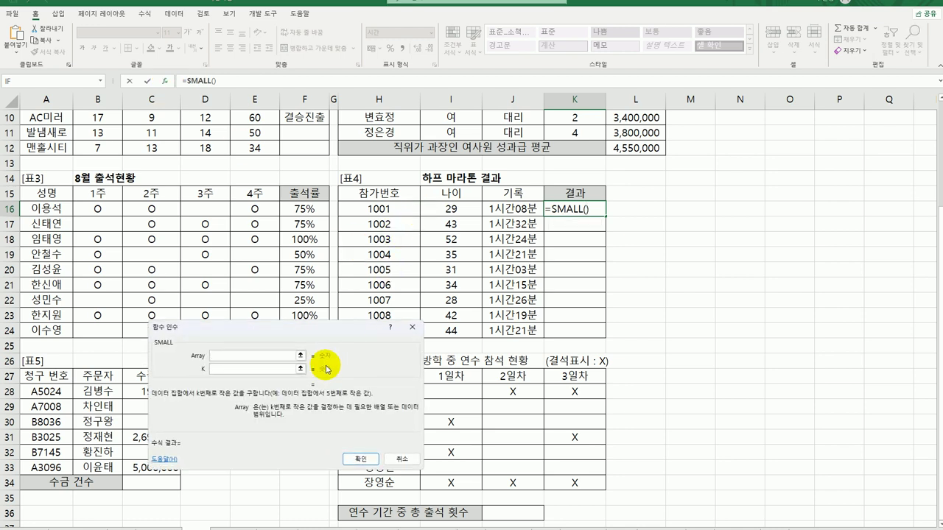
# Set SMALL's Array to the absolute range $J$16:$J$24 and K to 3, and confirm the formula
pyautogui.moveTo(513, 209); pyautogui.dragTo(514, 331)
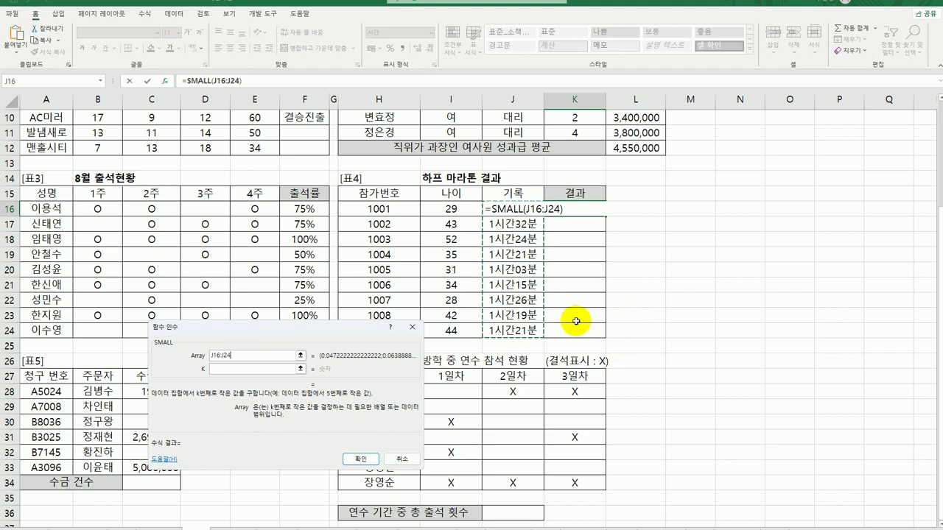
pyautogui.press('F4')
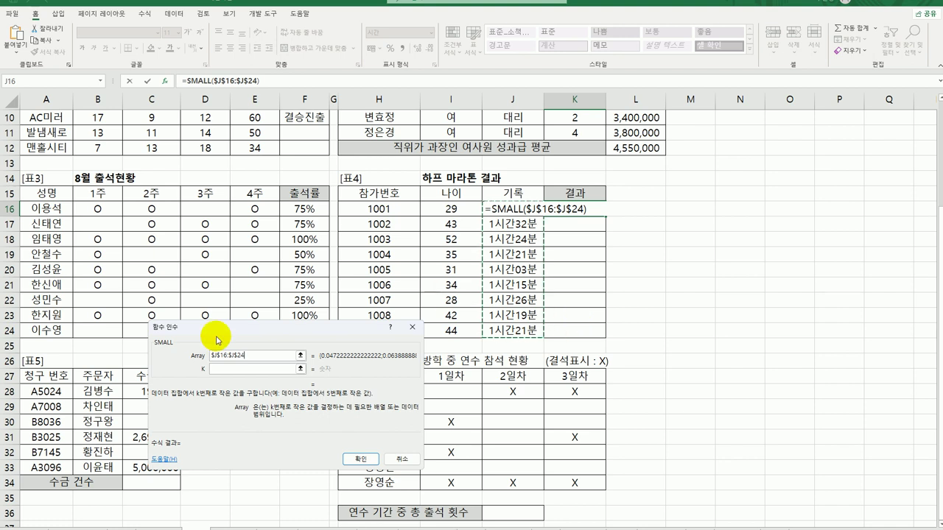
pyautogui.click(229, 368)
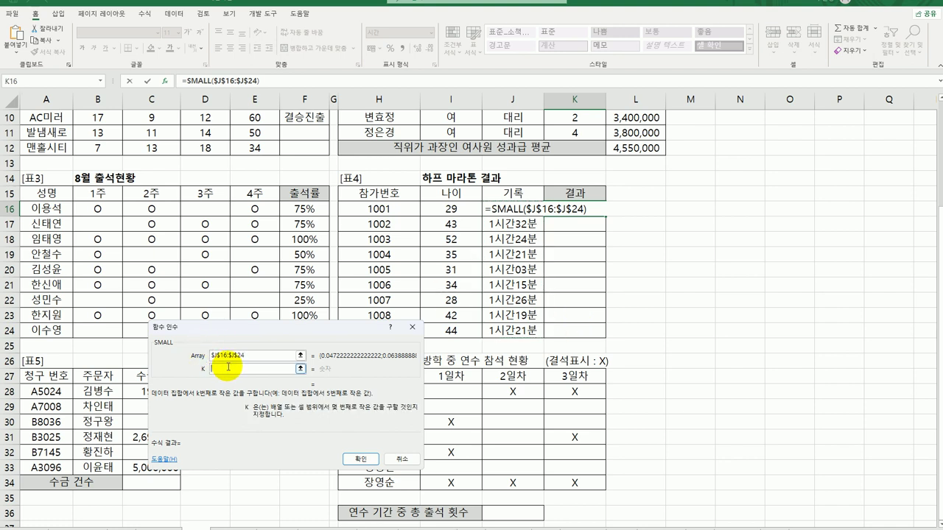
pyautogui.write('3')
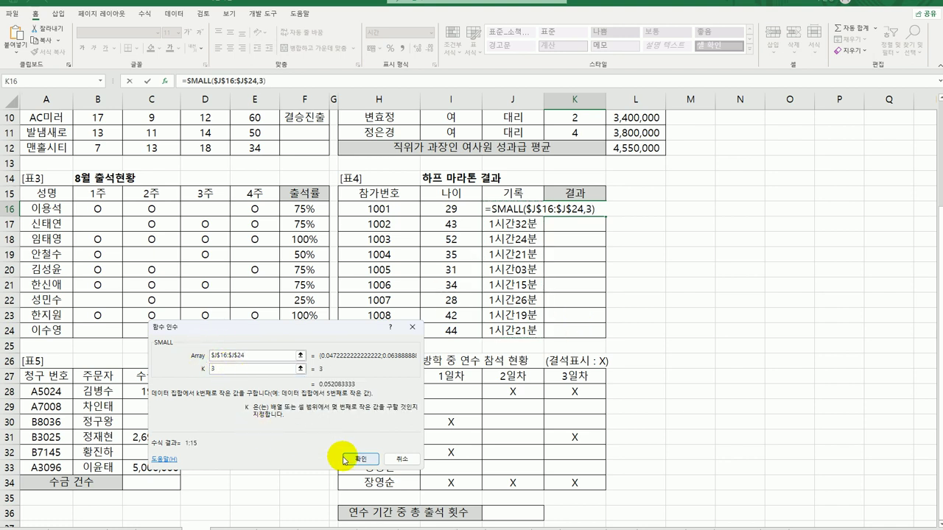
pyautogui.click(352, 458)
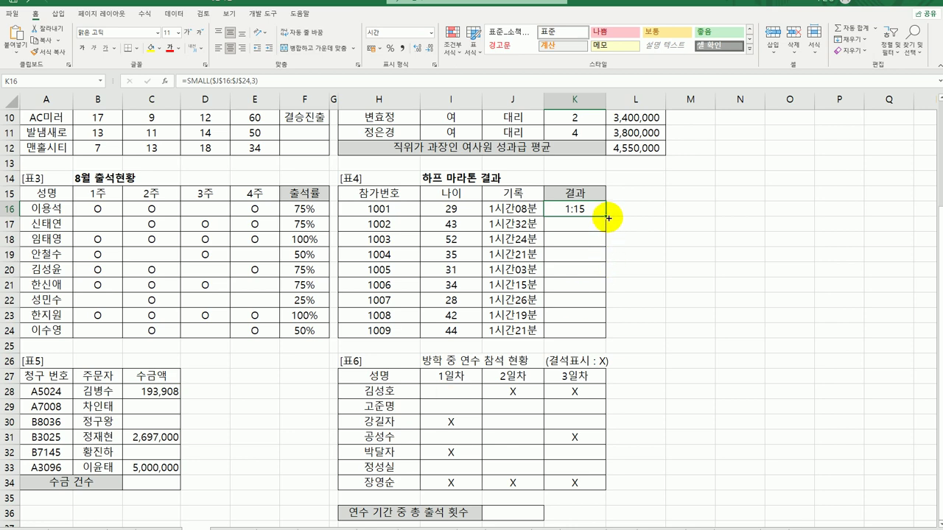
# Fill the SMALL formula down to K24, then wrap K16's formula in an IF function and open its arguments
pyautogui.moveTo(606, 217); pyautogui.dragTo(598, 338)
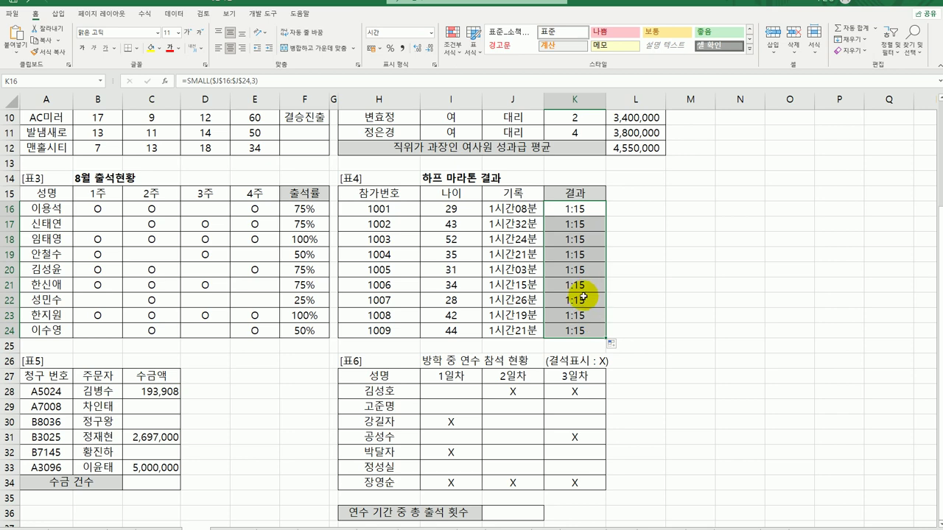
pyautogui.click(590, 212)
pyautogui.doubleClick(590, 212)
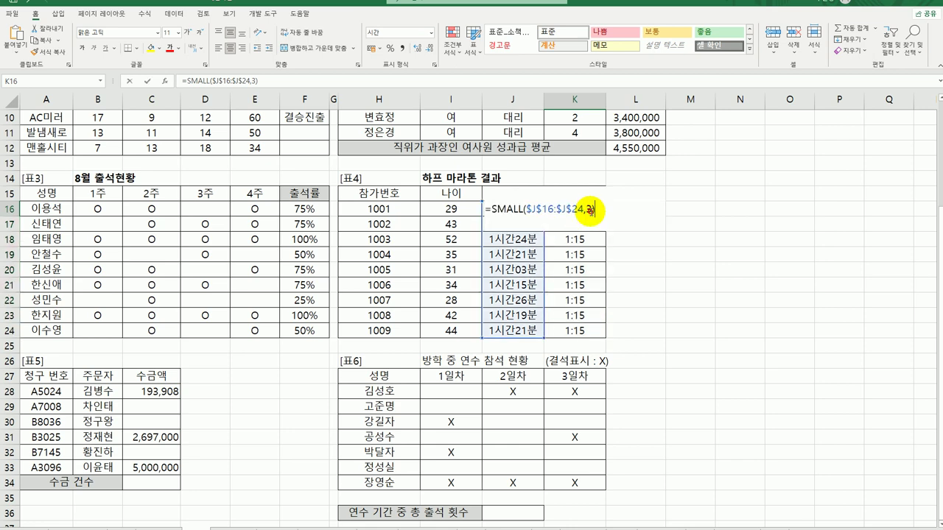
pyautogui.click(489, 209)
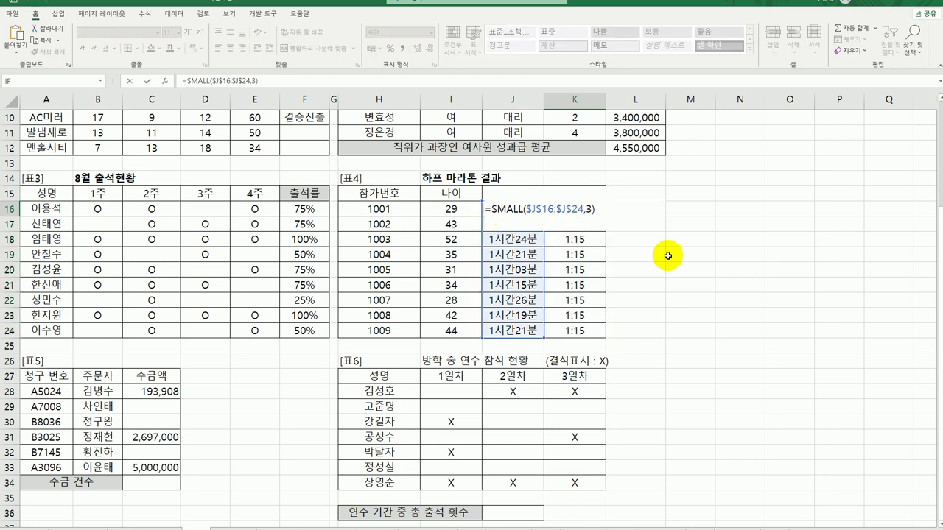
pyautogui.write('IF(')
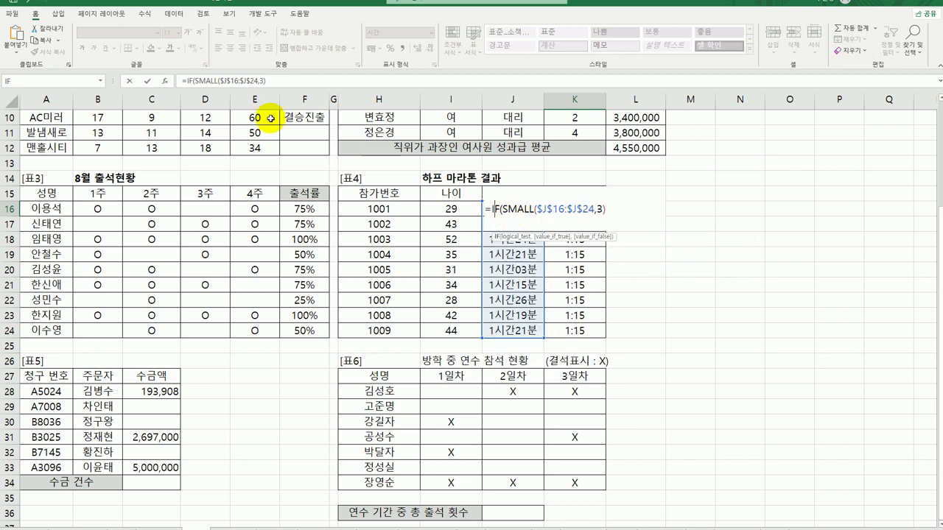
pyautogui.click(164, 83)
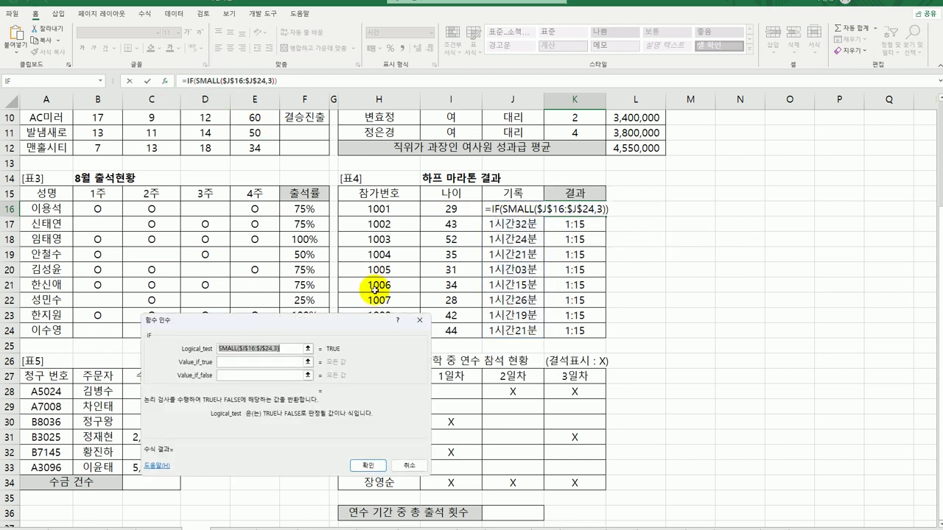
# Complete IF's Logical_test in K16 as J16<=SMALL($J$16:$J$24,3)
pyautogui.click(285, 349)
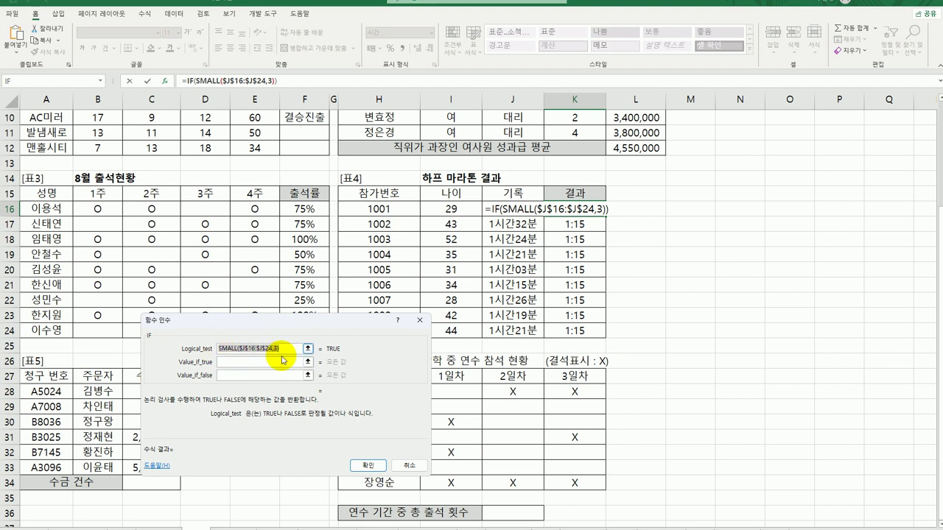
pyautogui.click(284, 350)
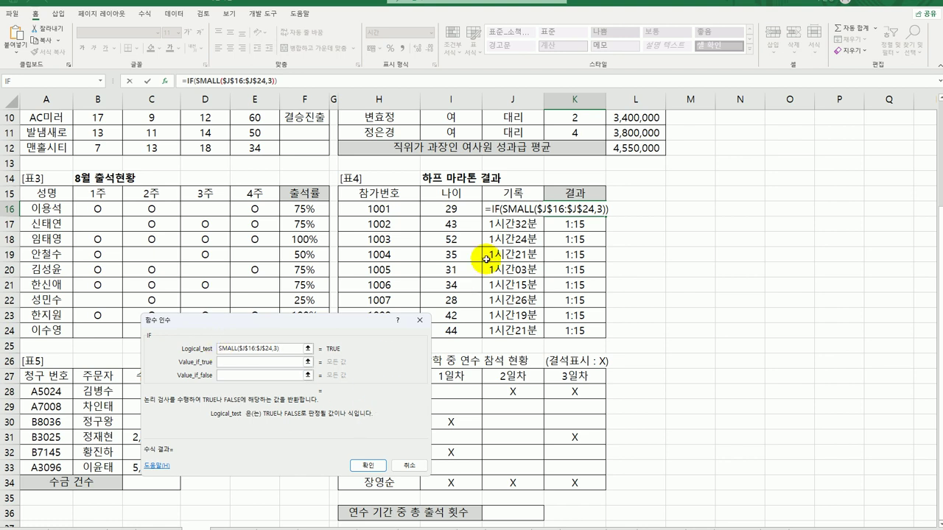
pyautogui.click(496, 208)
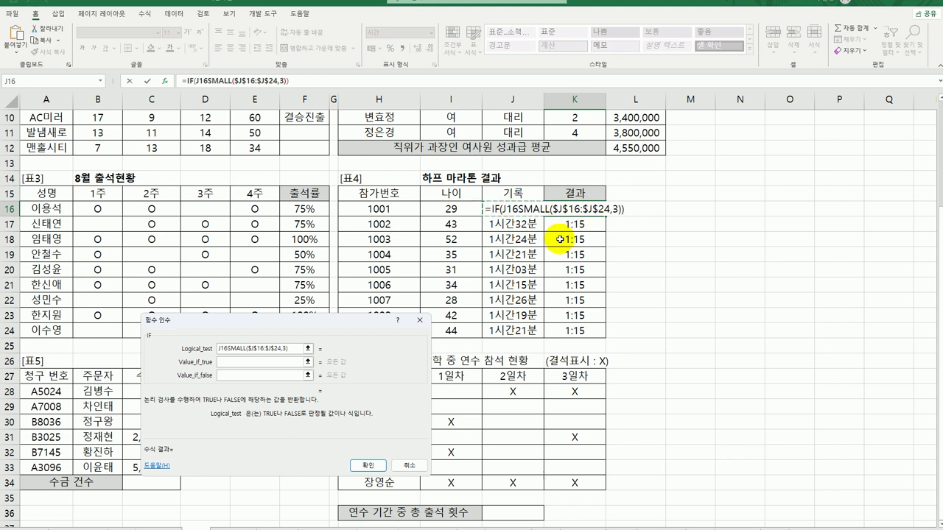
pyautogui.write('<=')
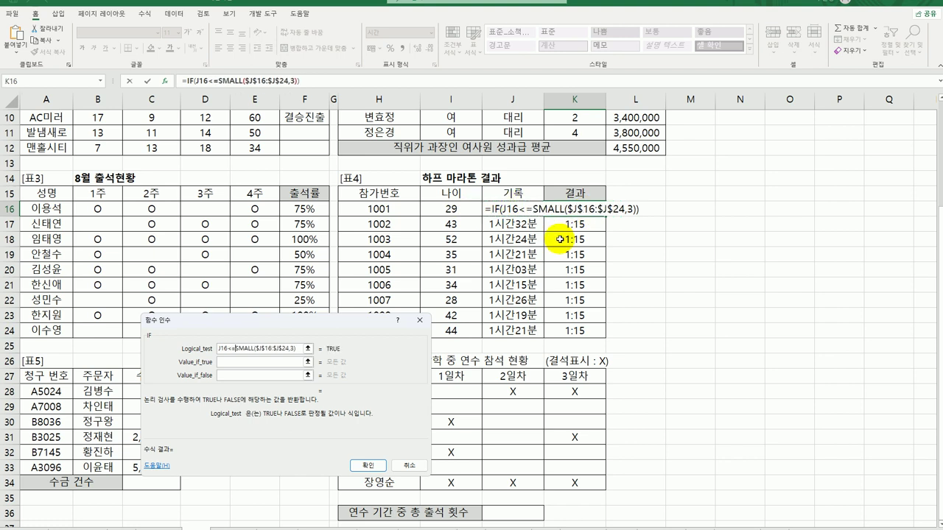
# Set Value_if_true to the quoted text "입상" and Value_if_false to an empty string ""
pyautogui.click(253, 362)
pyautogui.write('입상')
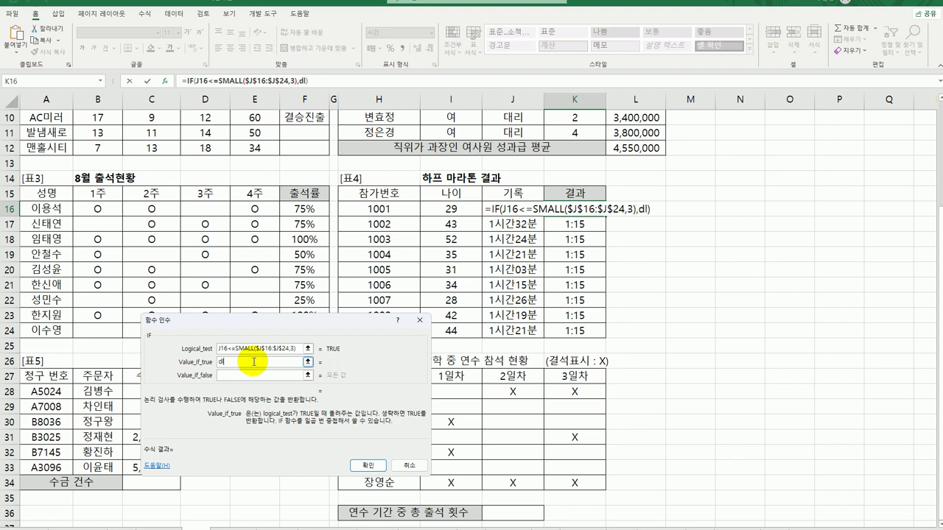
pyautogui.press('BackSpace')
pyautogui.press('BackSpace')
pyautogui.press('BackSpace')
pyautogui.write('"입상"')
pyautogui.press('Tab')
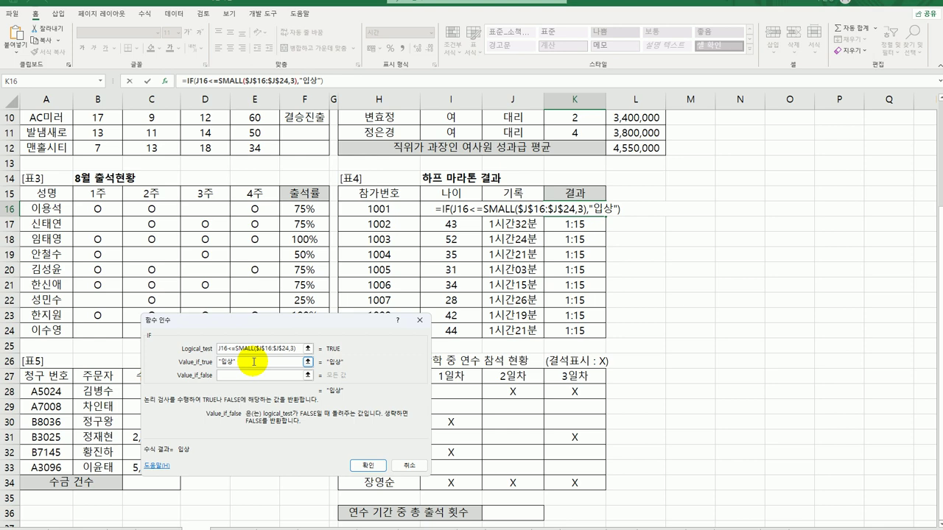
pyautogui.write('""')
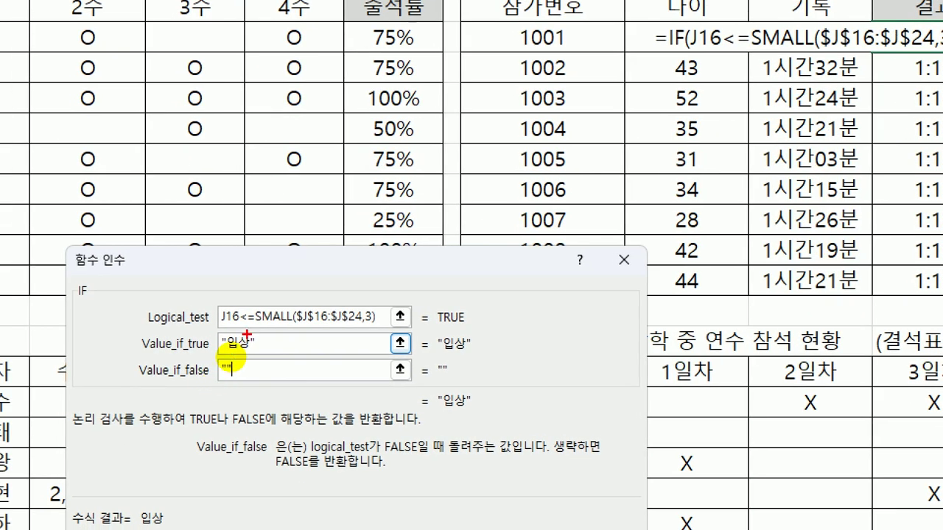
# Confirm the IF formula in K16 and fill it down the 결과 column to K24
pyautogui.moveTo(259, 324)
pyautogui.mouseDown()
pyautogui.moveTo(309, 339)
pyautogui.moveTo(376, 326)
pyautogui.mouseUp()
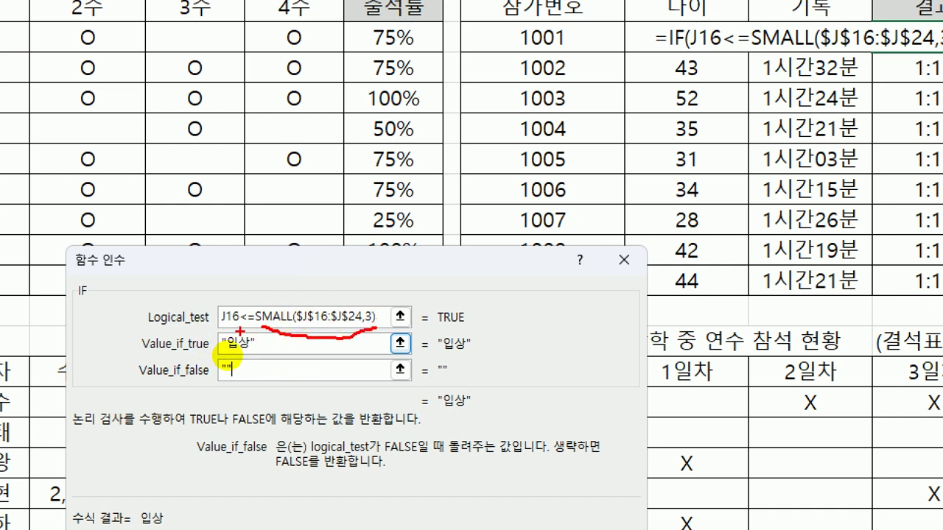
pyautogui.moveTo(236, 301)
pyautogui.mouseDown()
pyautogui.moveTo(215, 303)
pyautogui.moveTo(221, 326)
pyautogui.moveTo(240, 310)
pyautogui.mouseUp()
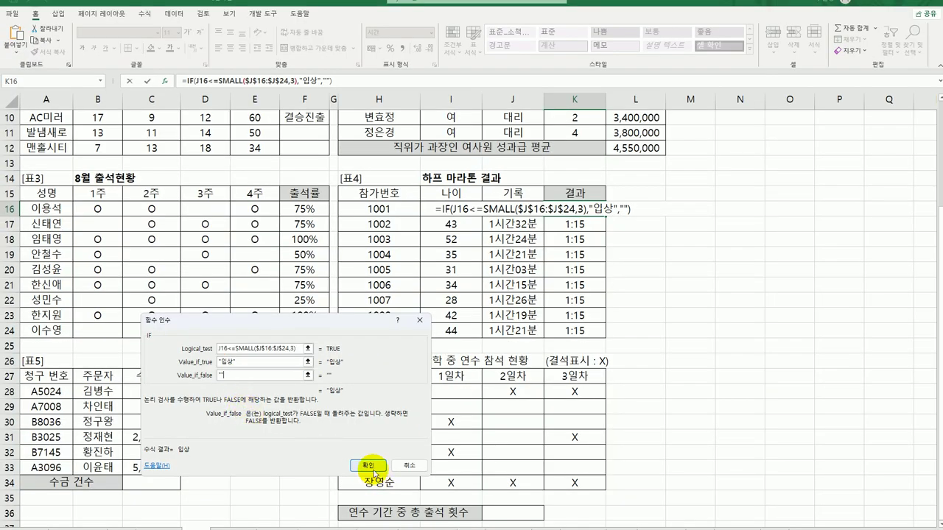
pyautogui.click(372, 469)
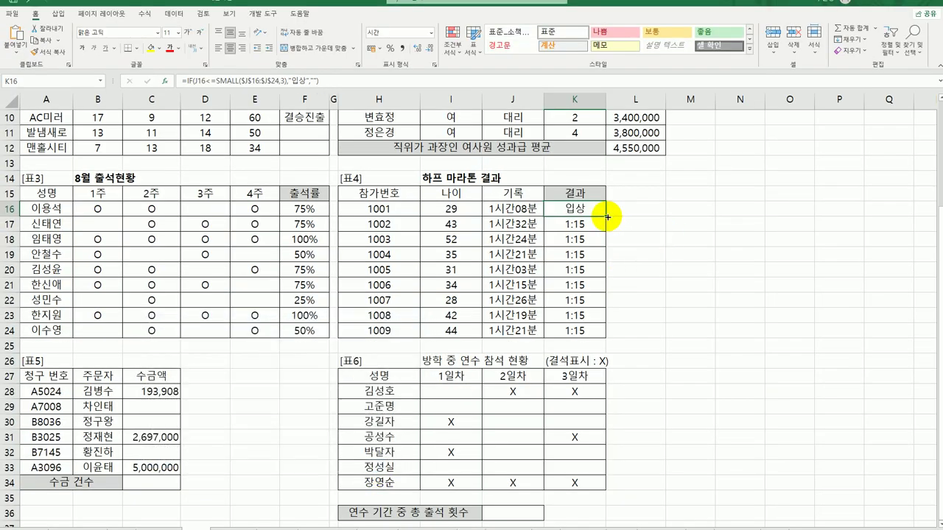
pyautogui.moveTo(607, 217); pyautogui.dragTo(601, 337)
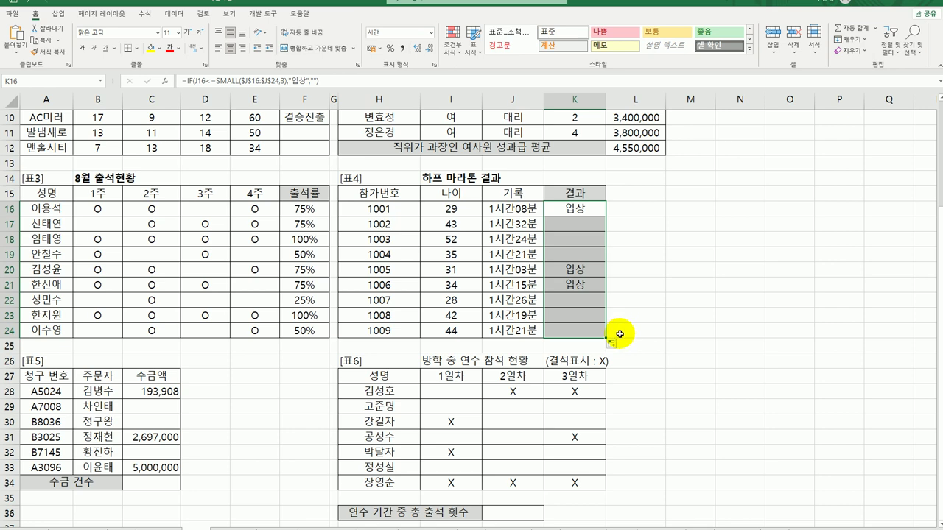
# Start a COUNT formula in C34, the 수금 건수 cell of [표5]
pyautogui.scroll(-1, 615, 335)
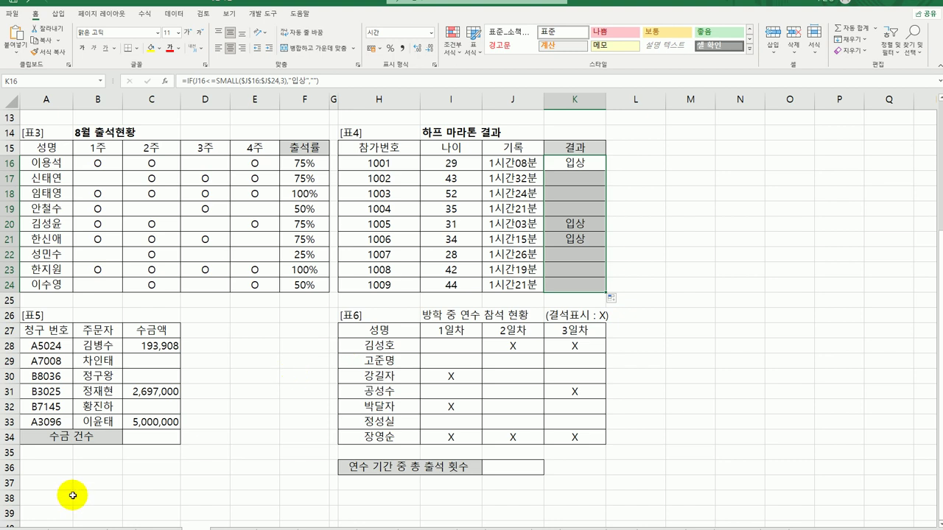
pyautogui.click(141, 442)
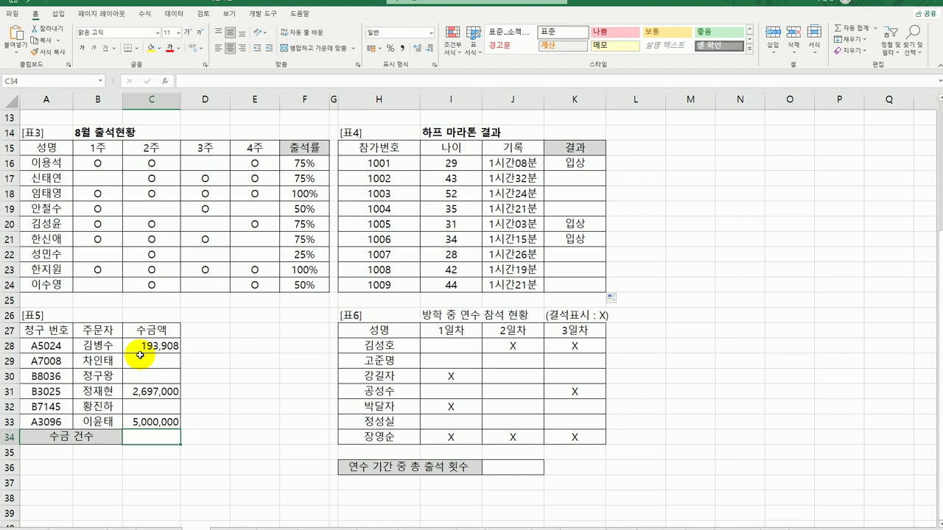
pyautogui.click(151, 391)
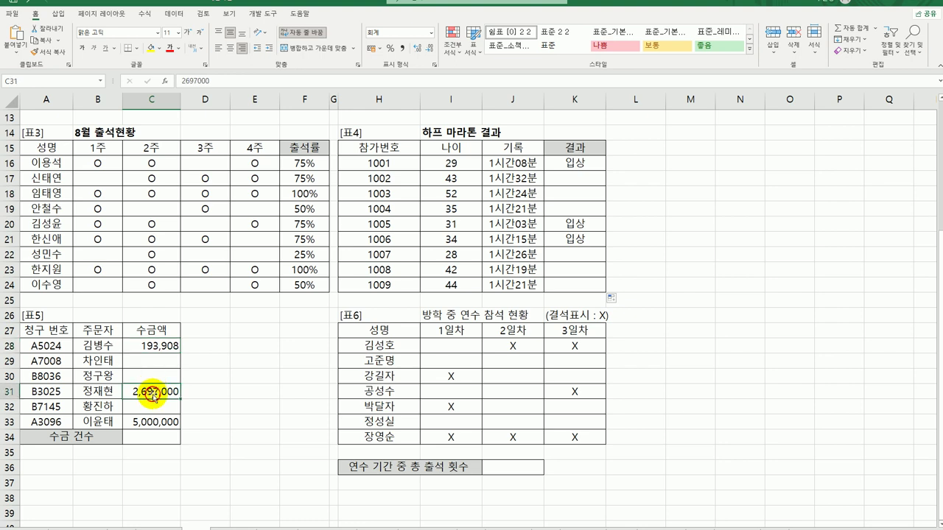
pyautogui.click(155, 421)
pyautogui.click(164, 439)
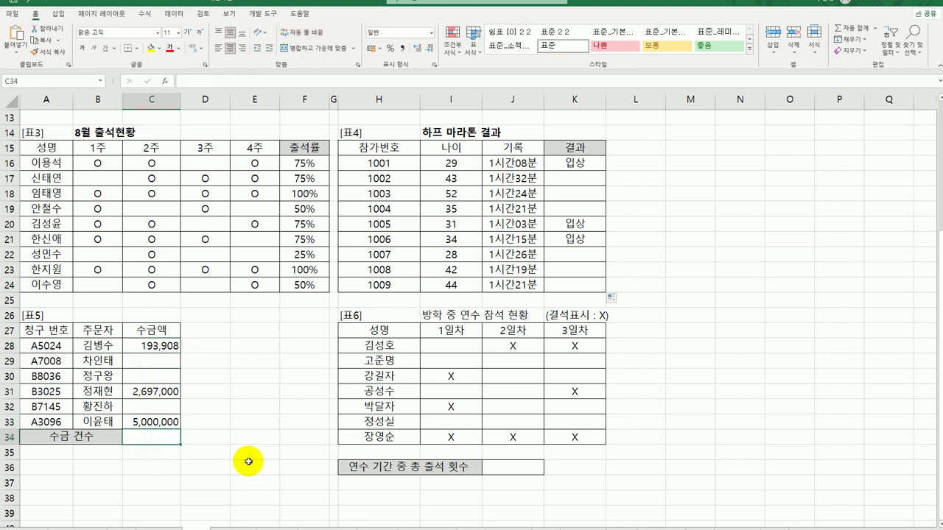
pyautogui.write('=')
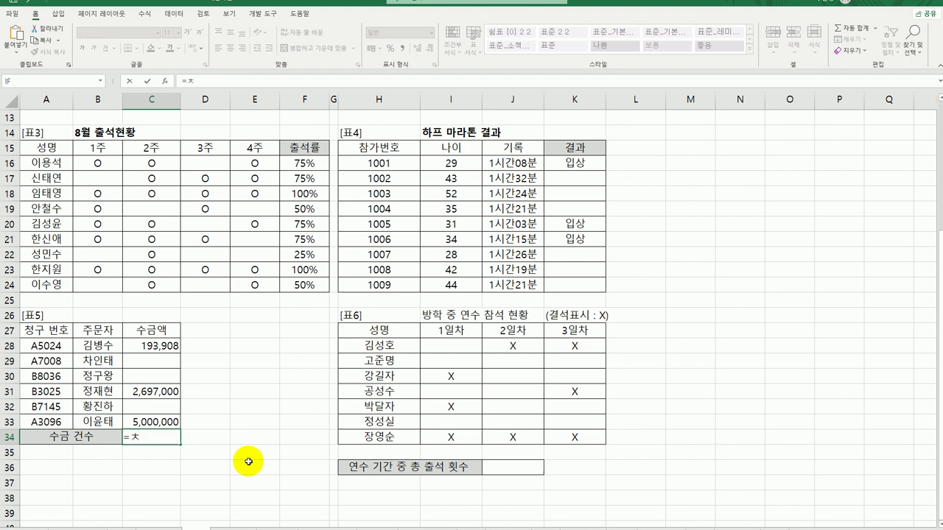
pyautogui.write('cou')
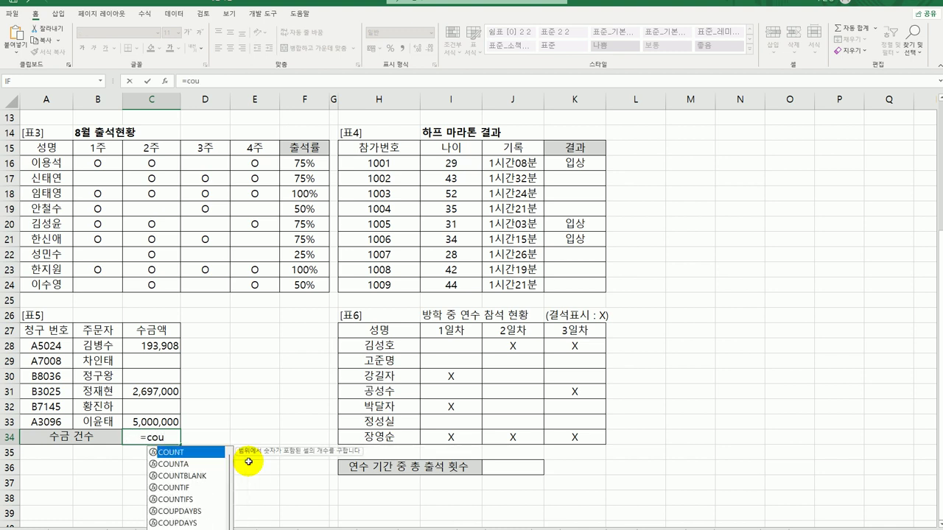
pyautogui.doubleClick(196, 453)
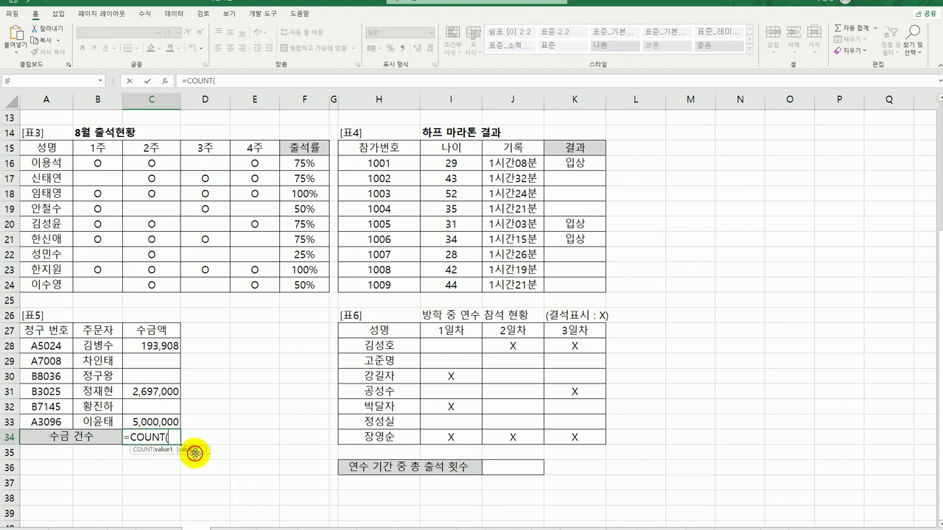
# Give COUNT the 수금액 range C28:C33, append &"건", and confirm the formula in C34
pyautogui.moveTo(163, 346); pyautogui.dragTo(169, 421)
pyautogui.write(')')
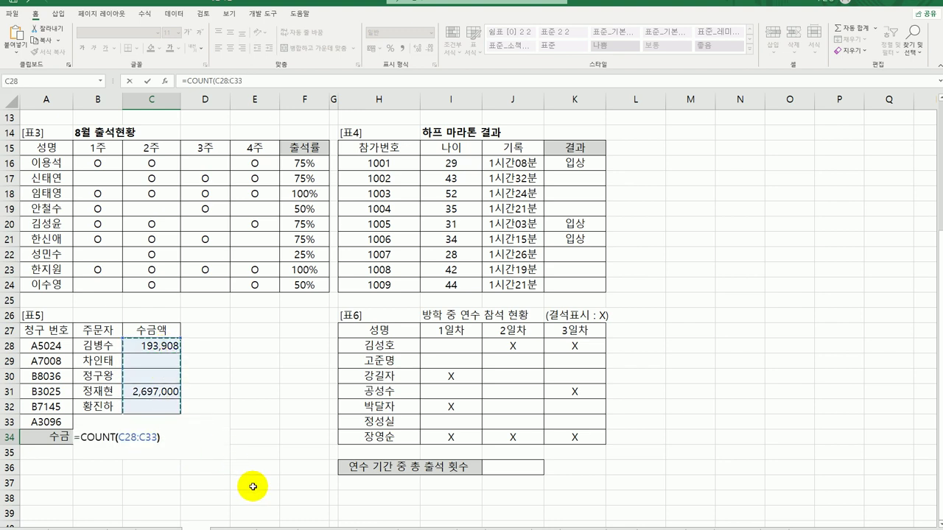
pyautogui.write('&')
pyautogui.write('"ㄱ')
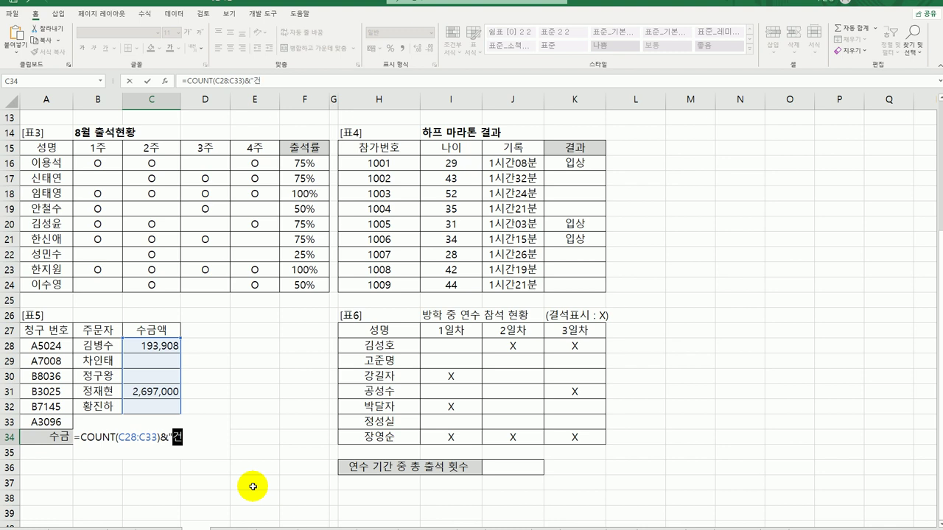
pyautogui.write('"')
pyautogui.press('Return')
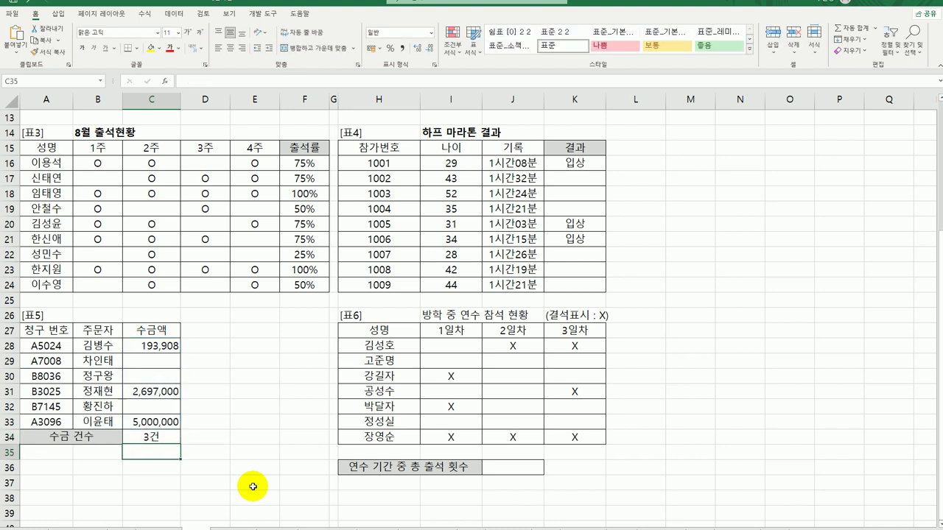
pyautogui.click(164, 439)
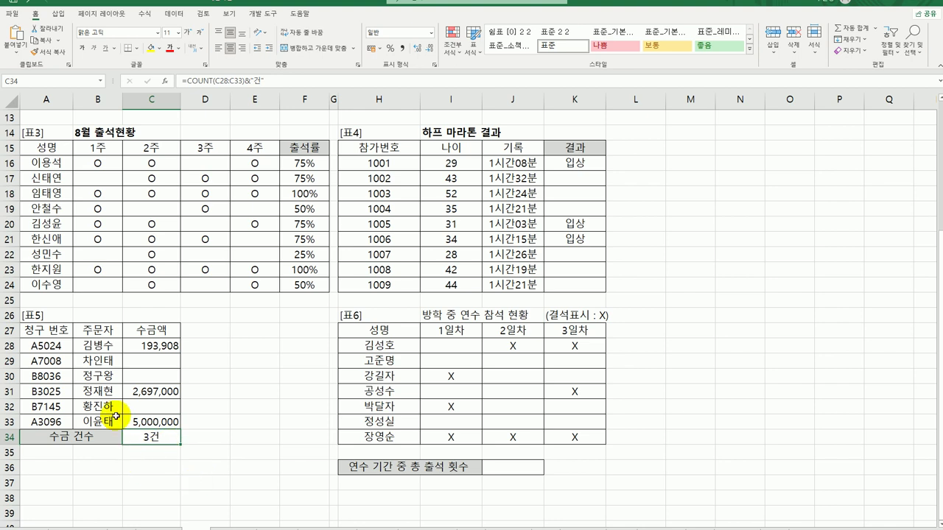
# Enter =COUNTBLANK(I28:K34)&"회" in J36, the 연수 기간 중 총 출석 횟수 cell of [표6]
pyautogui.click(514, 467)
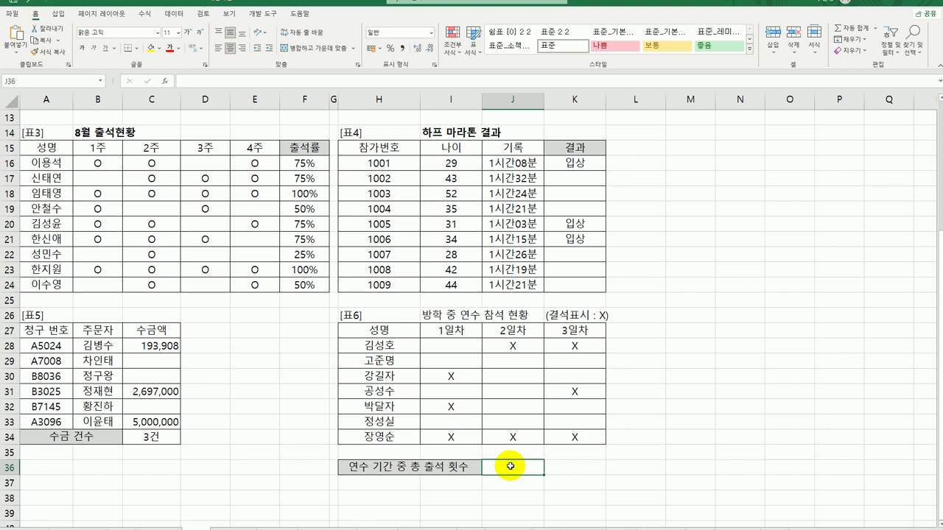
pyautogui.write('=')
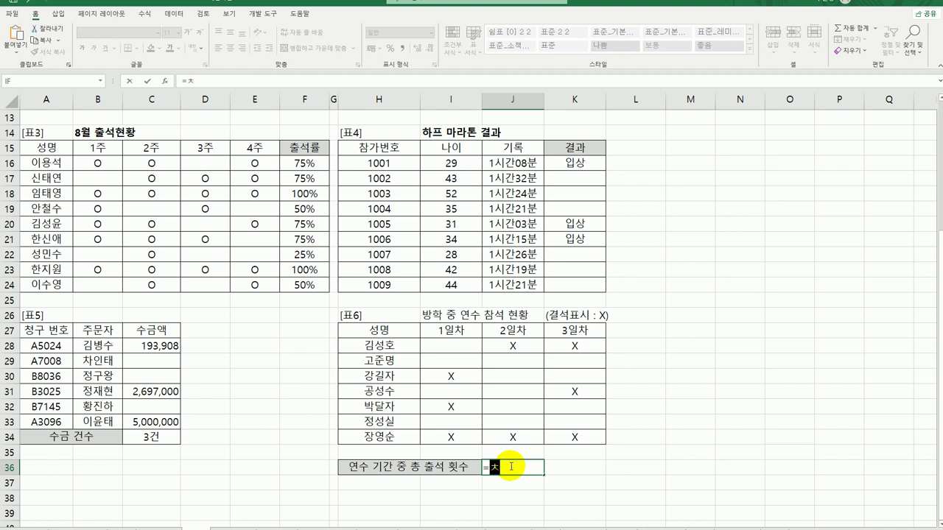
pyautogui.write('coun')
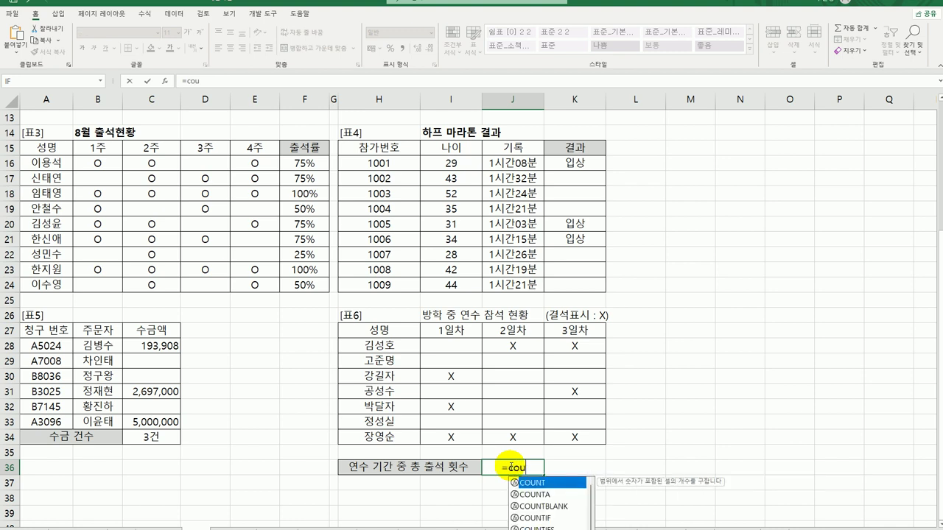
pyautogui.doubleClick(547, 506)
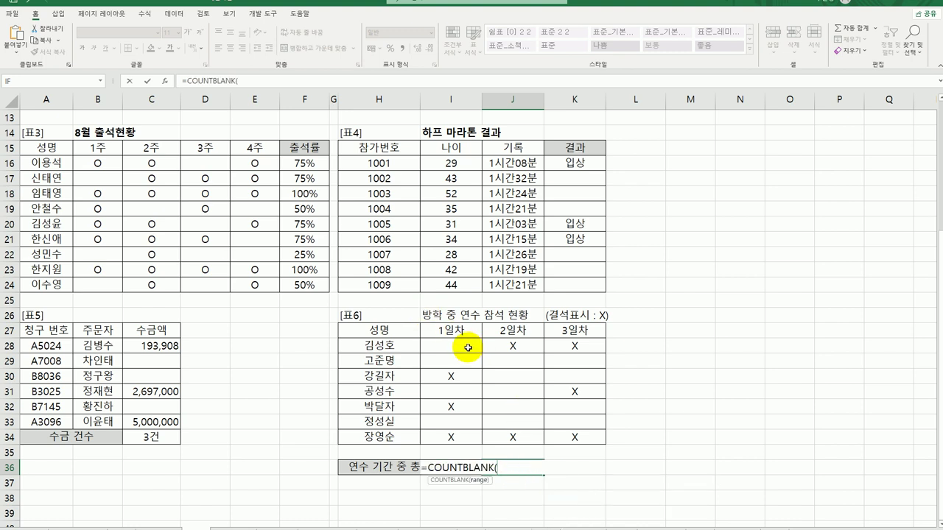
pyautogui.moveTo(459, 345); pyautogui.dragTo(576, 434)
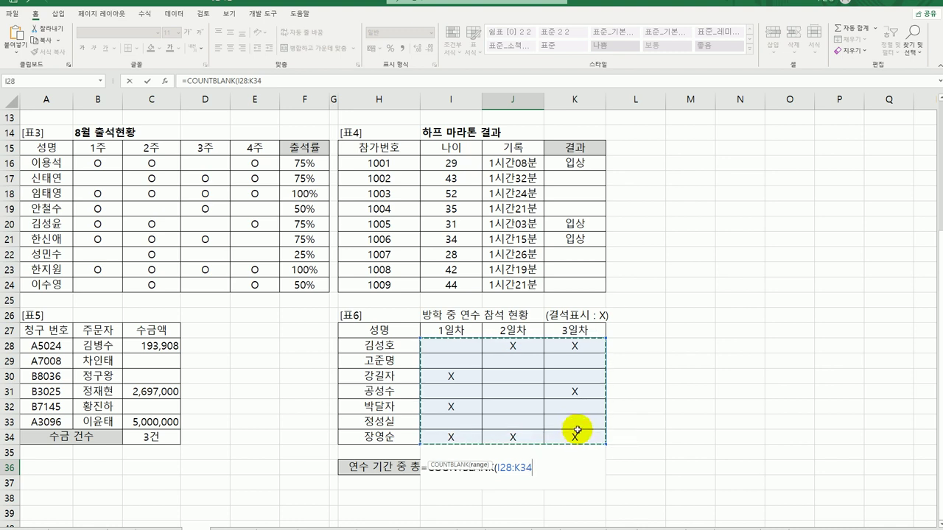
pyautogui.write(')')
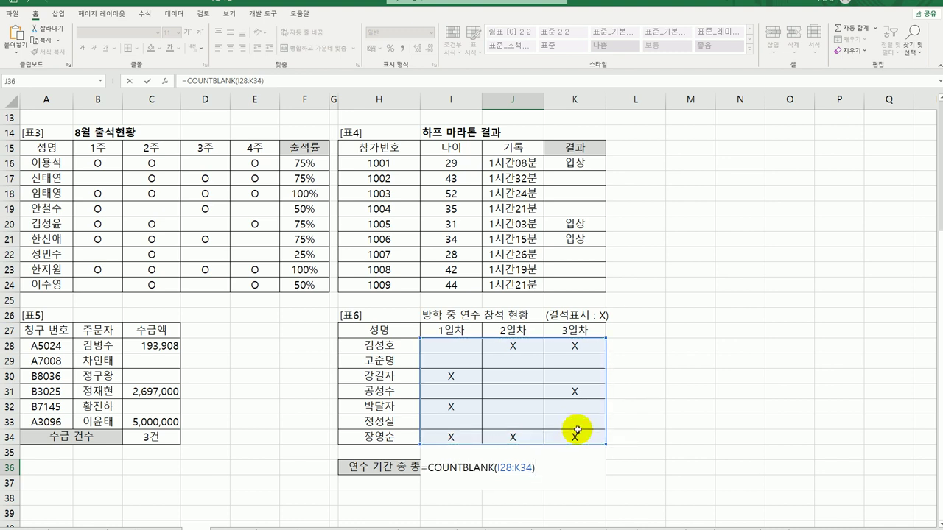
pyautogui.write('&"회"')
pyautogui.press('Return')
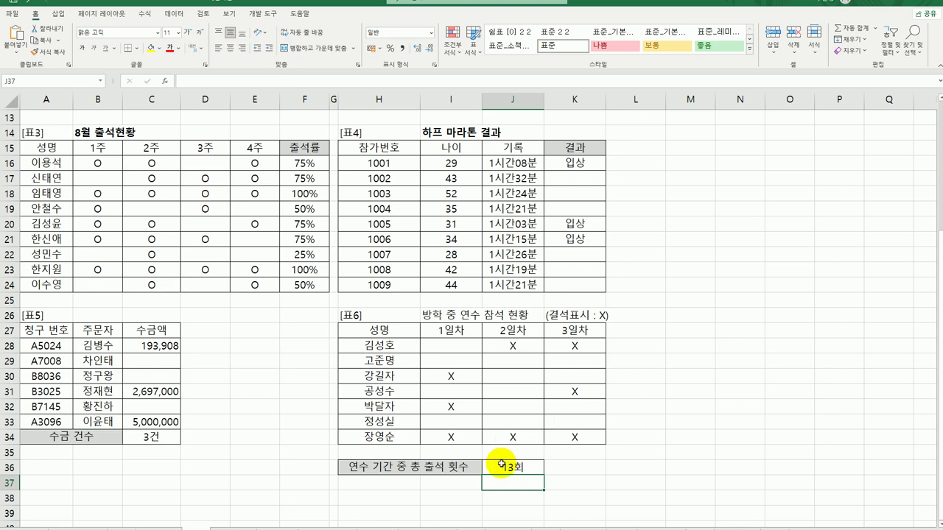
pyautogui.click(498, 465)
# Compare the completed tables with the neighbouring sheet that holds the same tables, viewing it from cell A1
pyautogui.scroll(4, 516, 440)
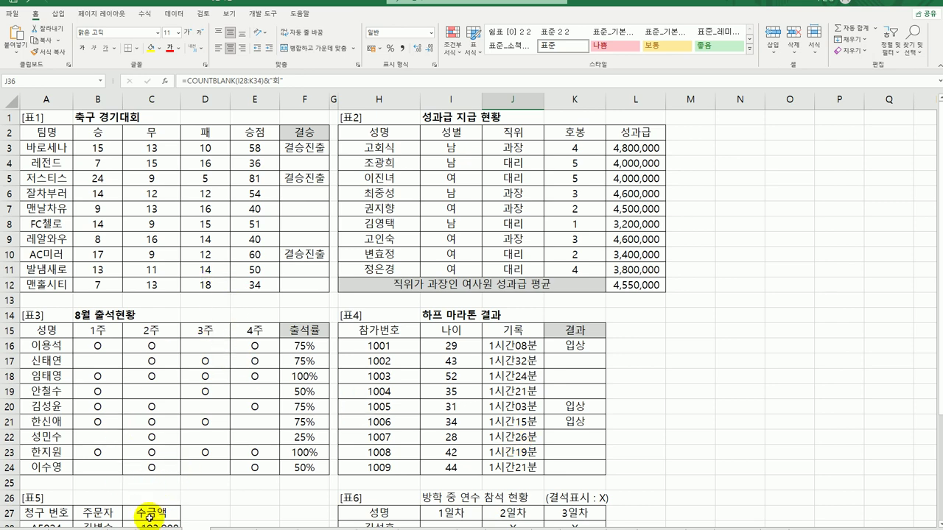
pyautogui.click(224, 522)
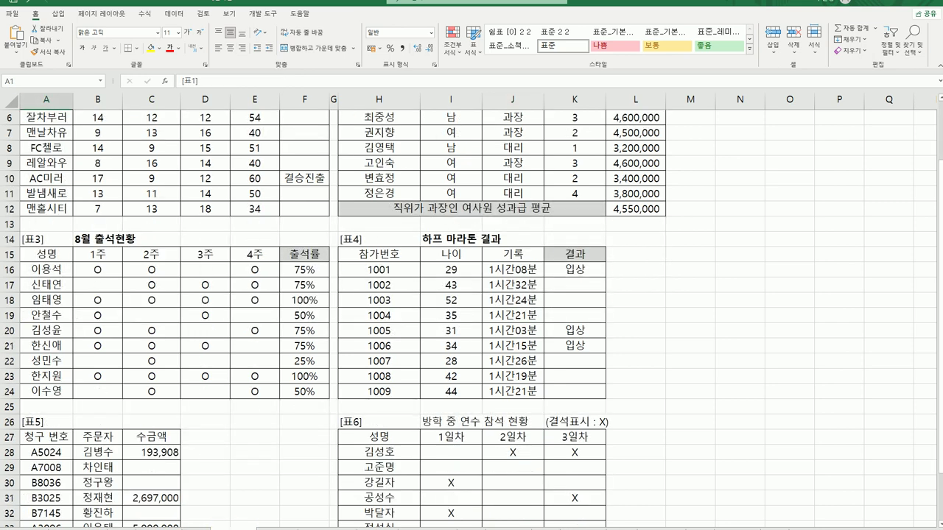
pyautogui.click(512, 527)
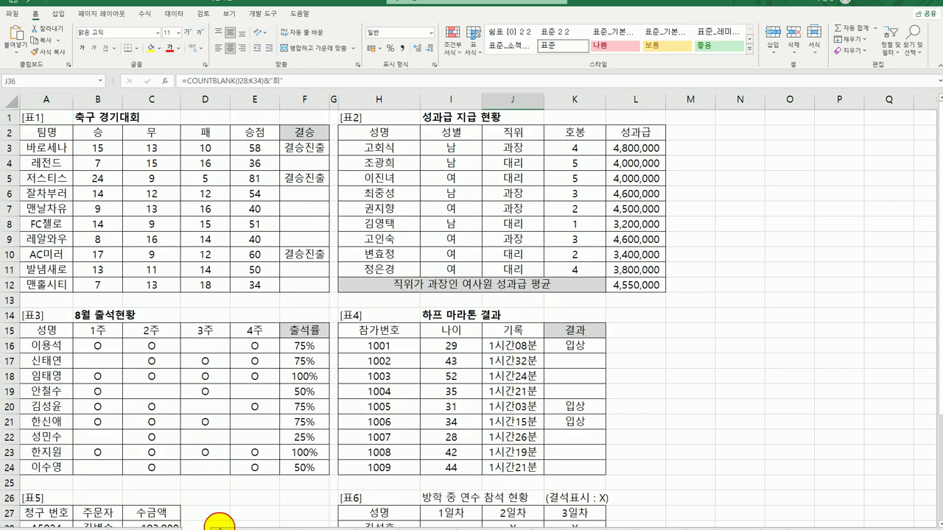
pyautogui.hotkey('ctrl', 'Home')
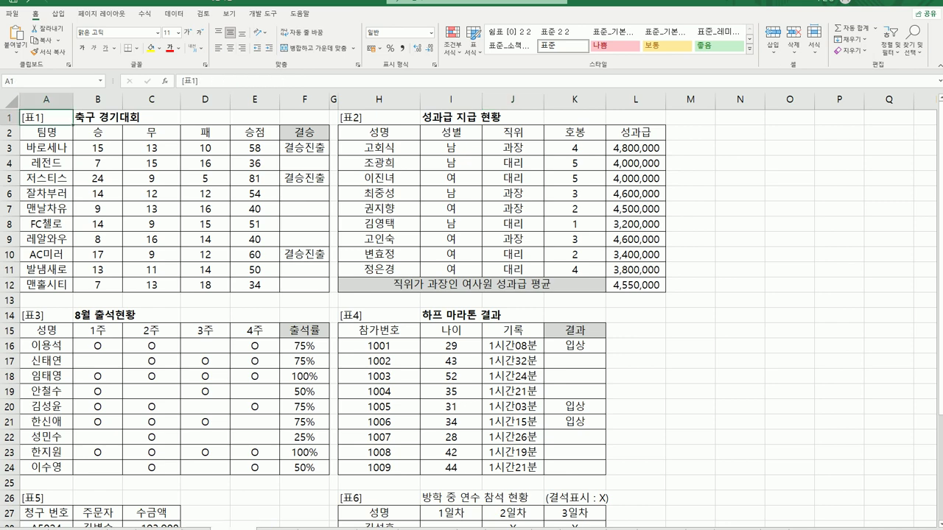